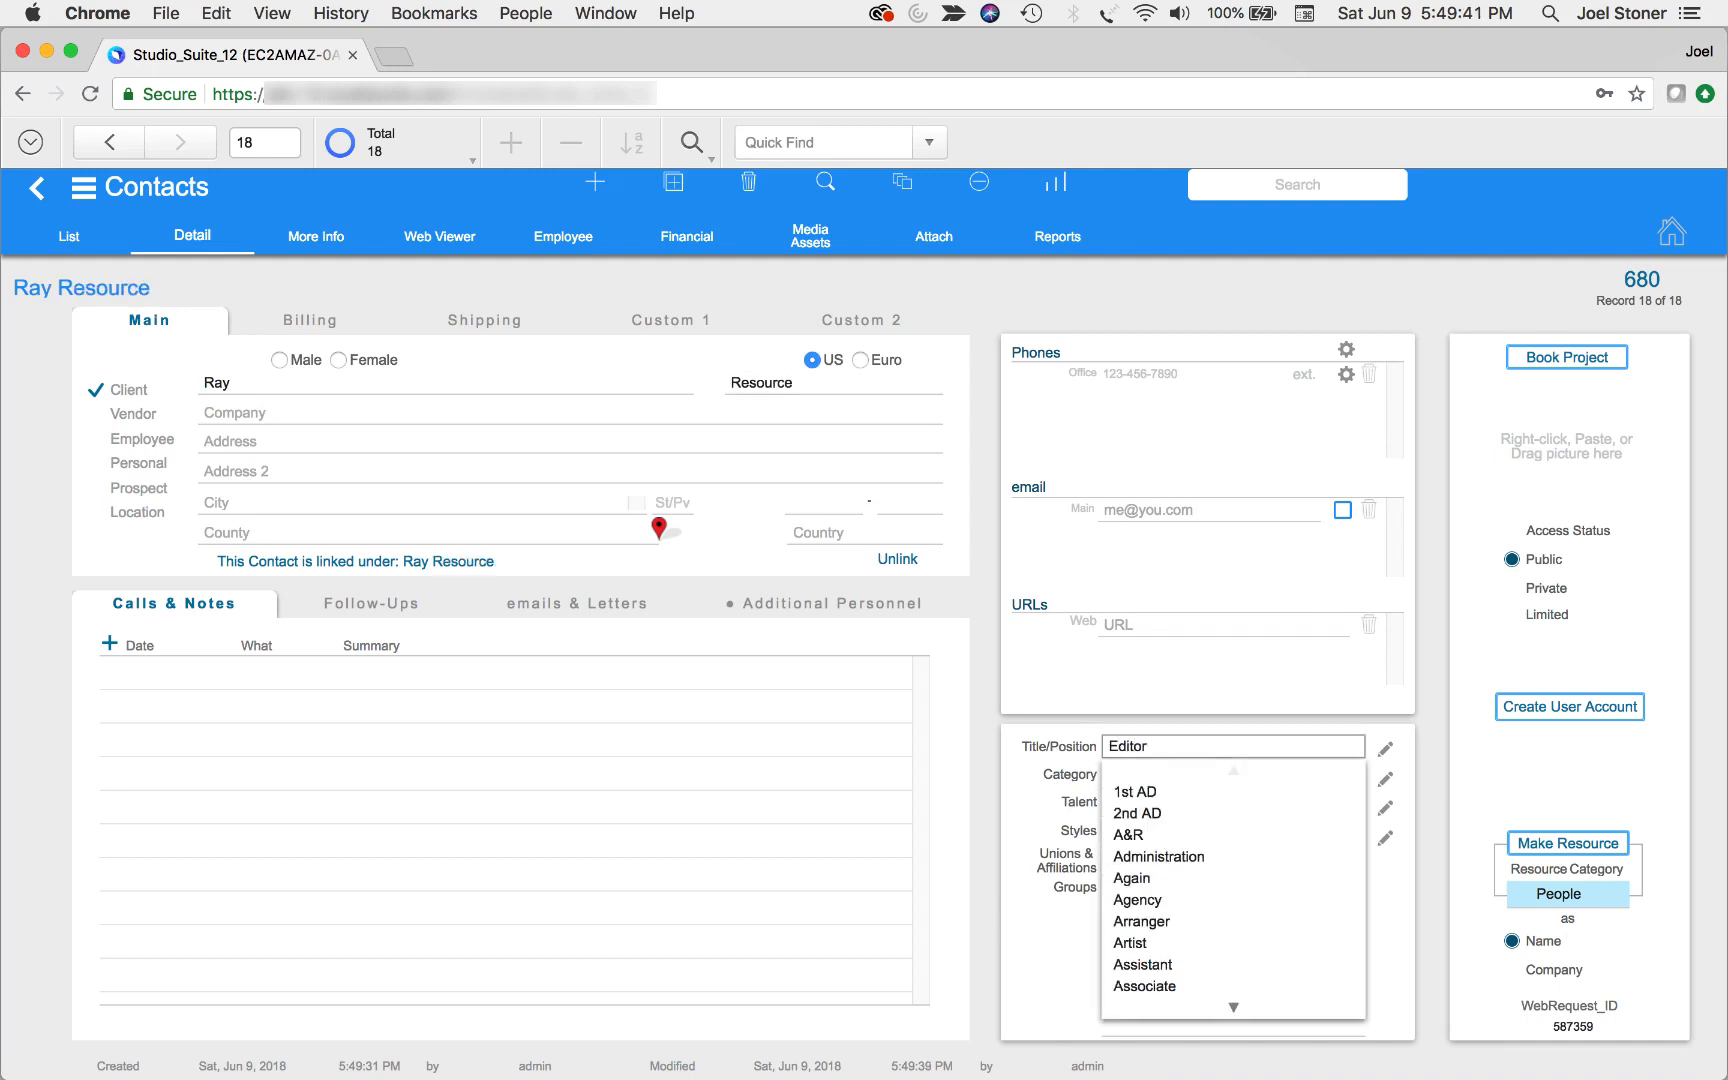
Enter Editor and Camera Op as the contact's titles/positions
key(Return)
key(Return)
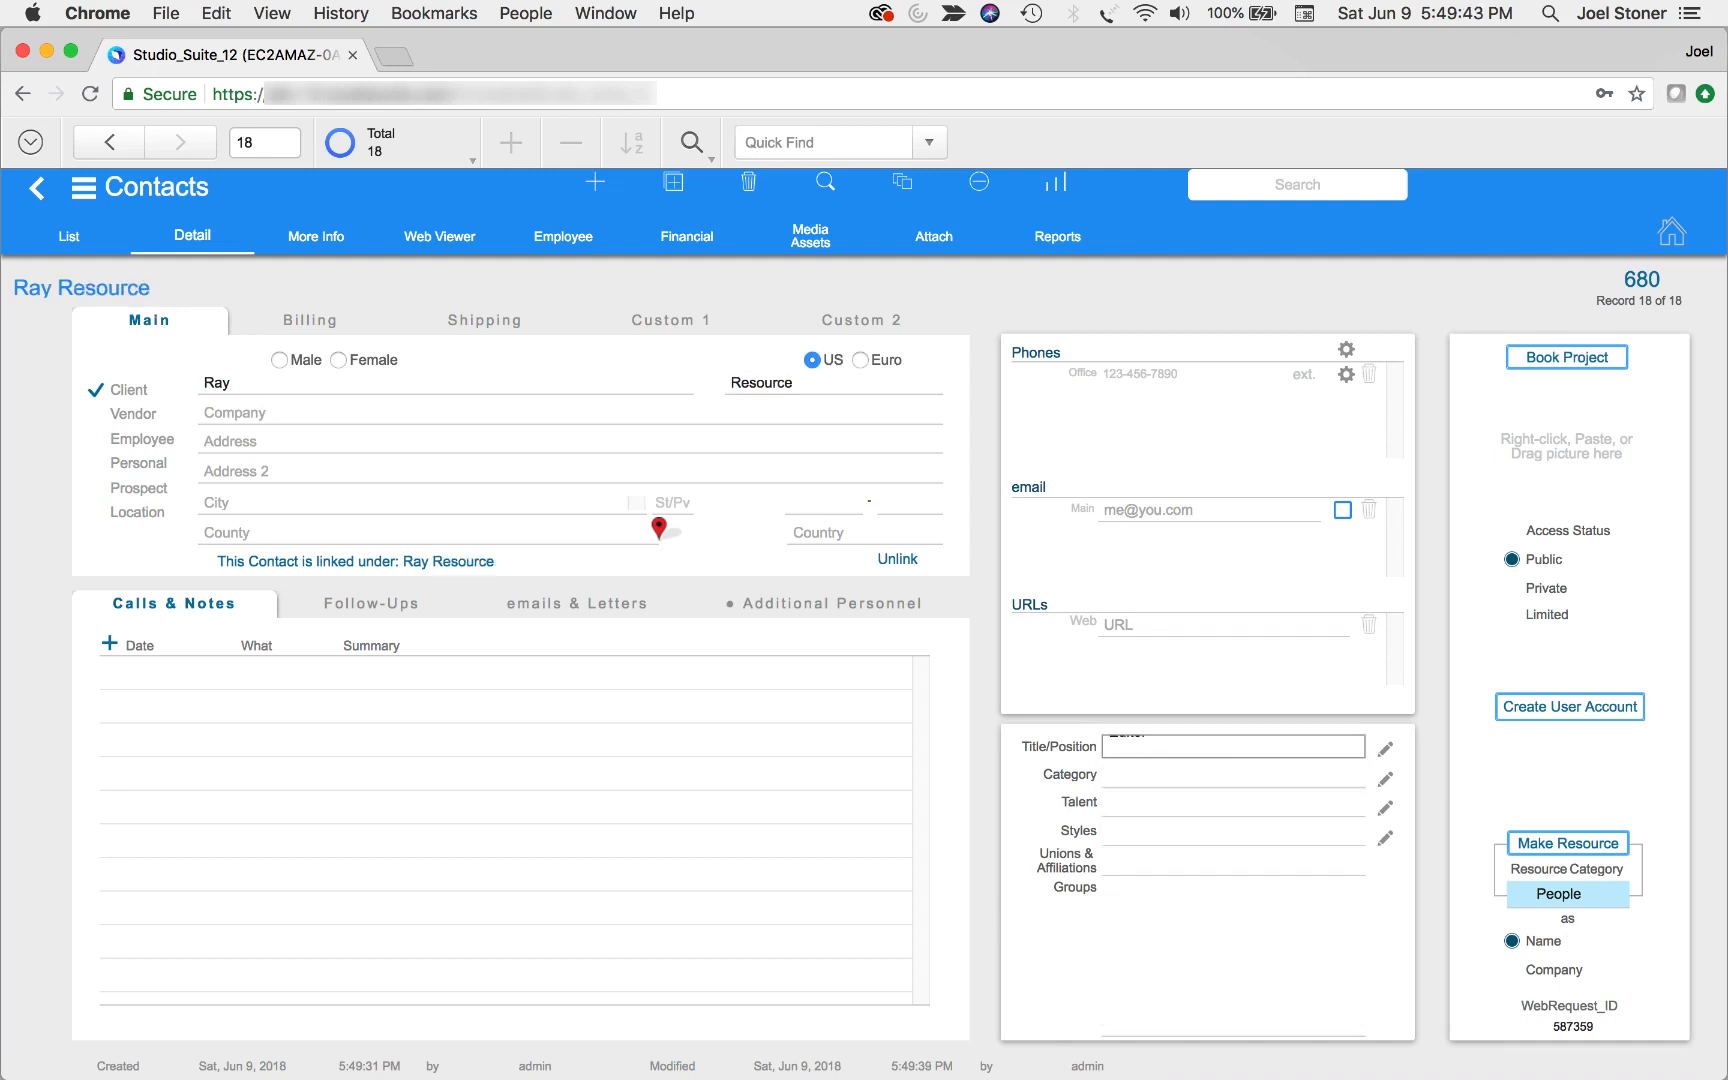
text(Camera Op)
key(Return)
Make the contact a People resource and have it displayed in the calendar
click(1612, 845)
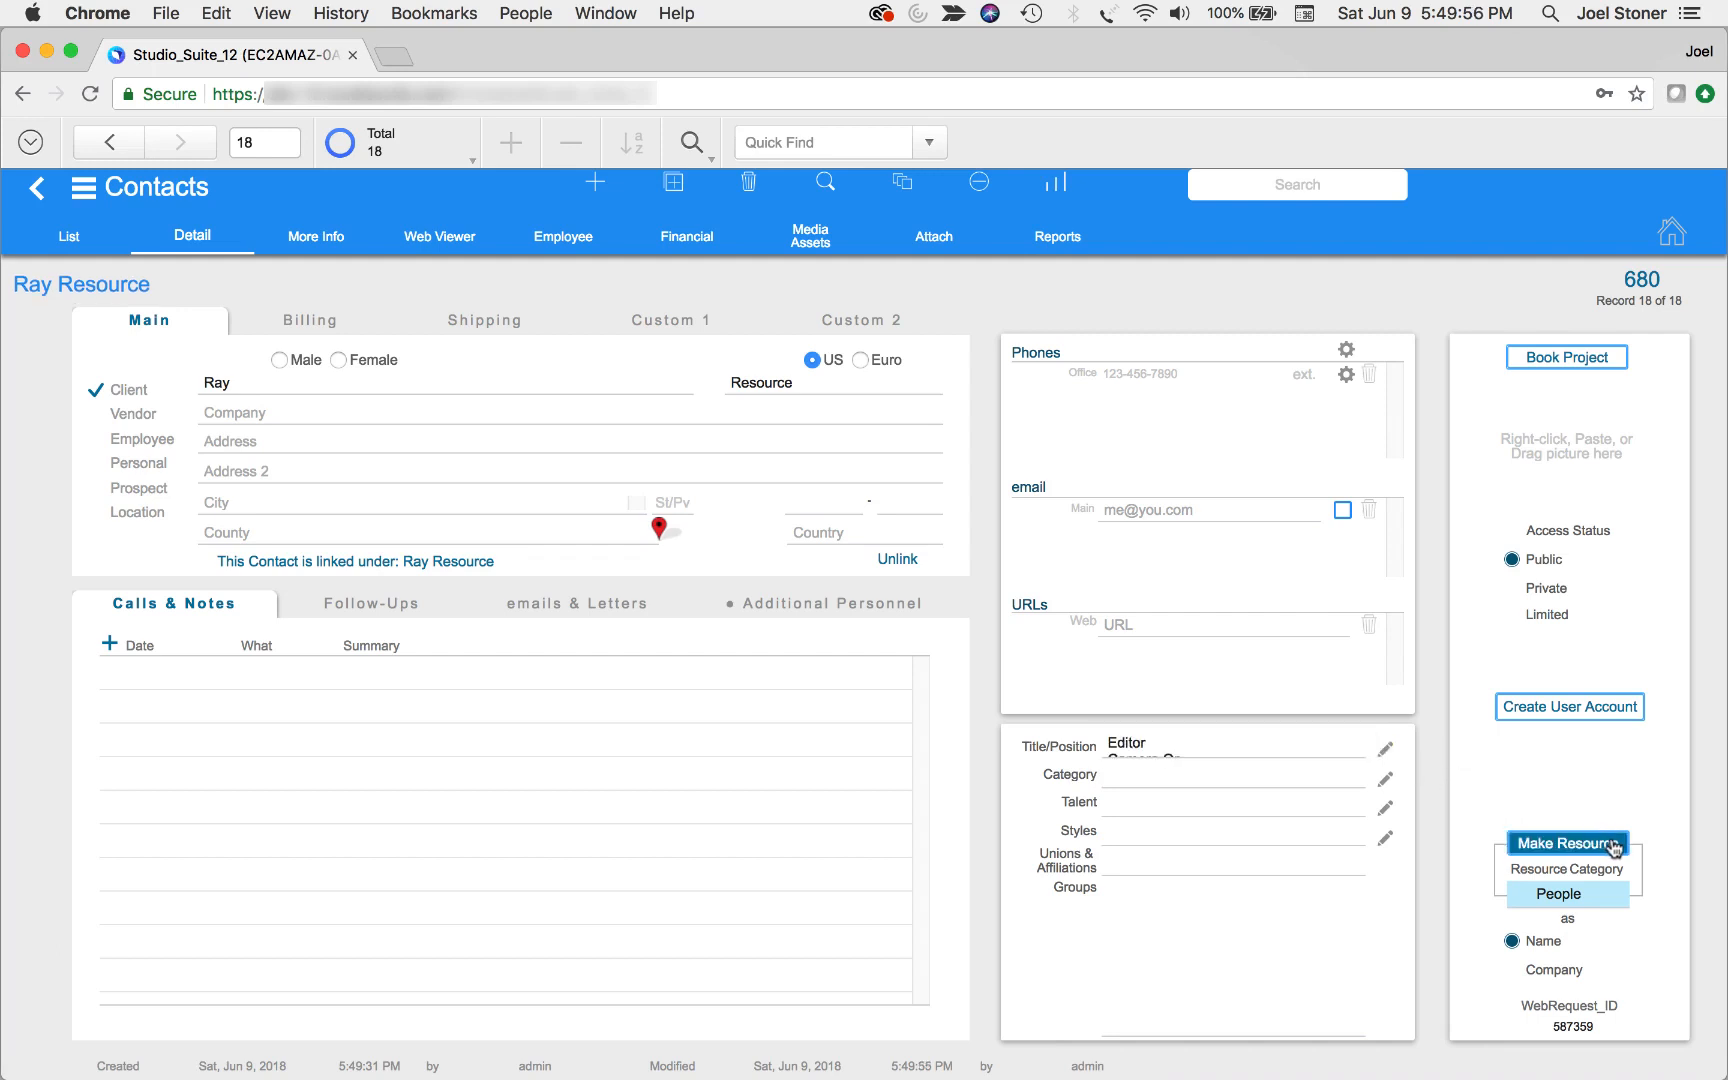
click(1614, 846)
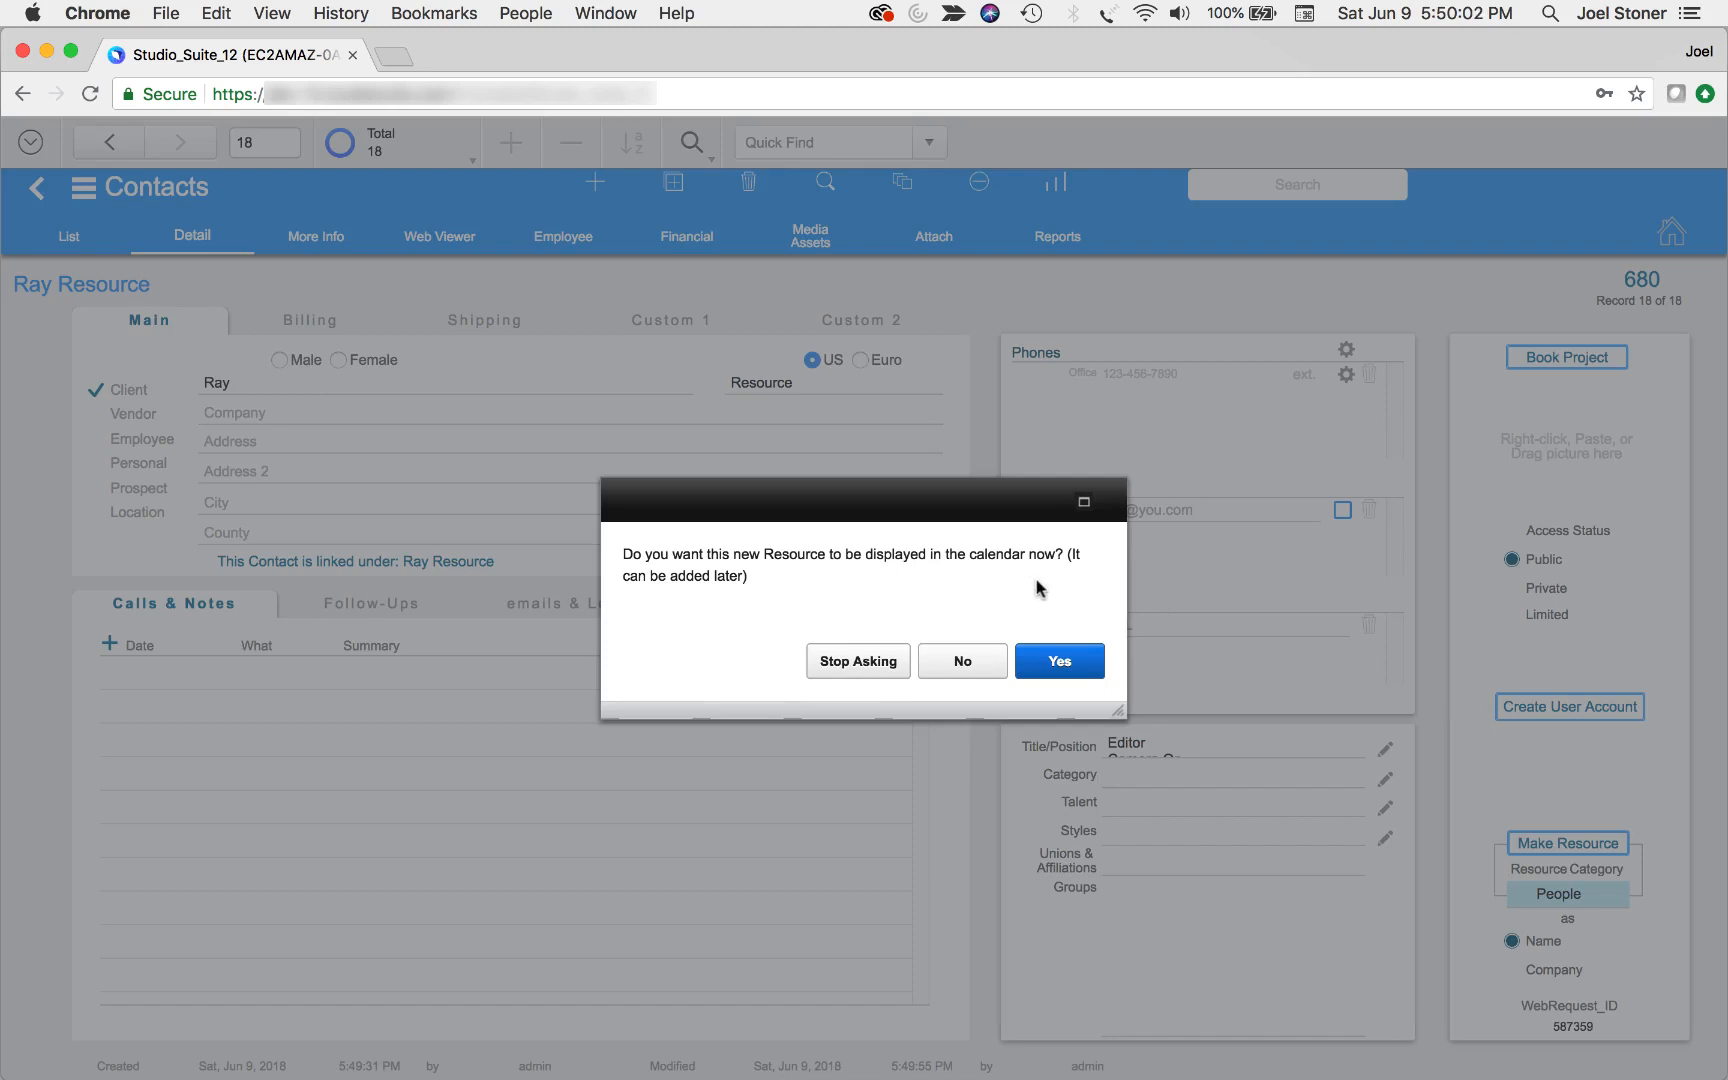
click(1072, 667)
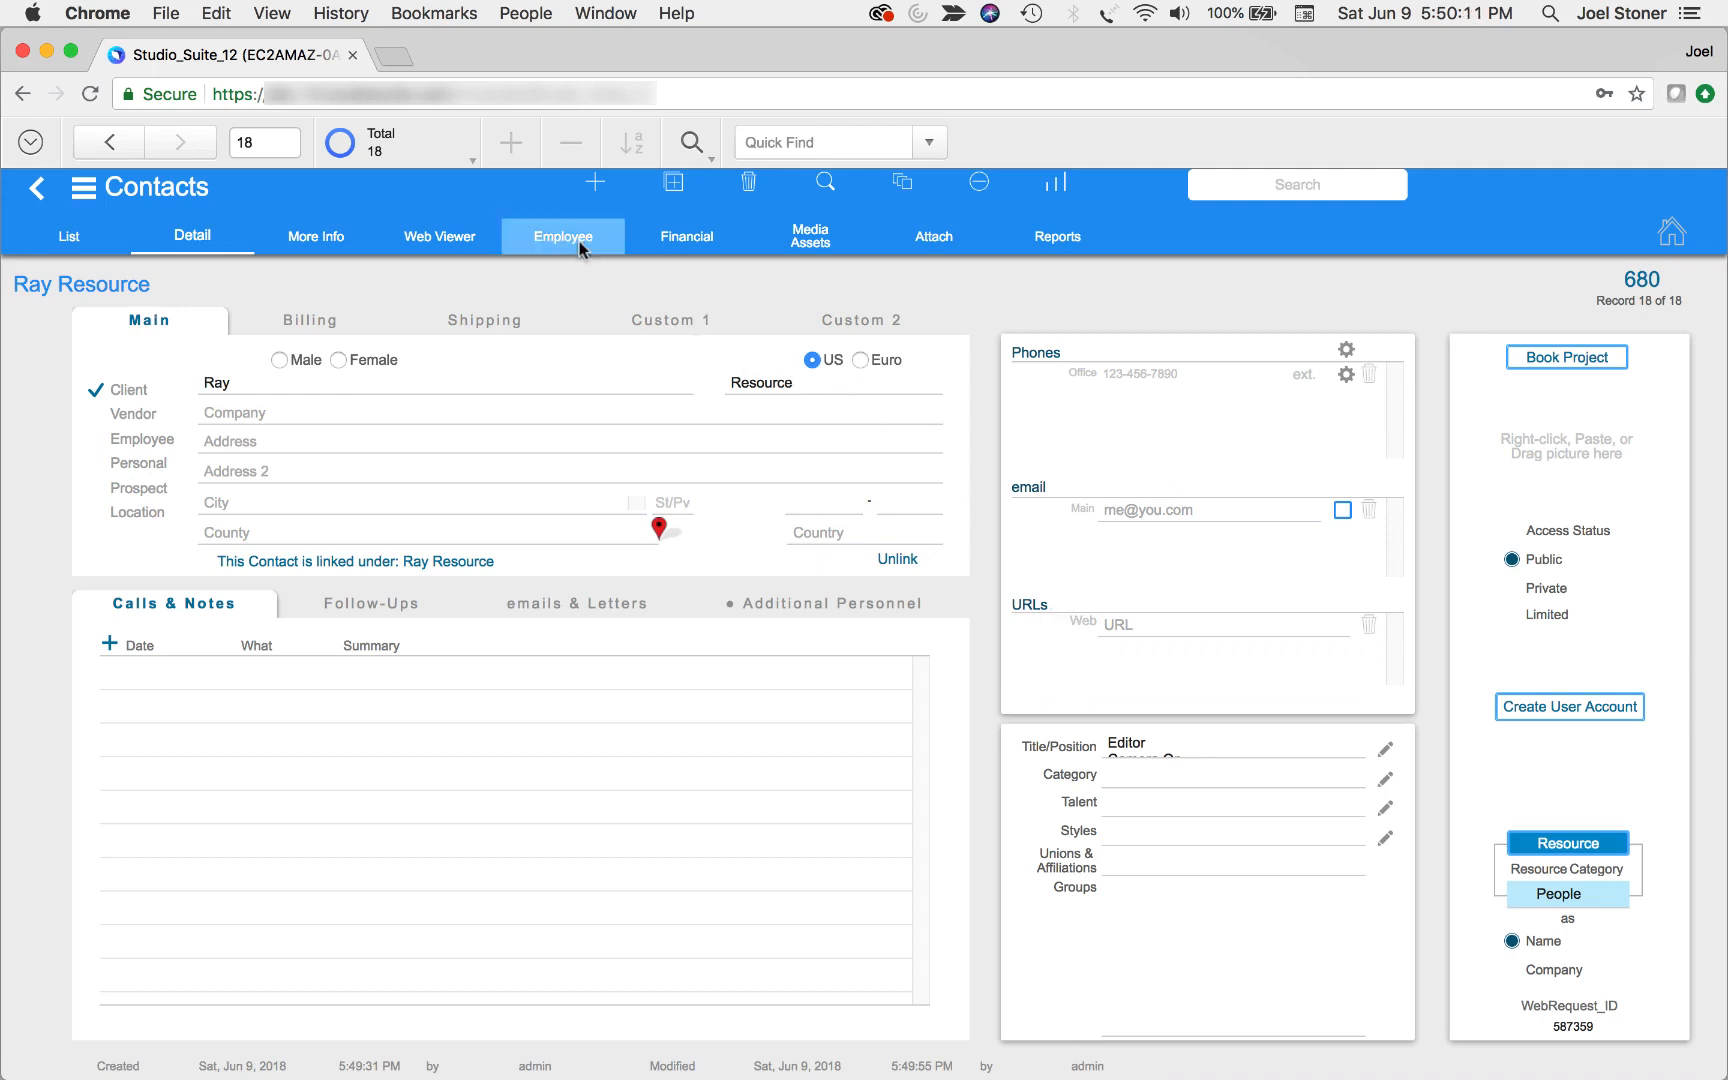
Classify the contact as Employee and open the employee's rates
click(96, 440)
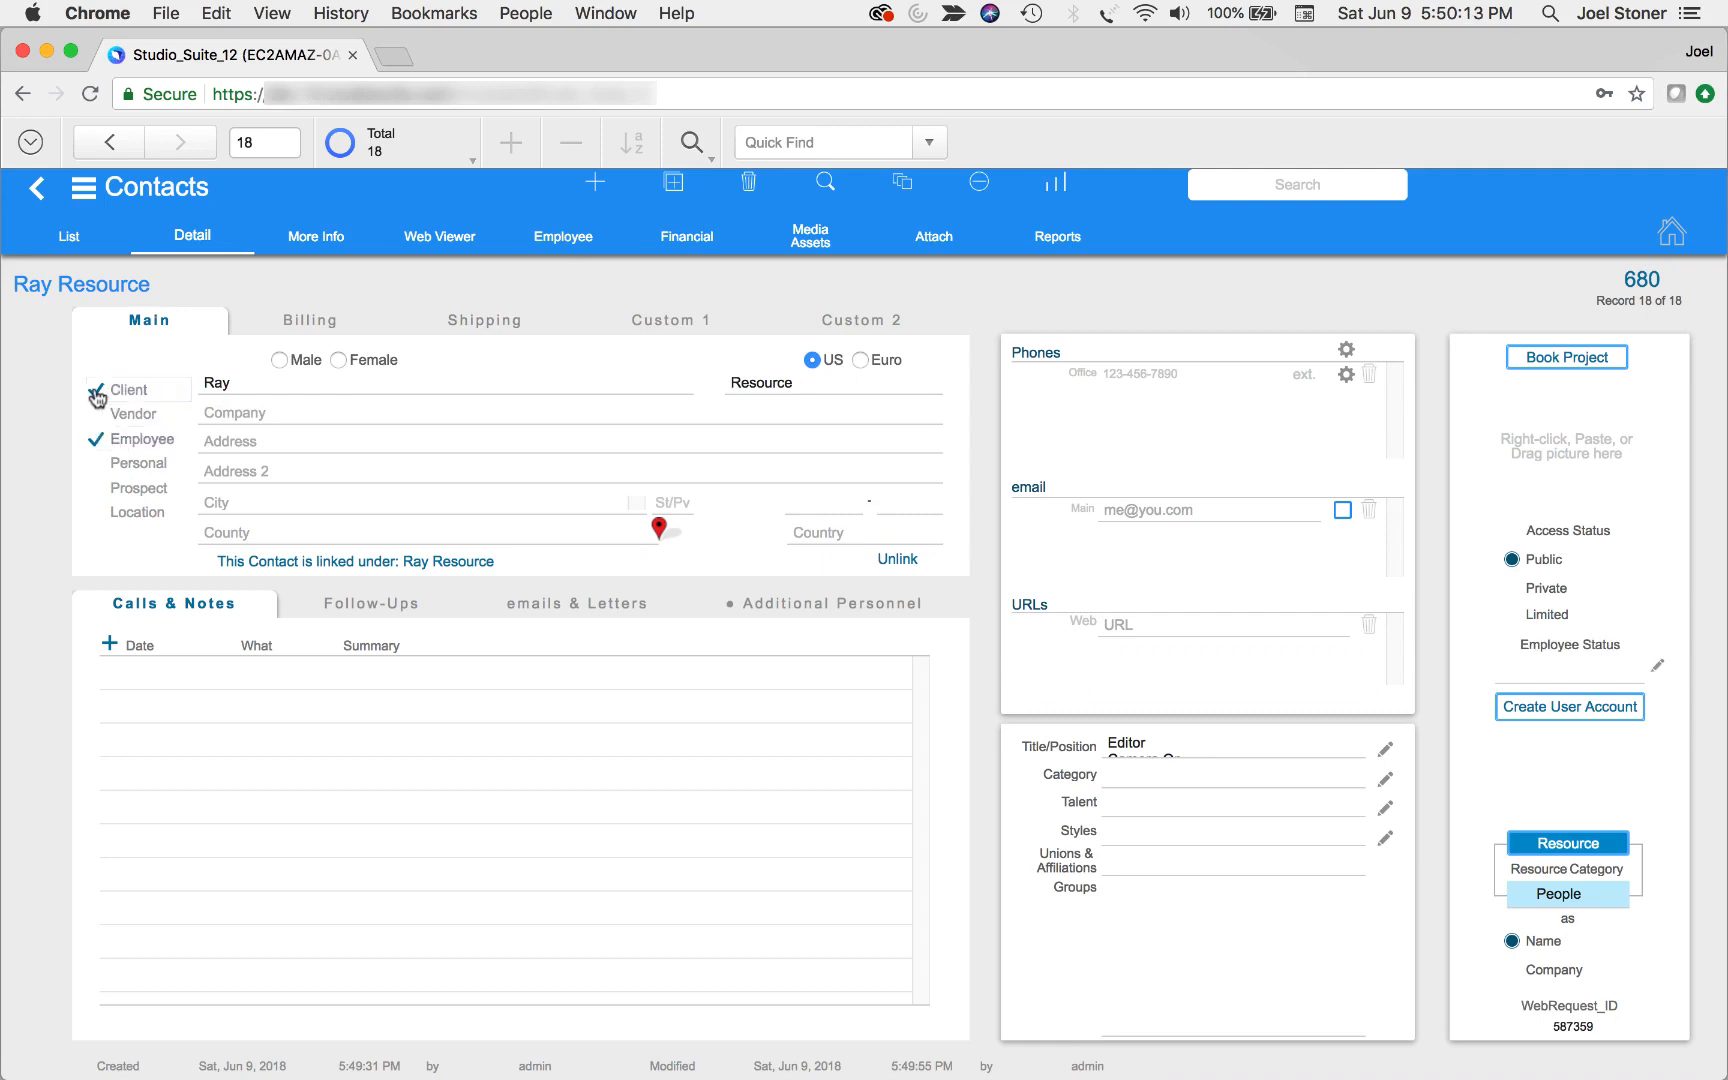
click(583, 248)
click(768, 342)
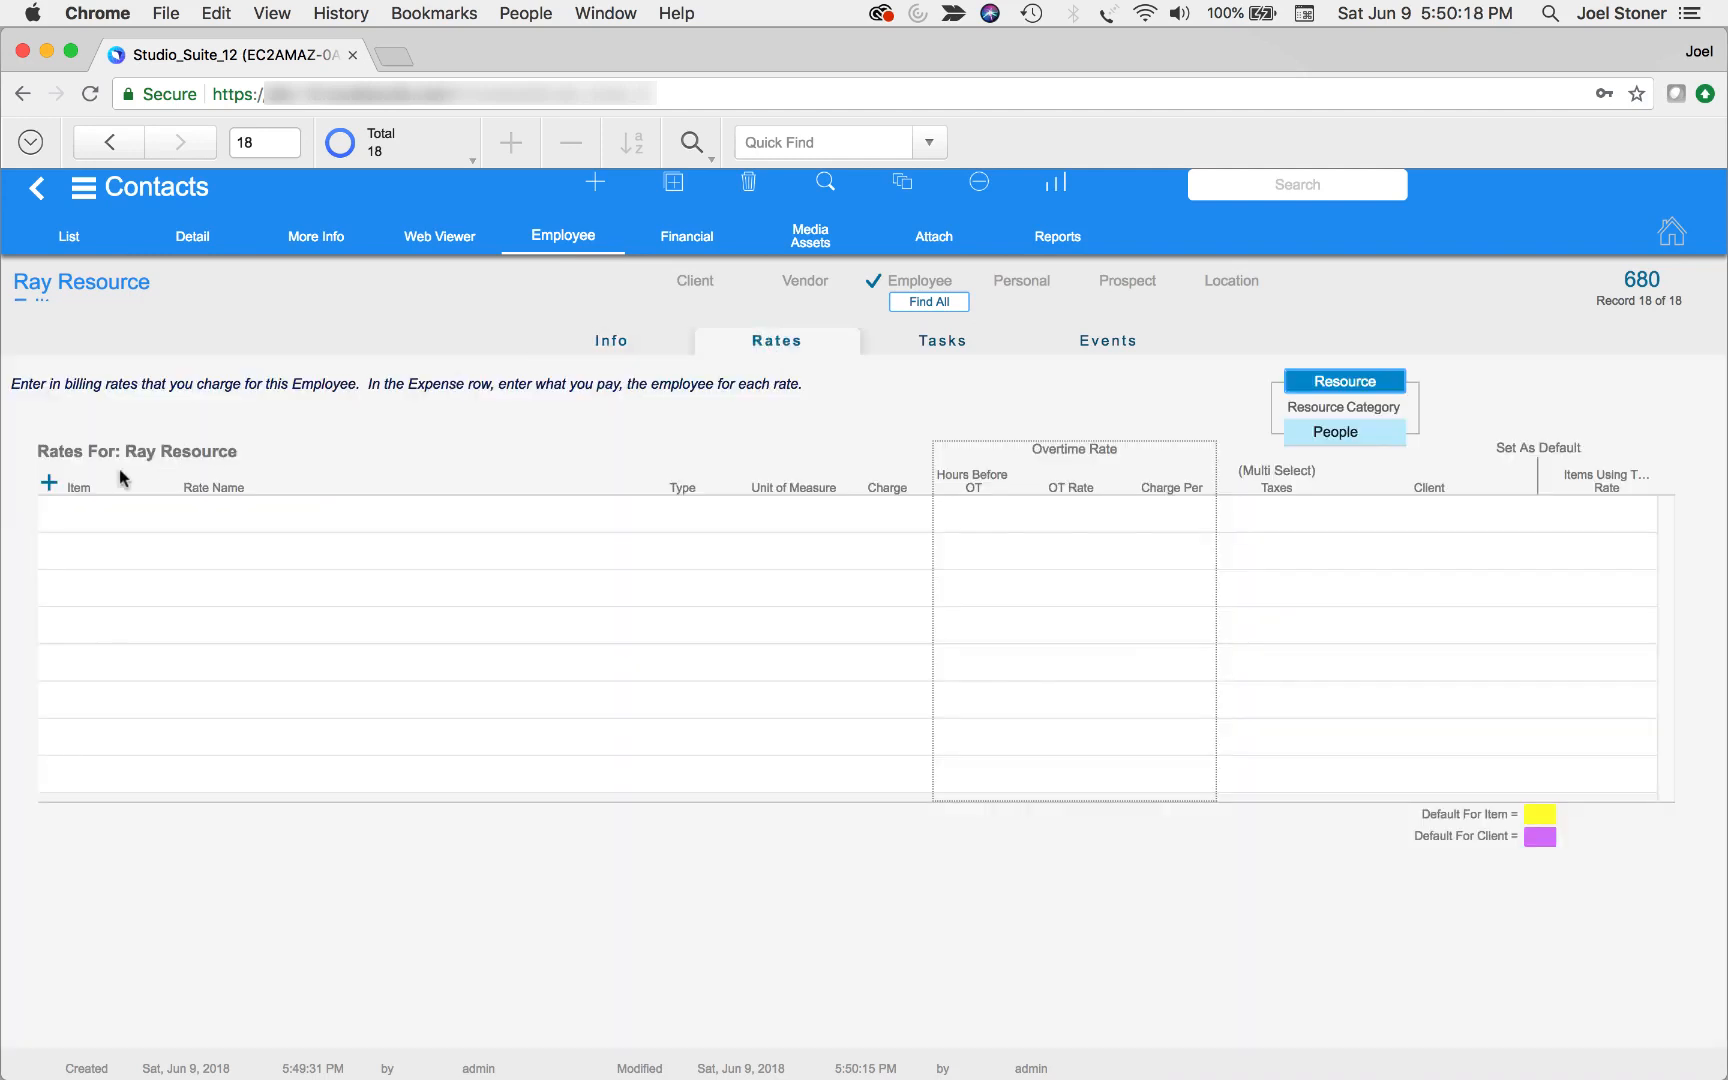
Create a new regular rate for the employee, named with the contact's name followed by "Hourly"
click(48, 482)
click(262, 463)
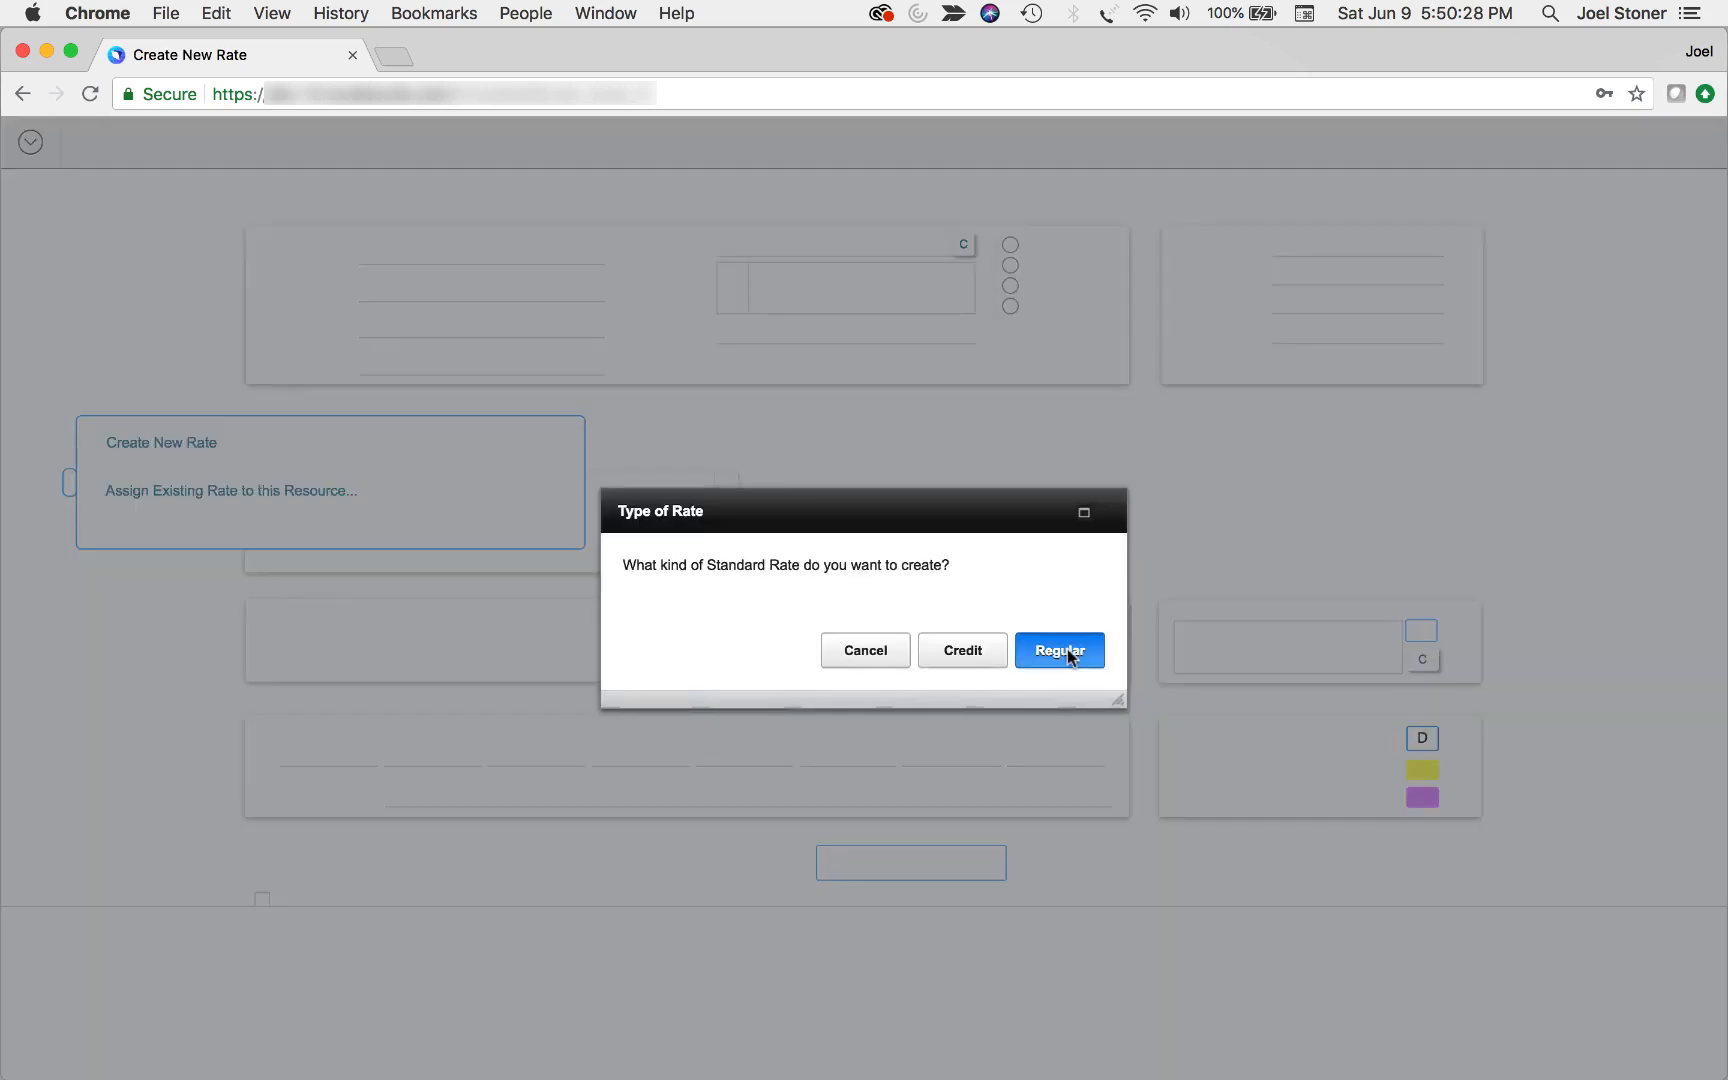
click(1062, 652)
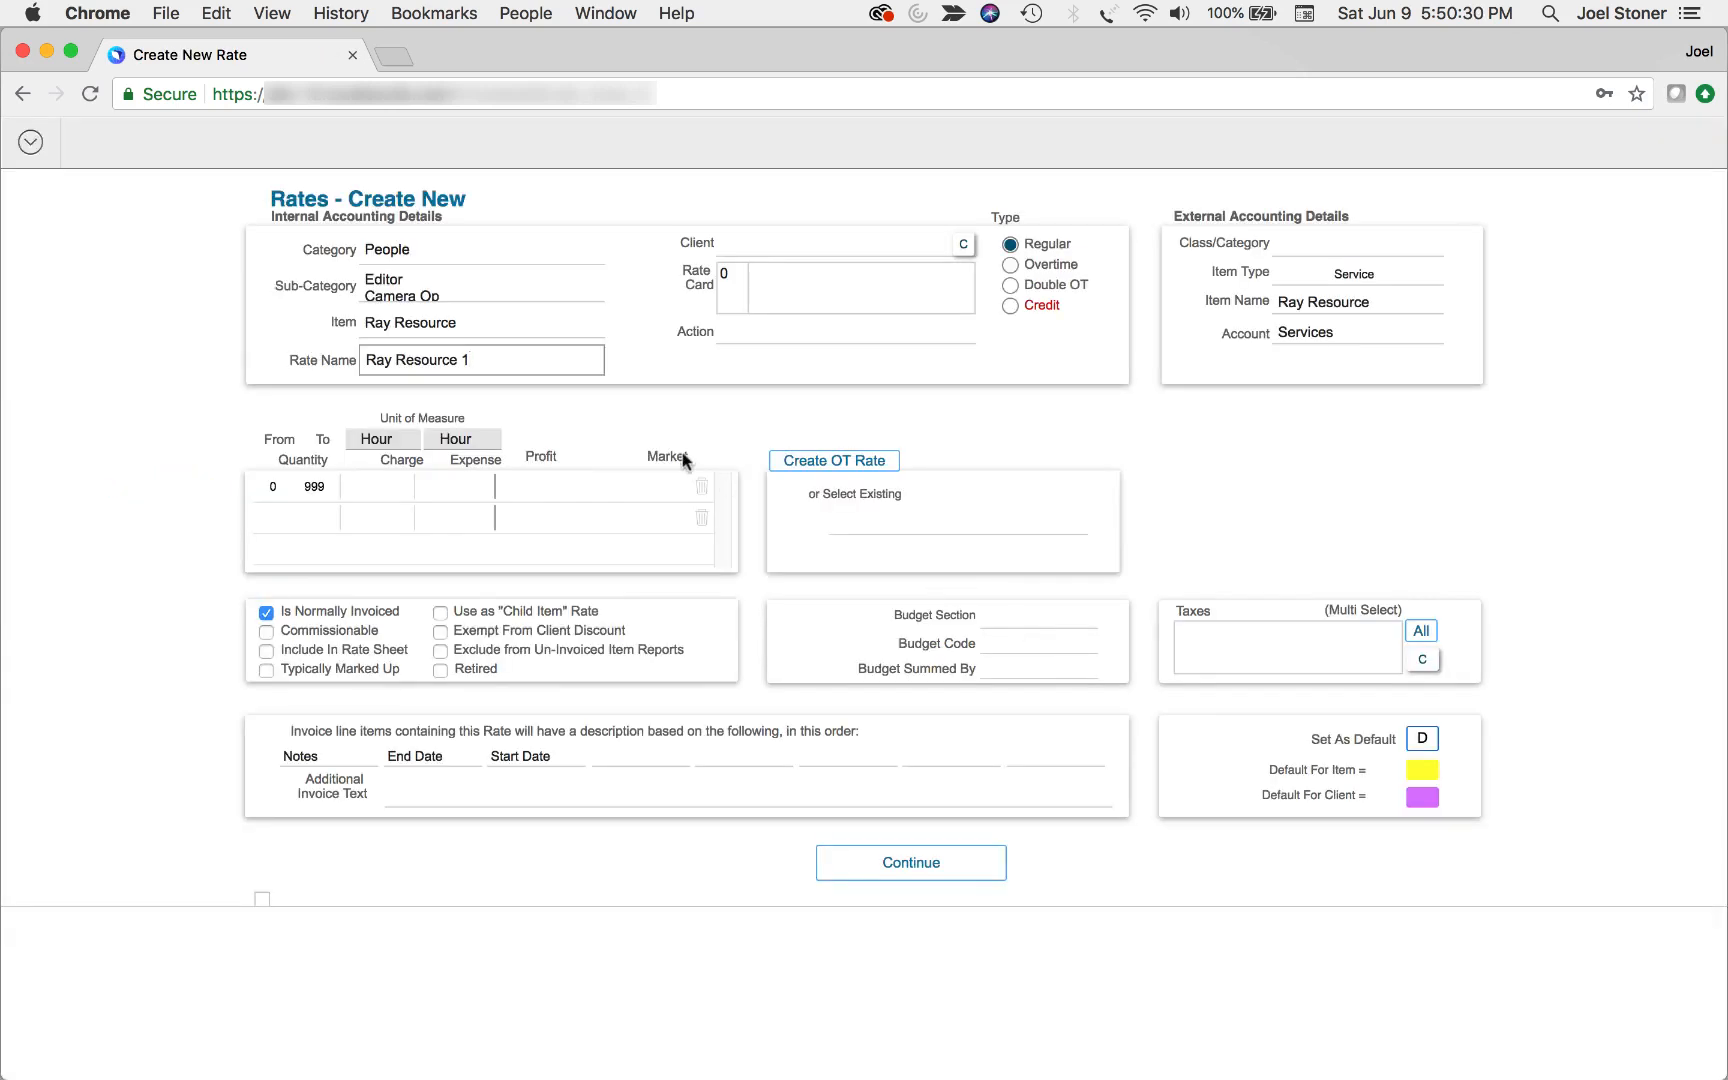
key(BackSpace)
text(Hourly)
Set the rate's unit to Hour with a charge of 100, expense of 35 and market value of 150, and save it
click(401, 446)
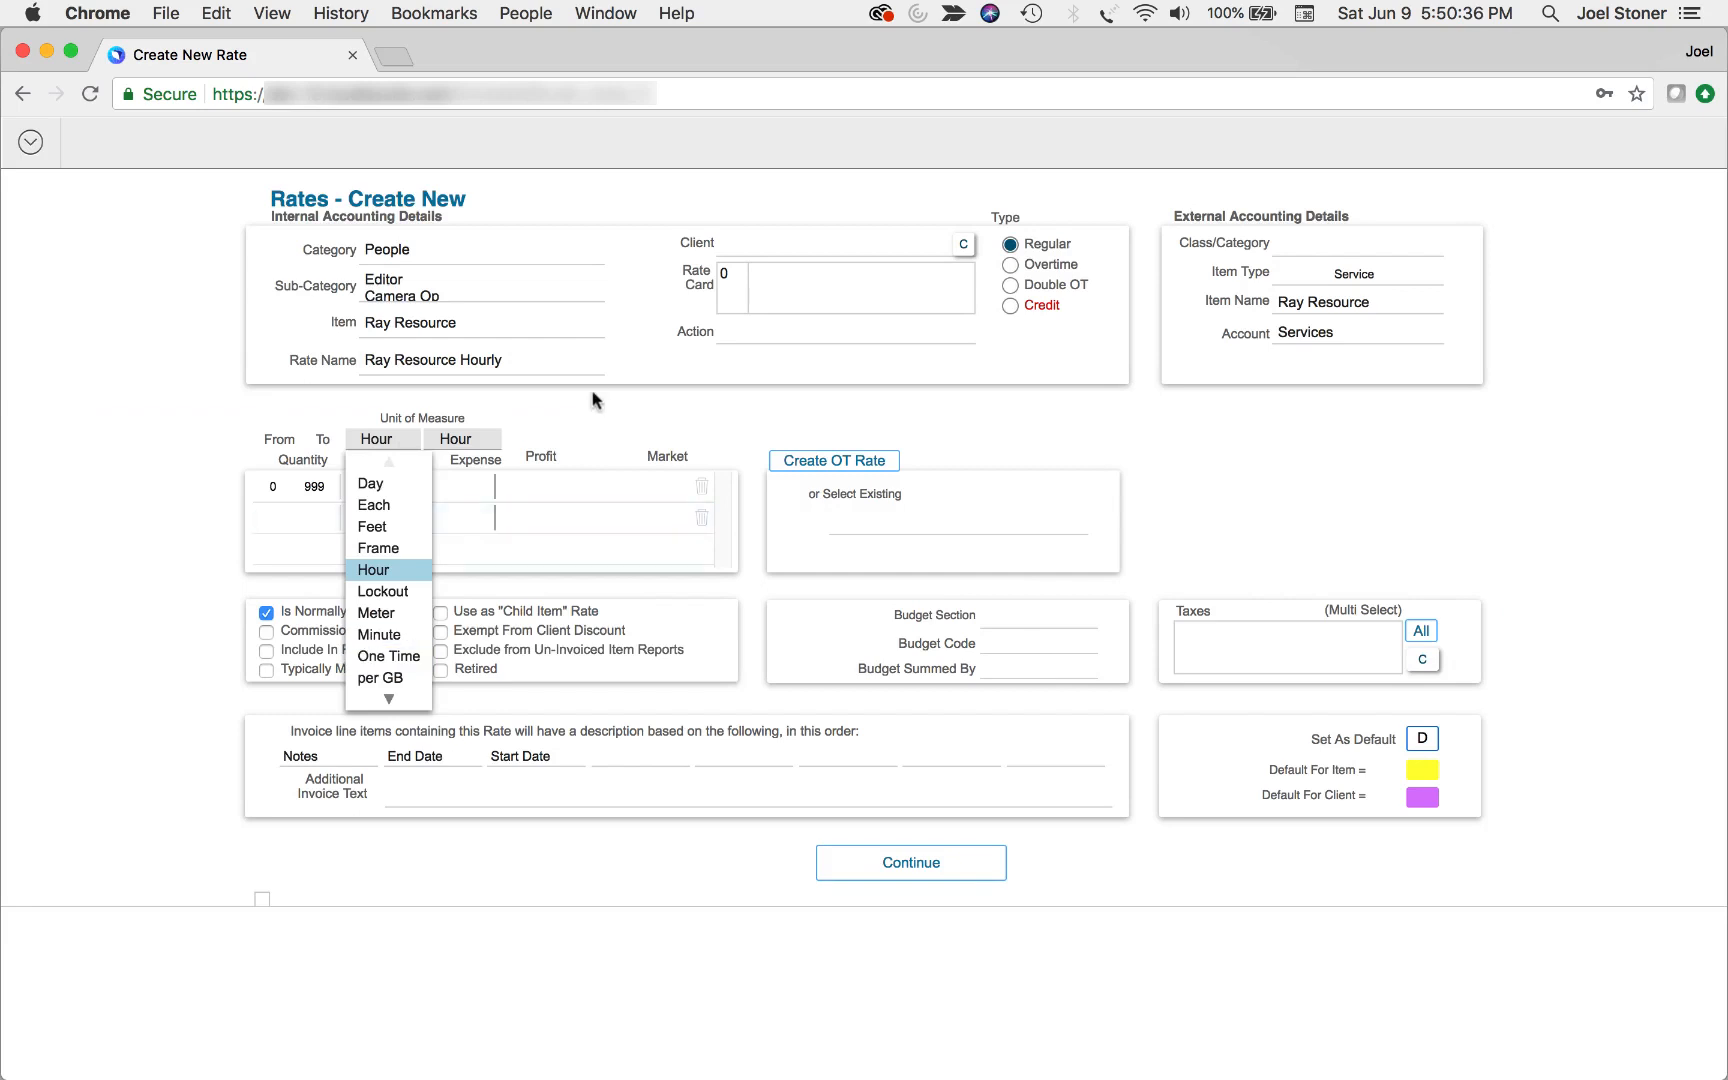
click(408, 482)
click(416, 484)
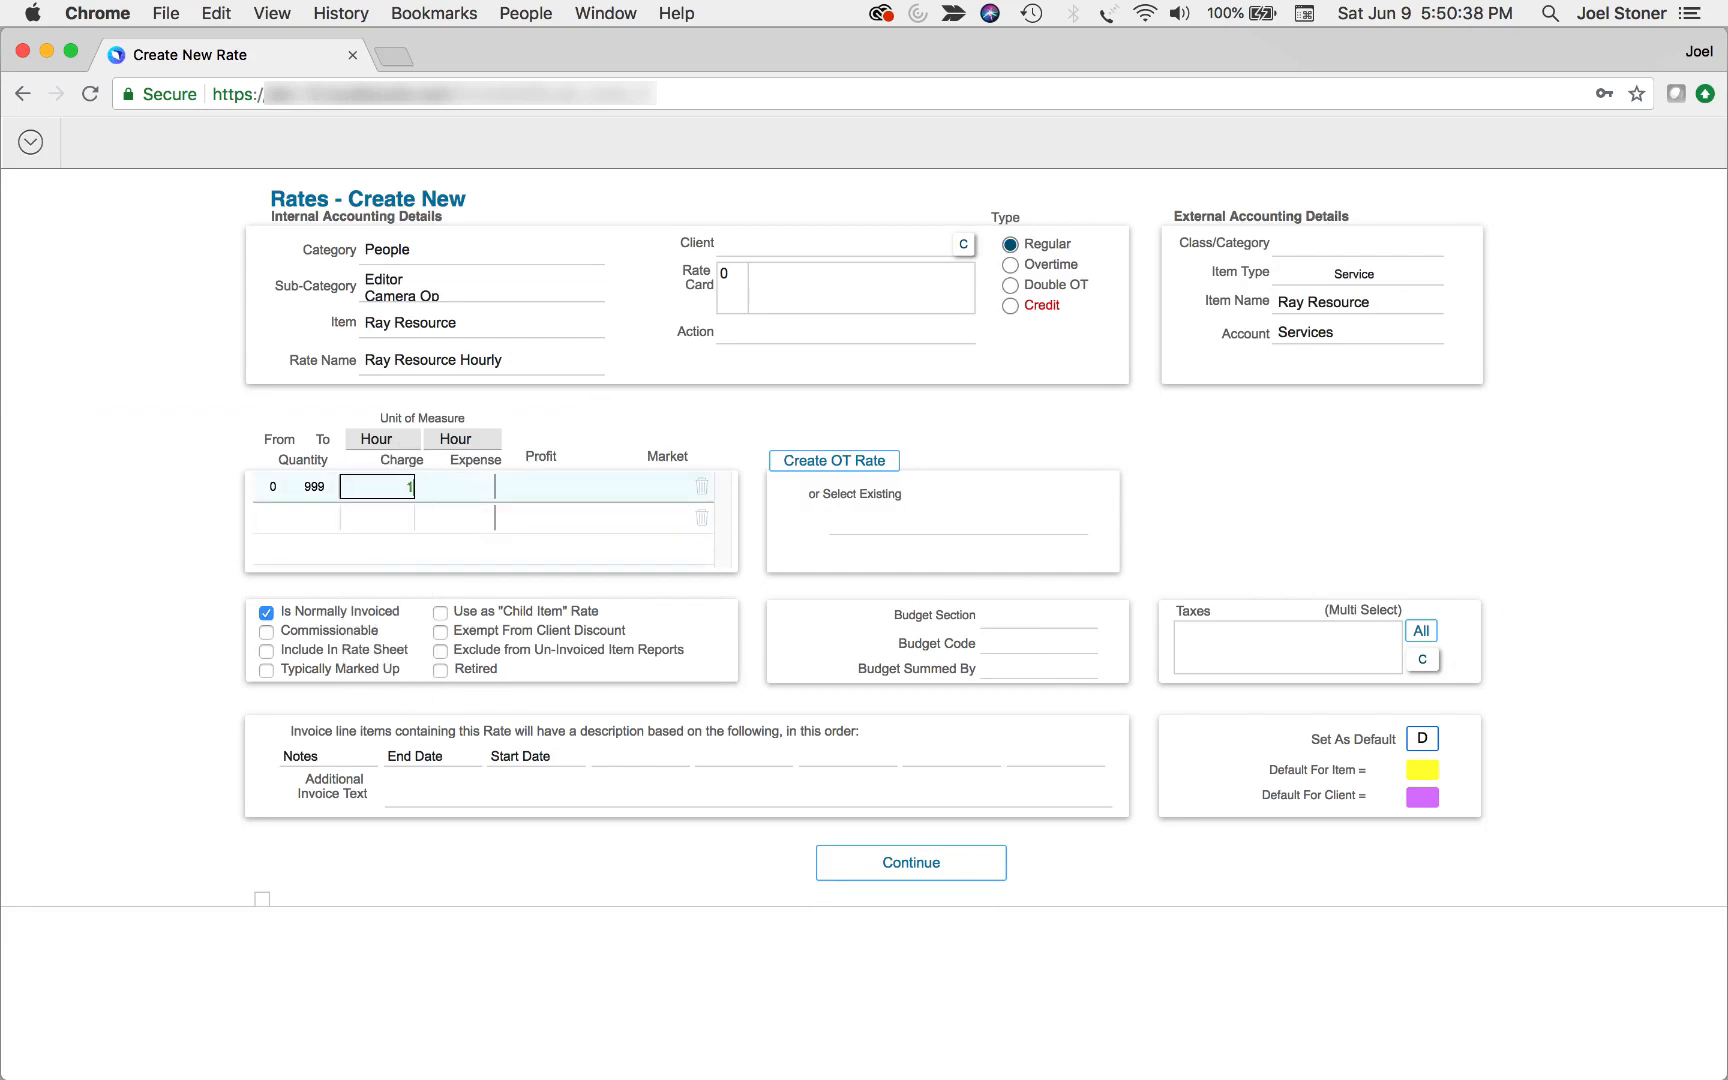
text(100)
click(475, 485)
key(Tab)
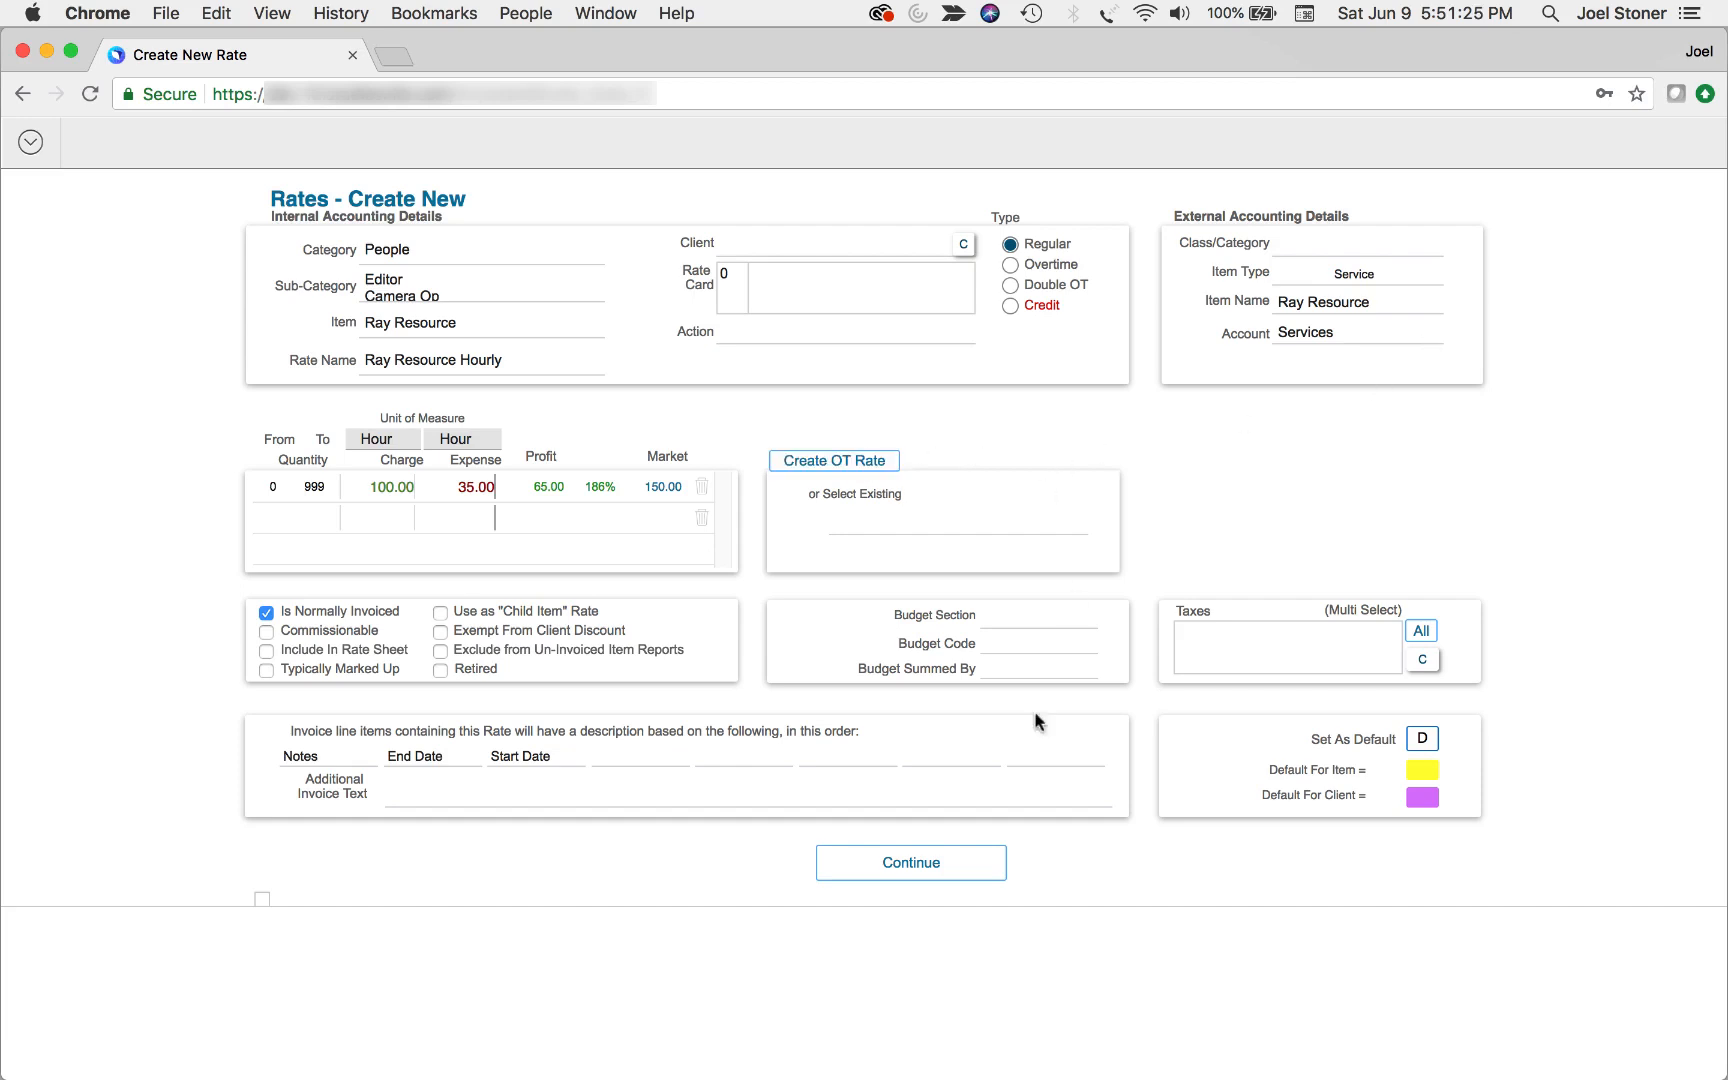
click(913, 866)
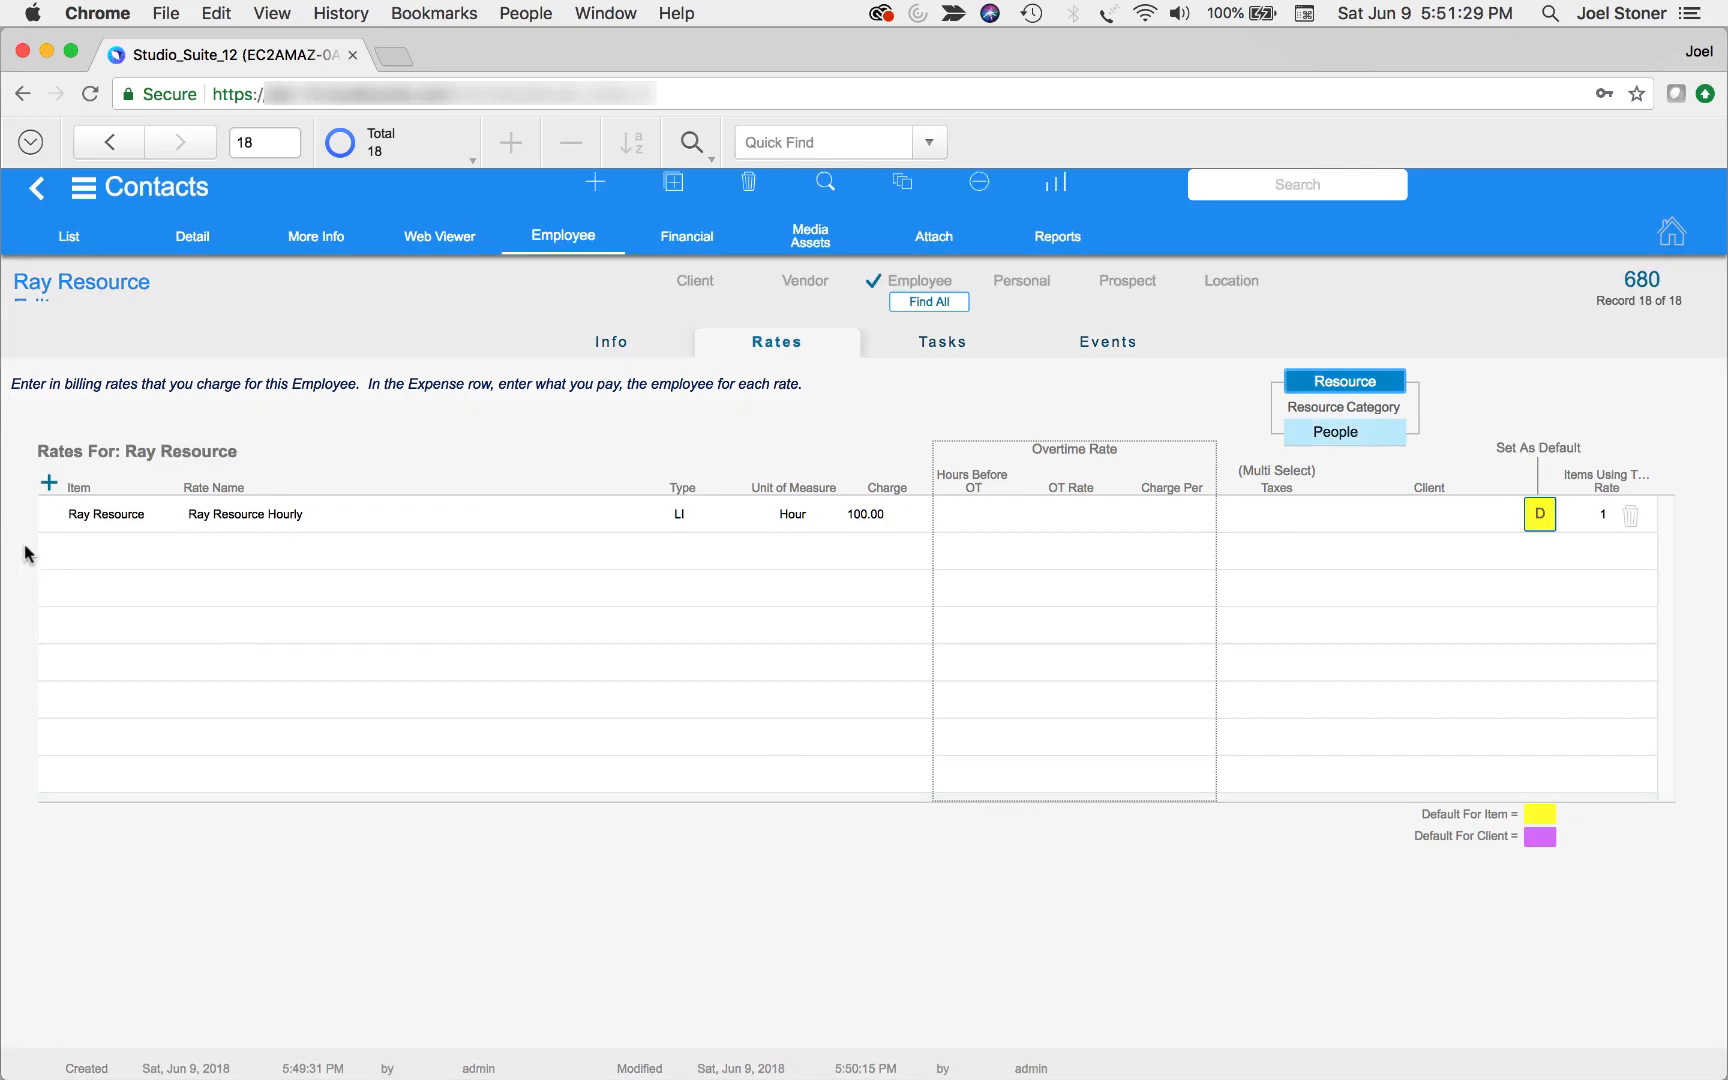
Create another regular rate, named with the contact's name followed by "Daily", using Day as the unit of measure
click(49, 484)
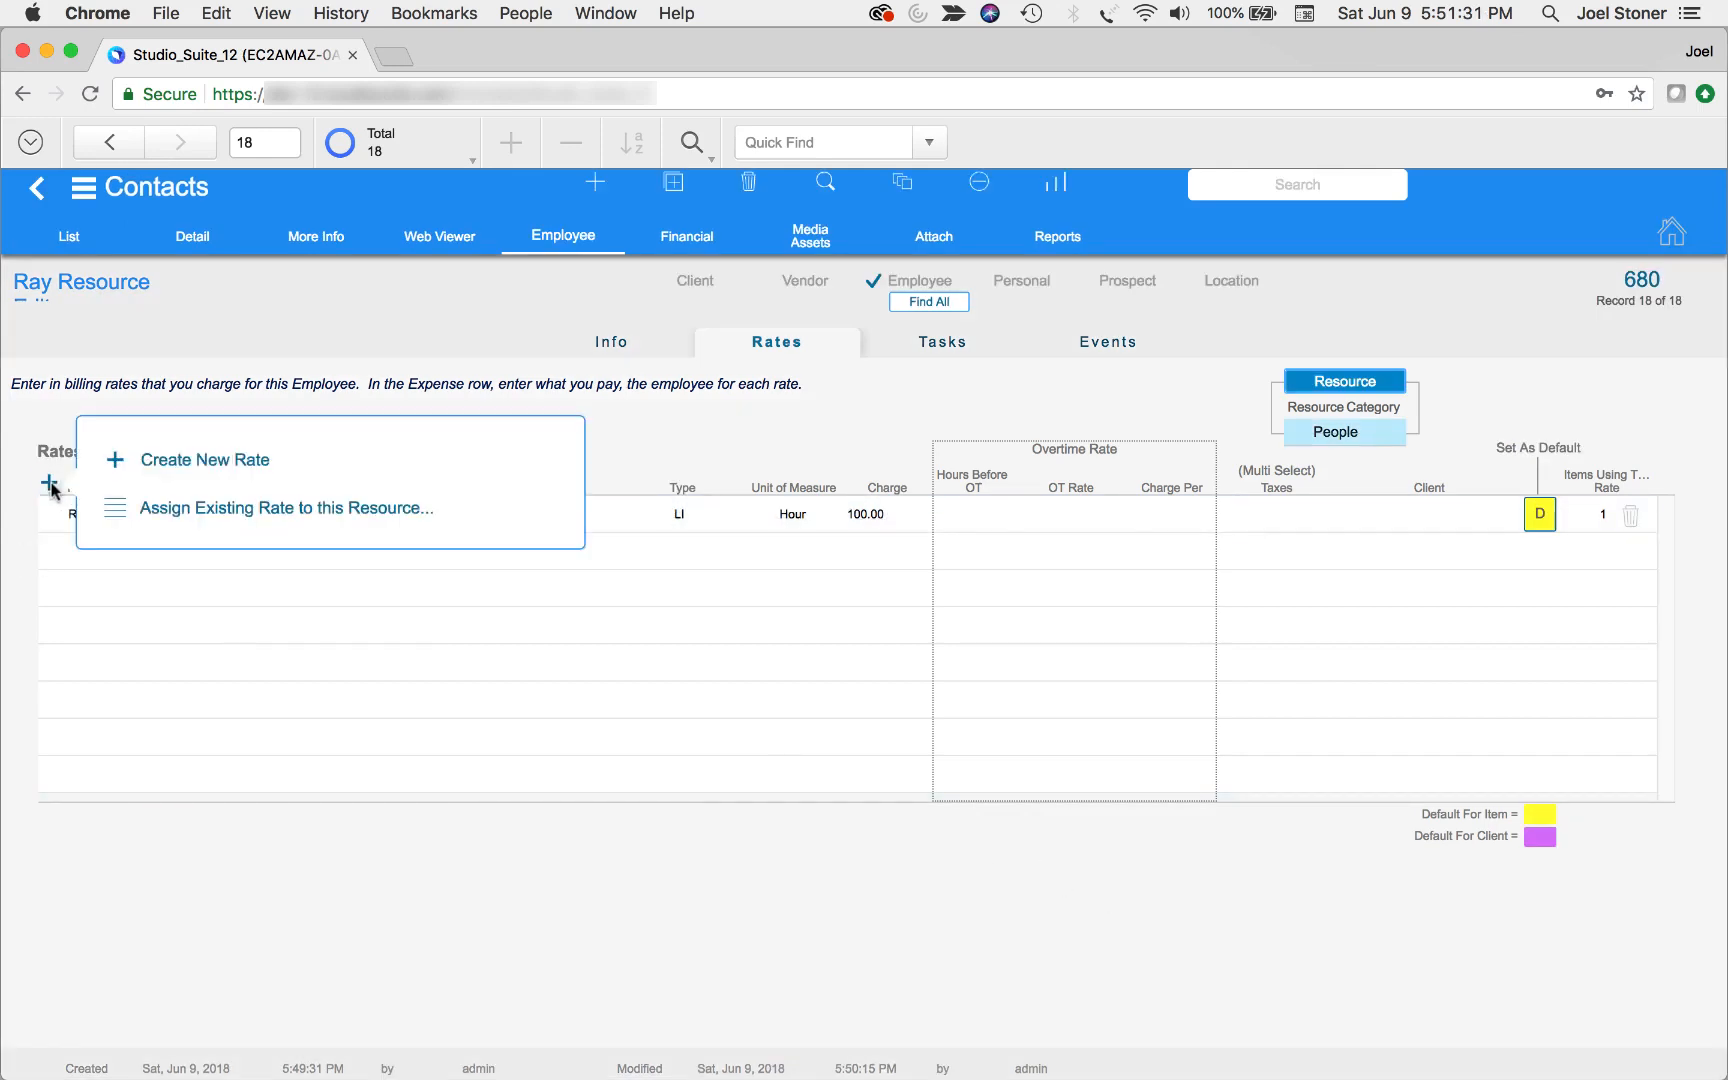
click(189, 480)
click(1036, 648)
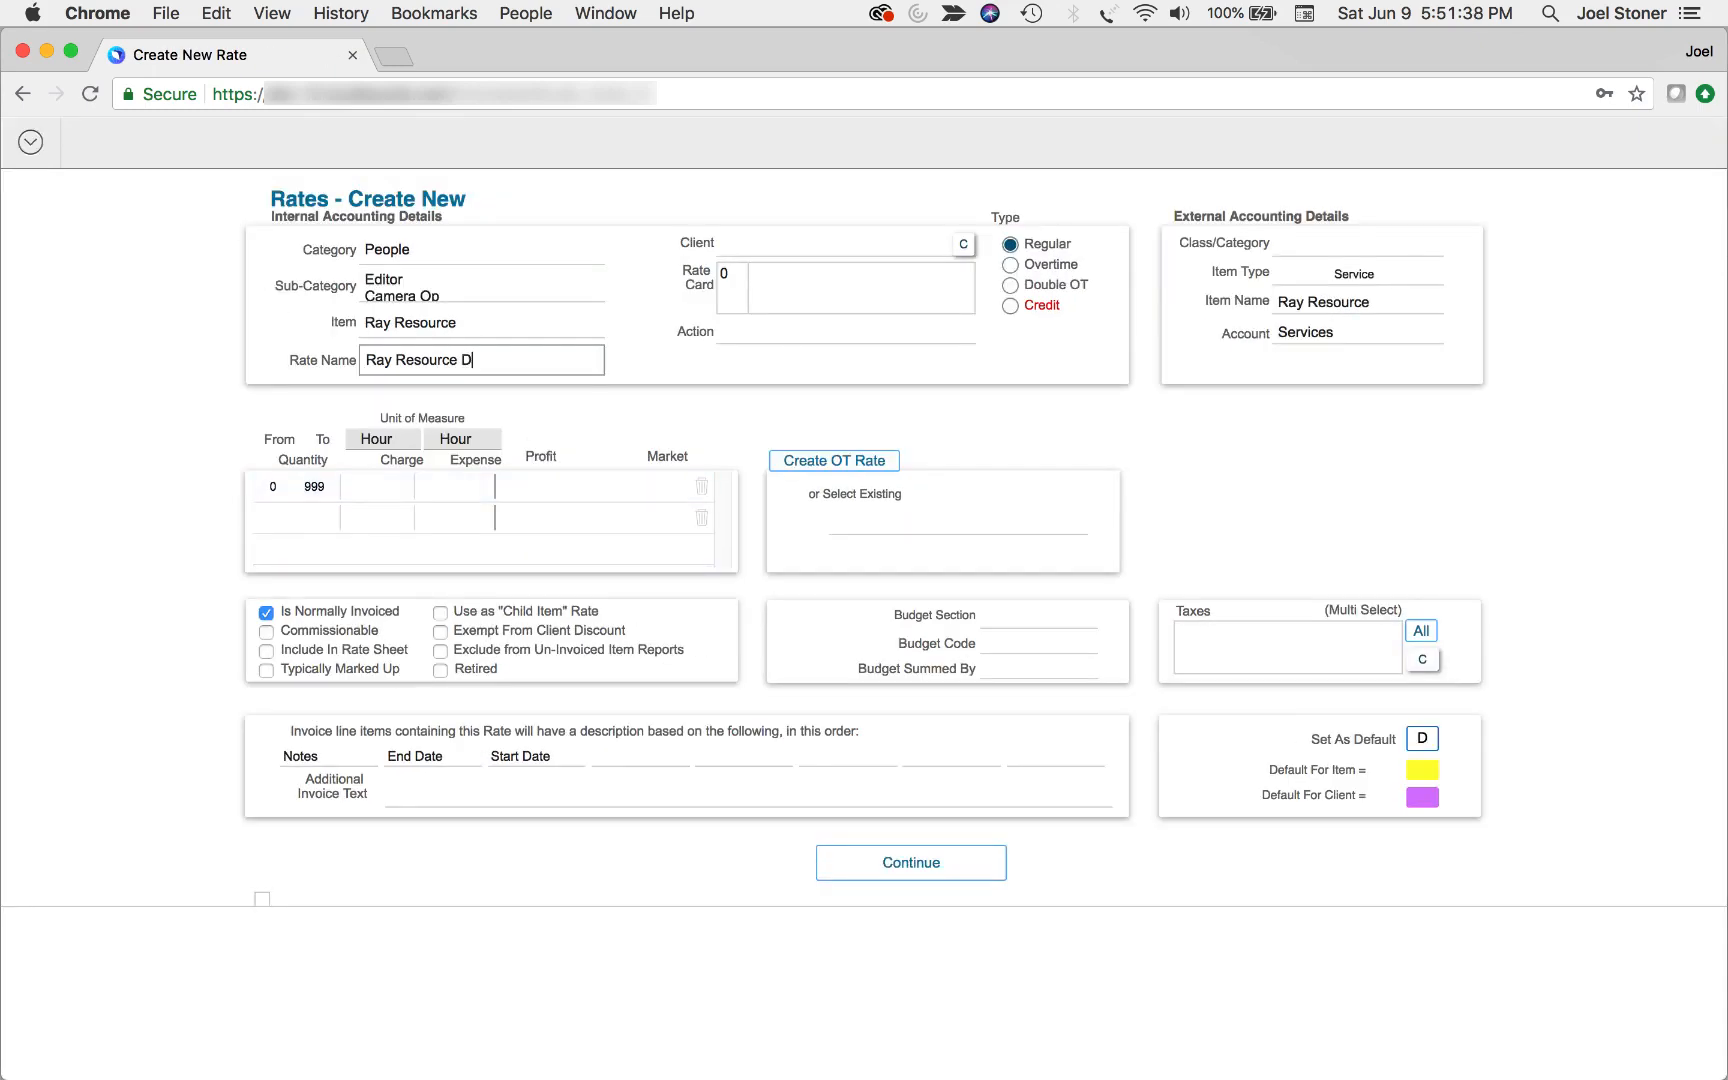
click(380, 440)
click(390, 483)
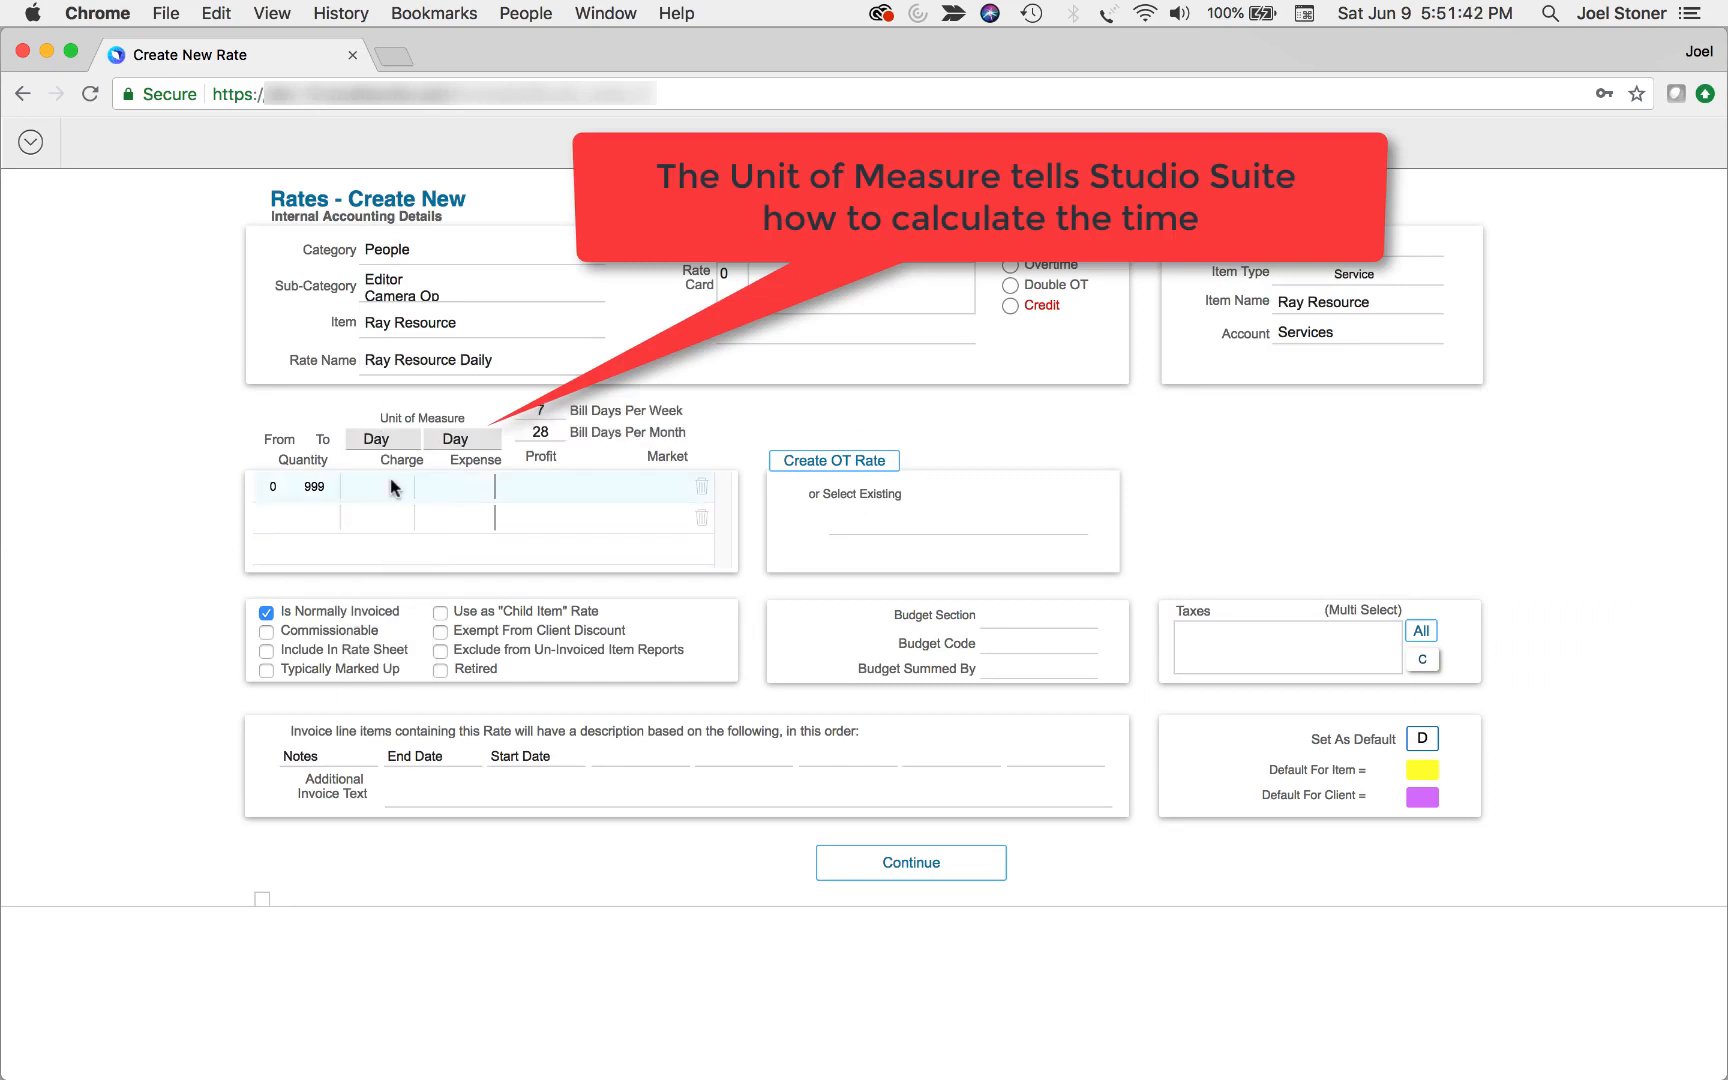
Set the daily rate's charge to 1,000, expense to 350 and market value to 1,500, and save it
click(386, 488)
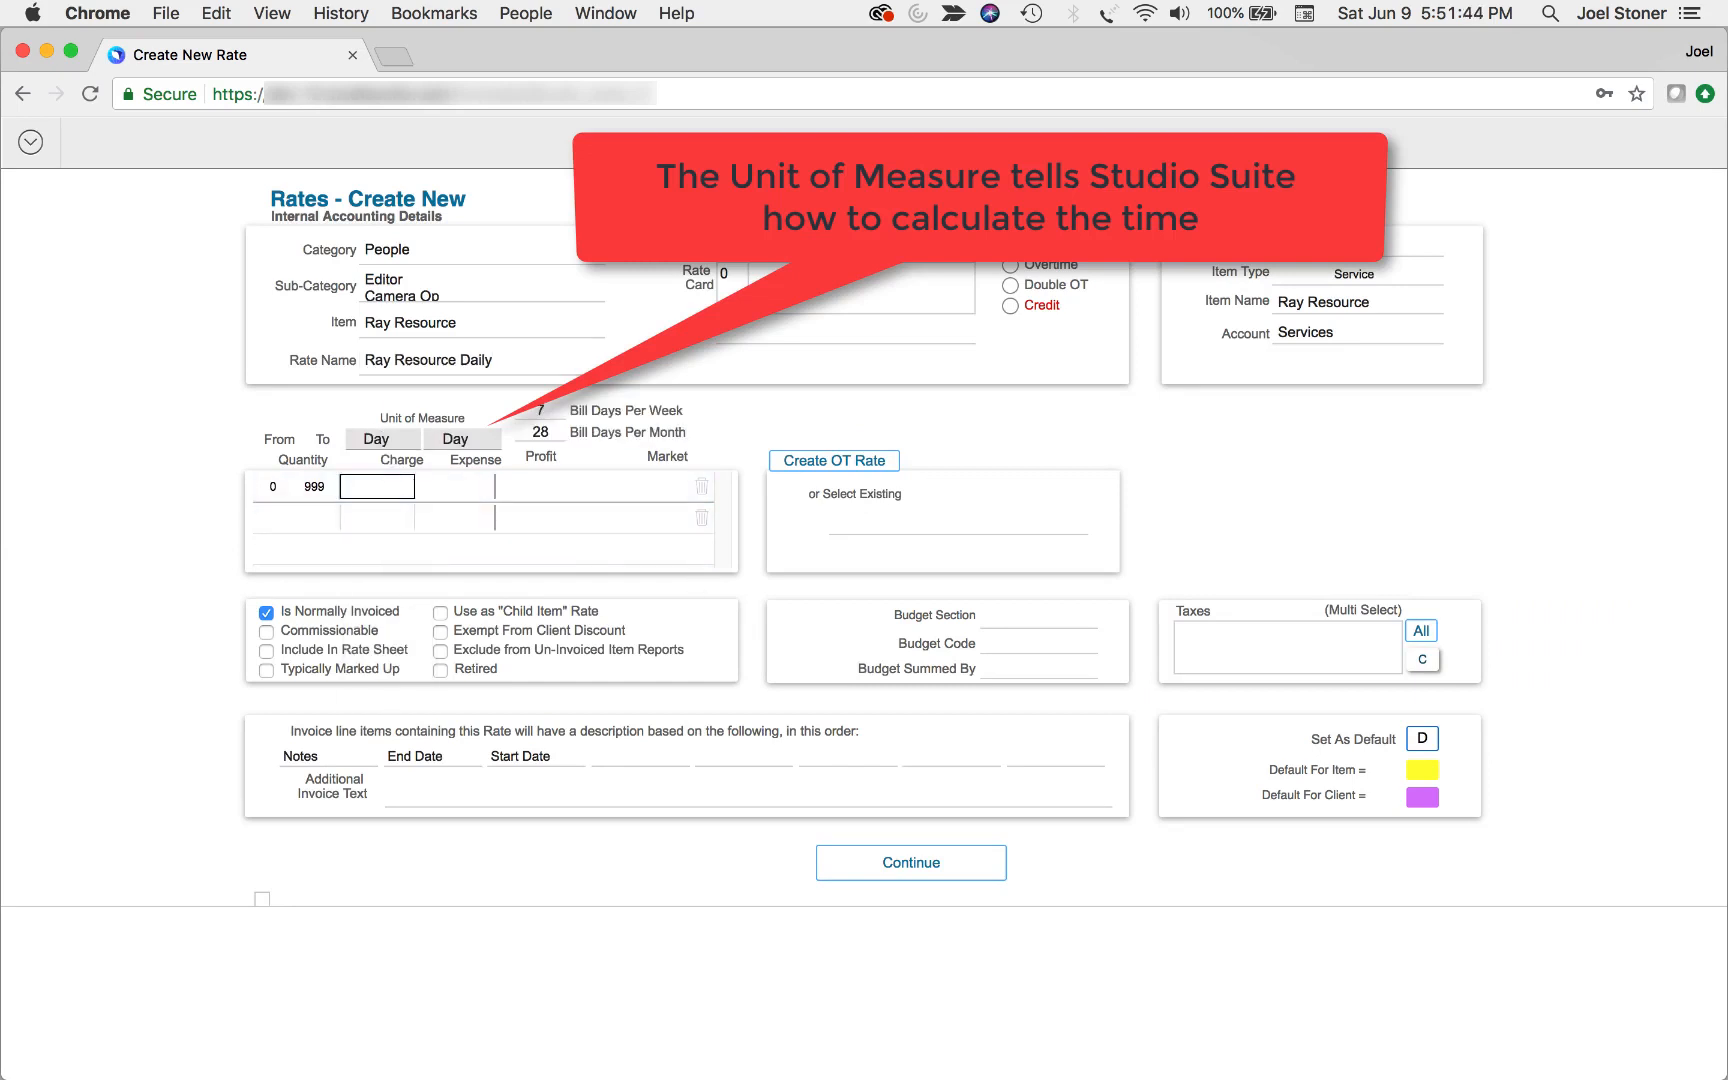
text(1,000)
key(Tab)
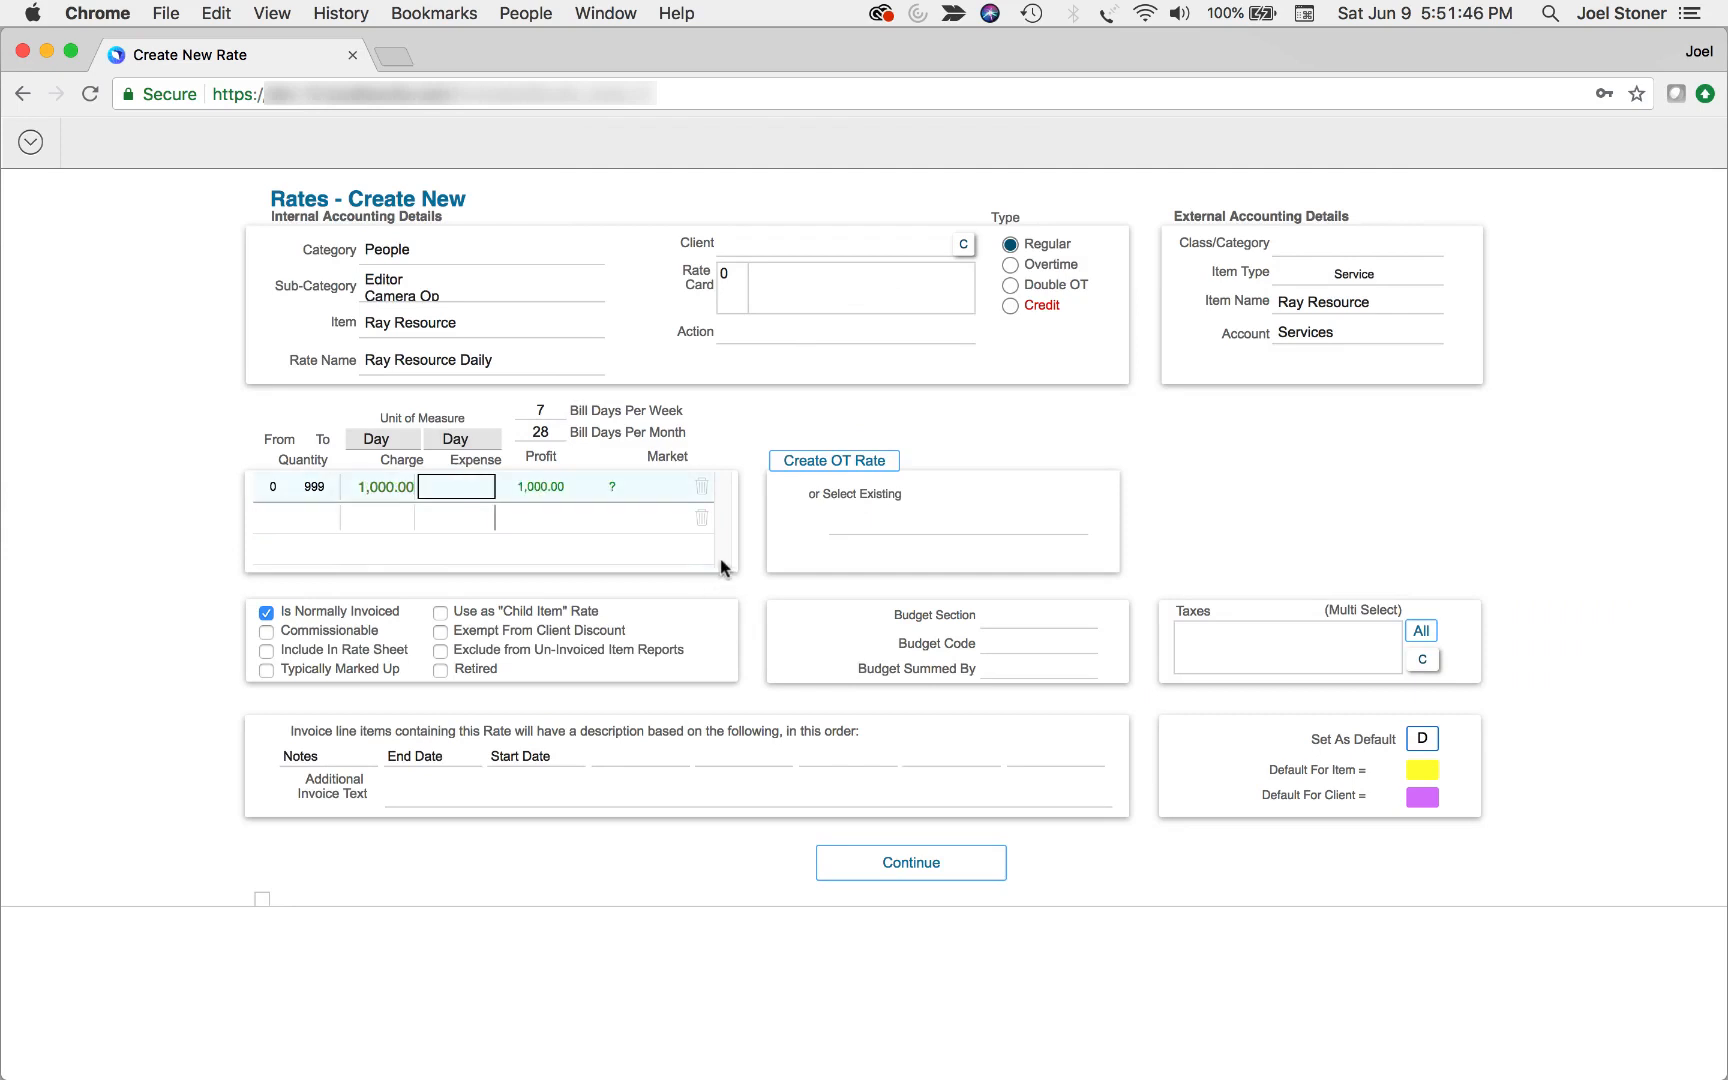
text(350)
key(Tab)
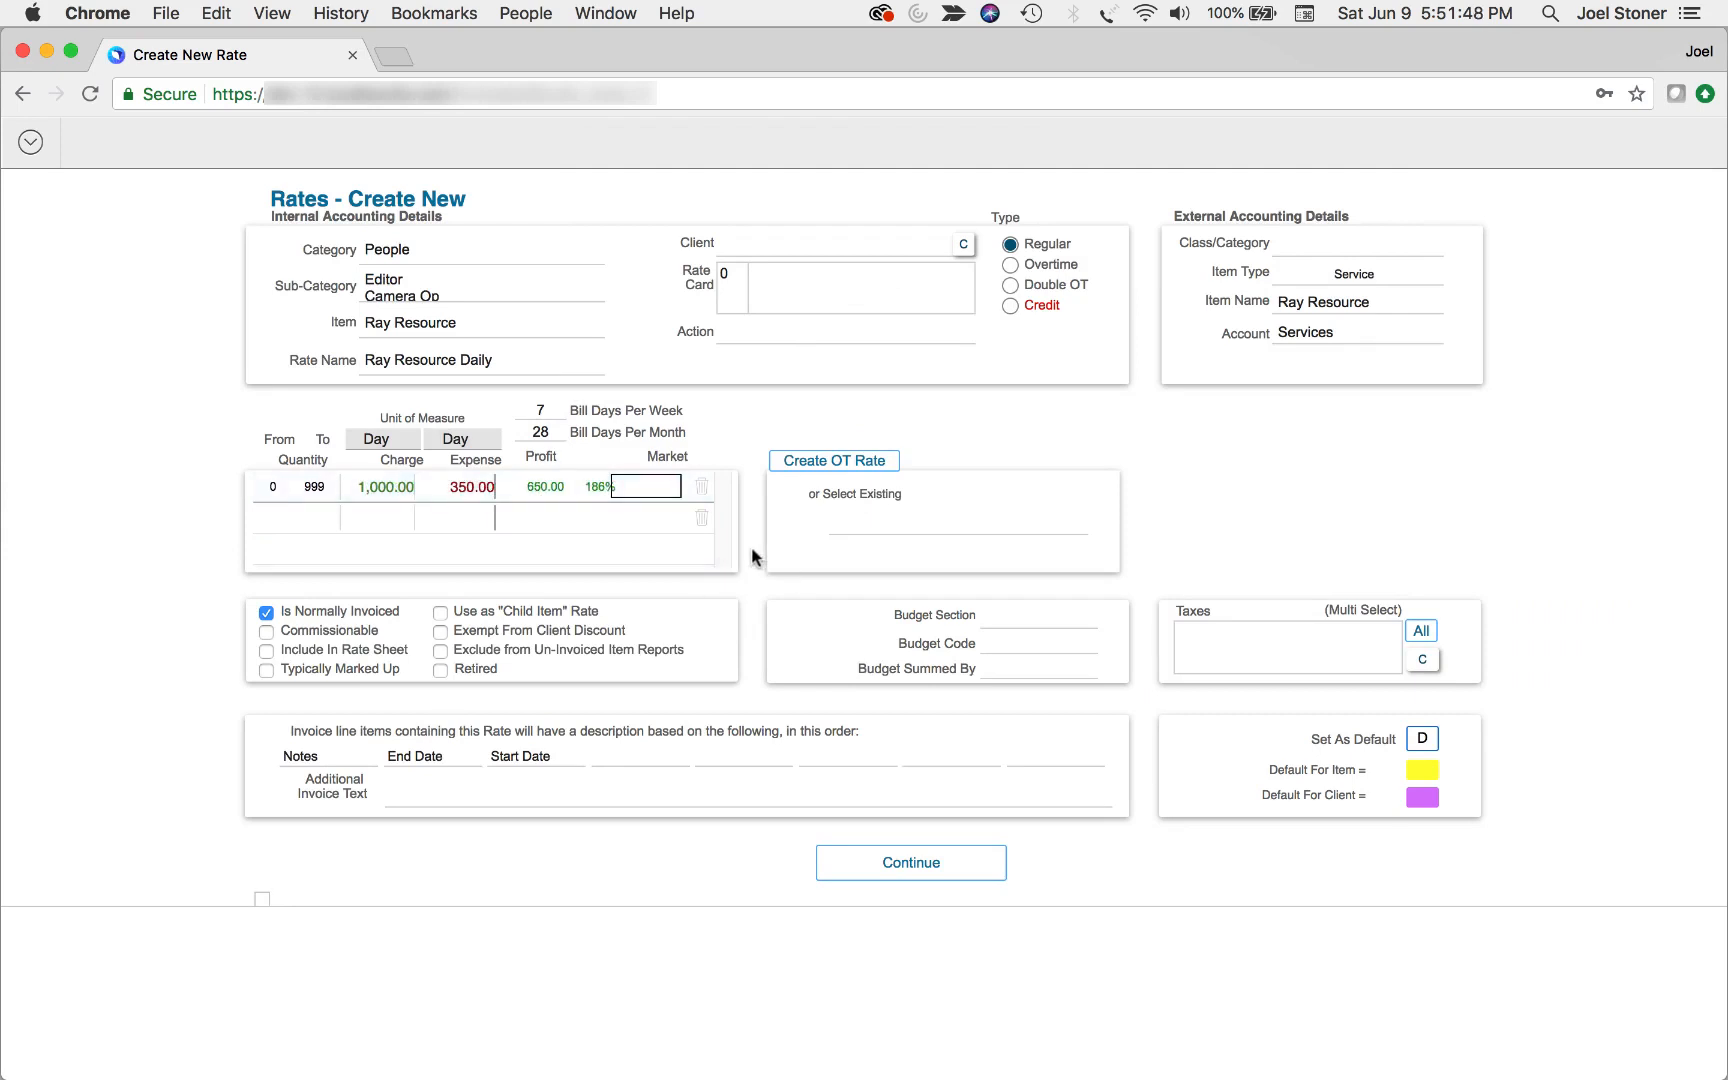
text(1500)
click(786, 418)
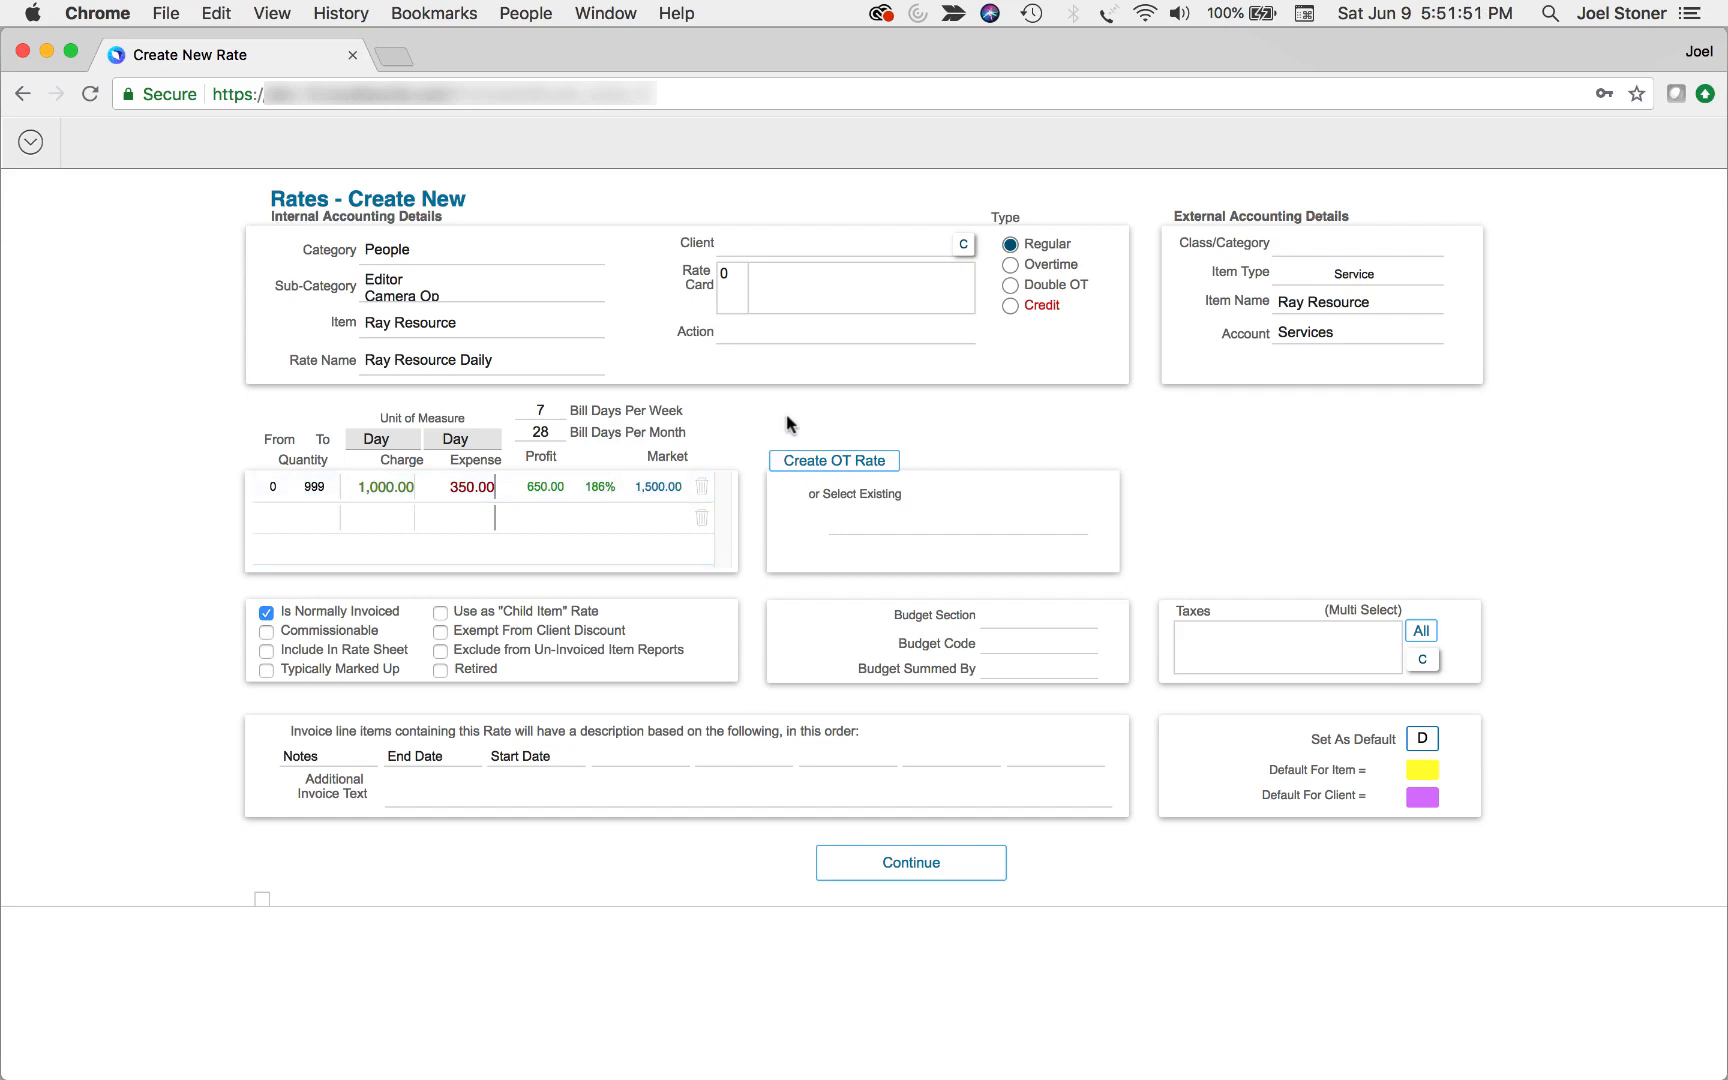
click(931, 866)
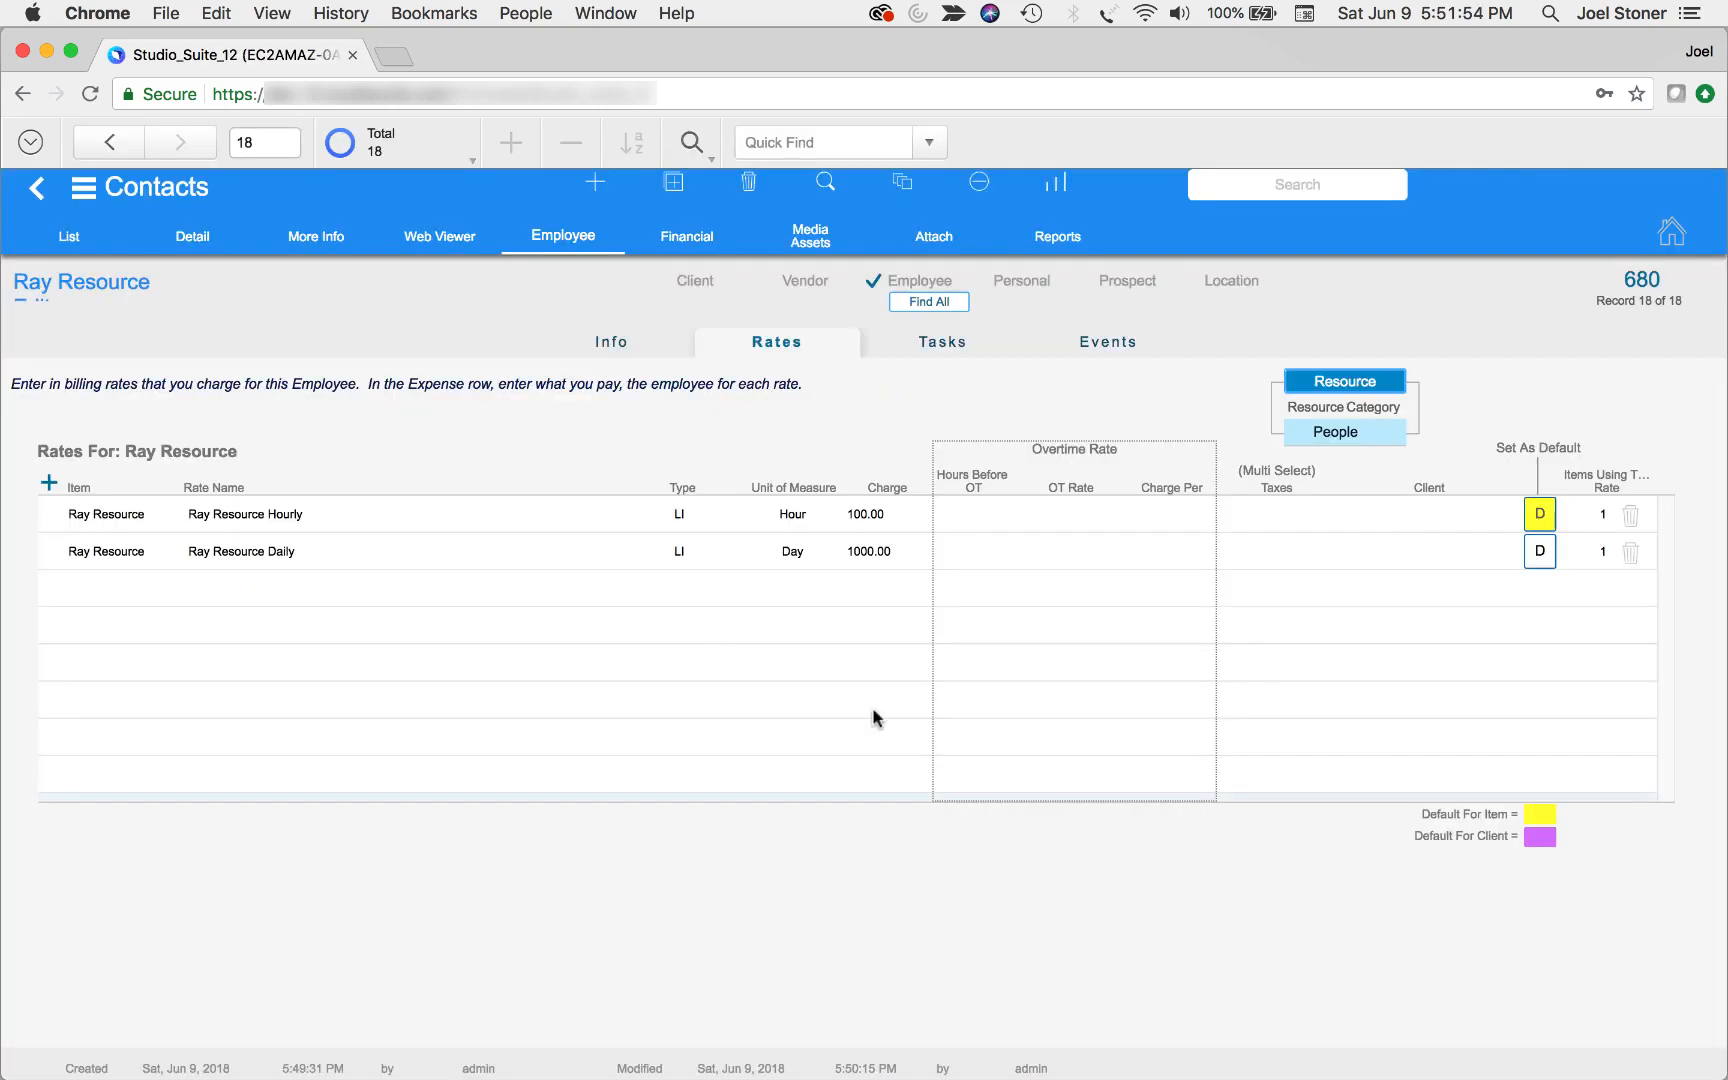
Assign the existing Cameraman daily rate of 1000.00 to this resource
click(49, 484)
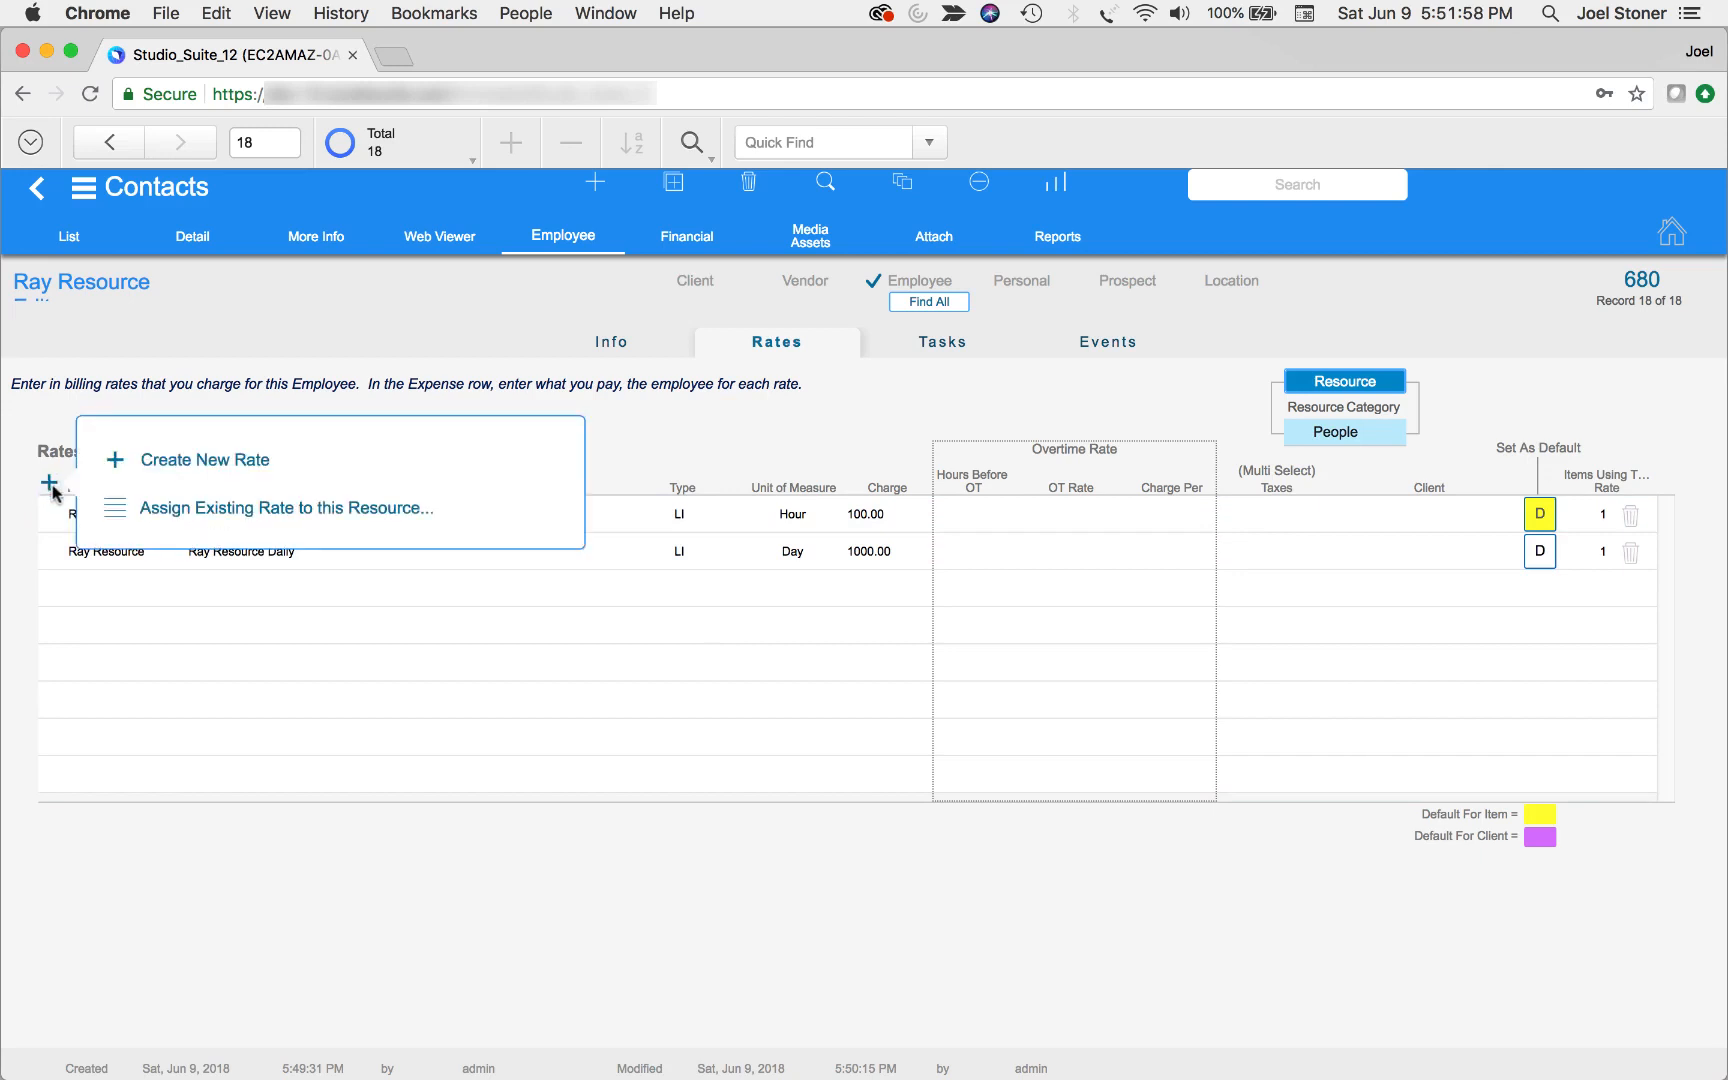
click(346, 517)
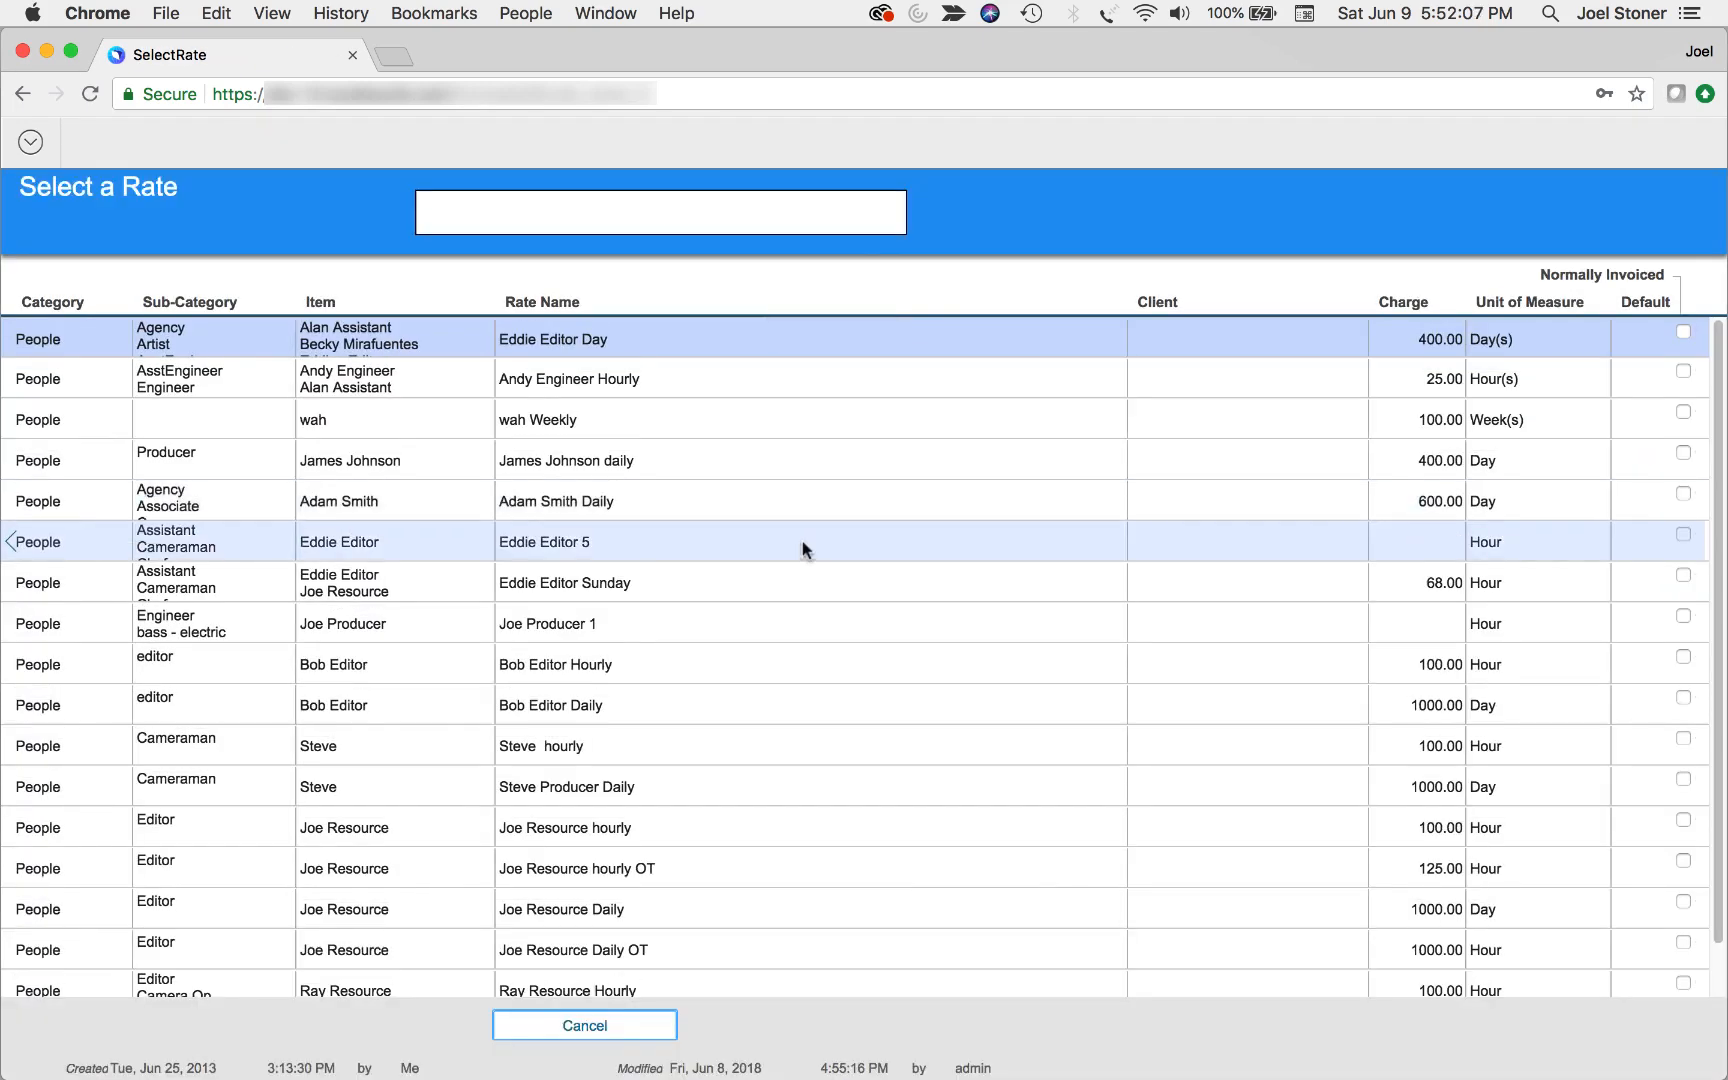
click(589, 786)
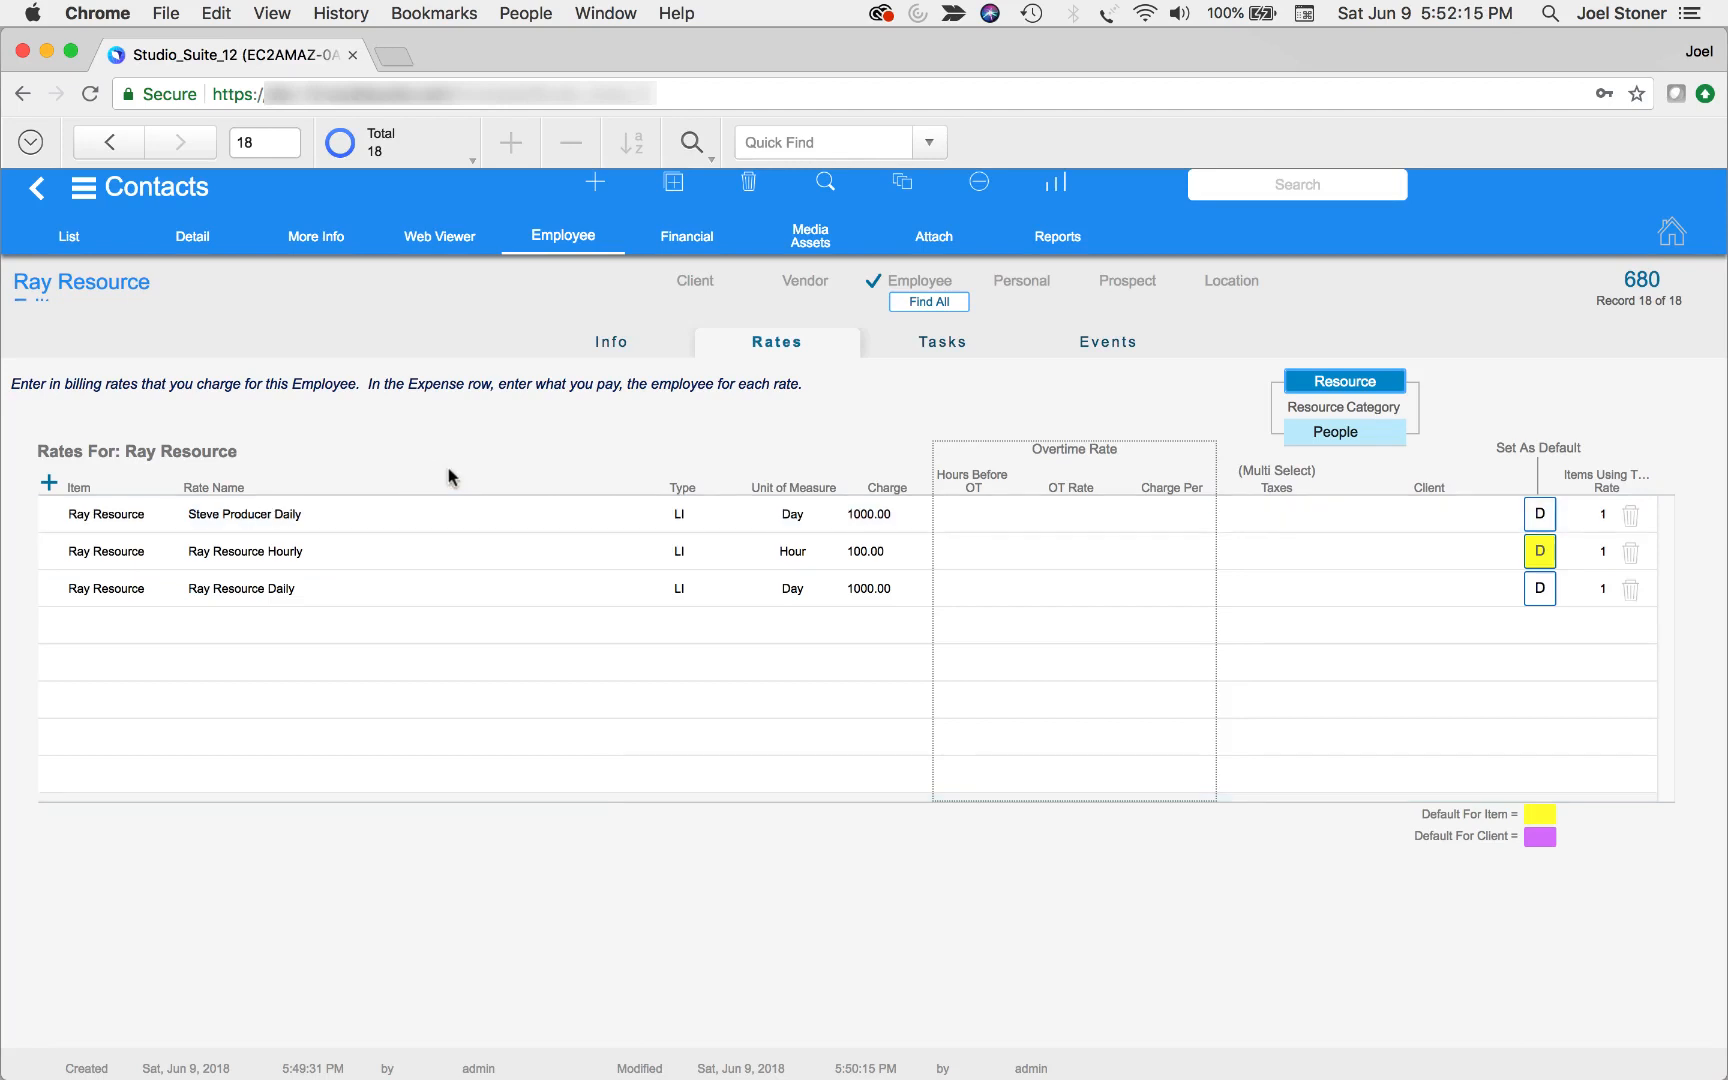
Switch to the Rooms module and create a new room named My Room
click(135, 203)
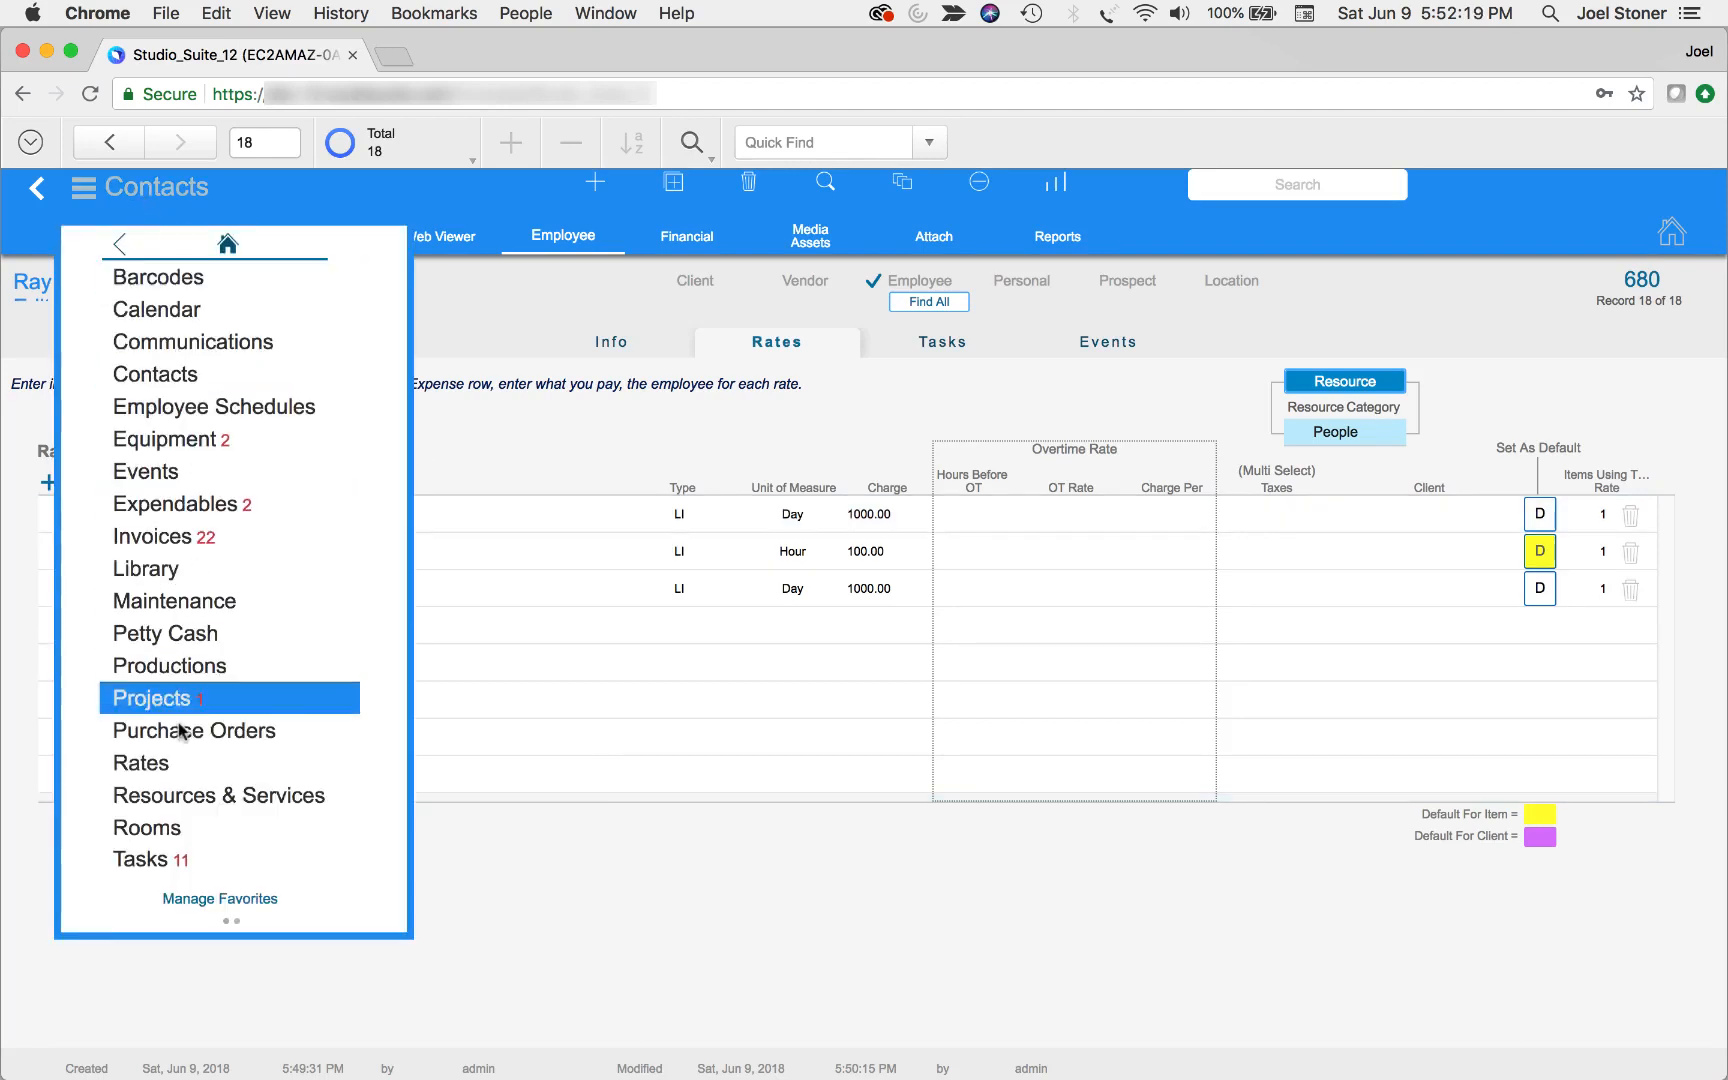
click(175, 829)
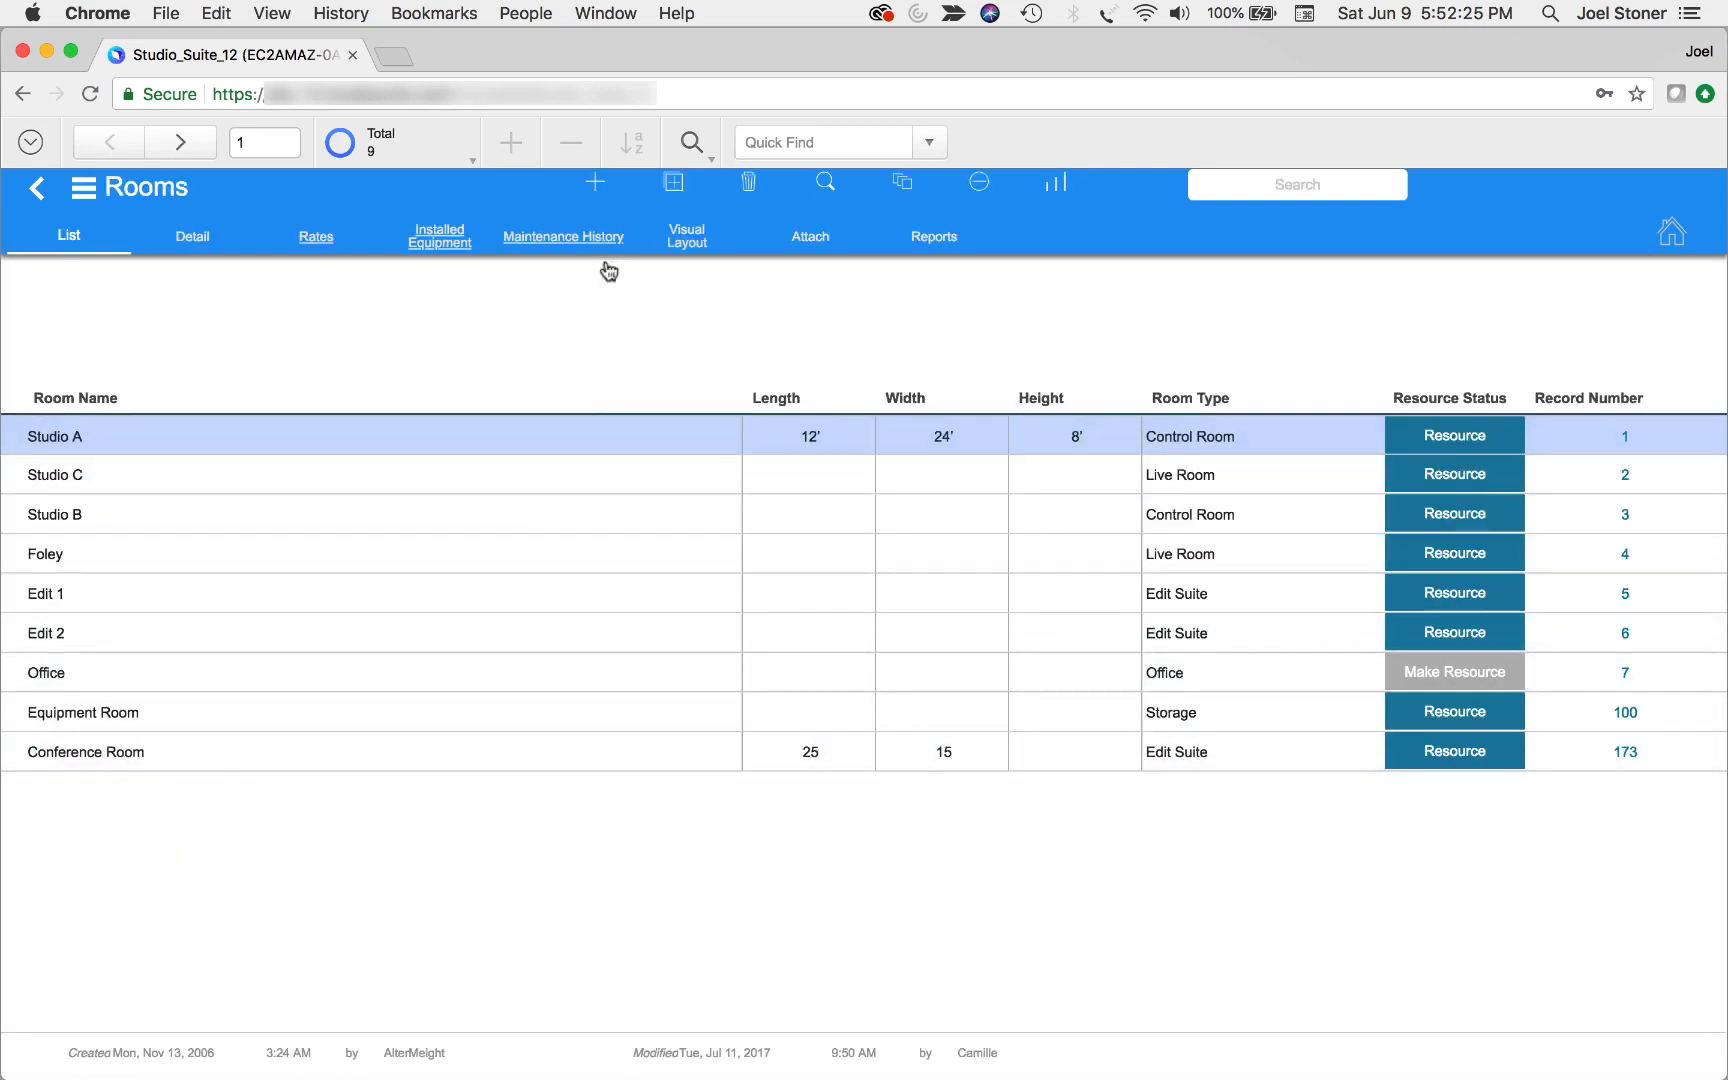
click(600, 195)
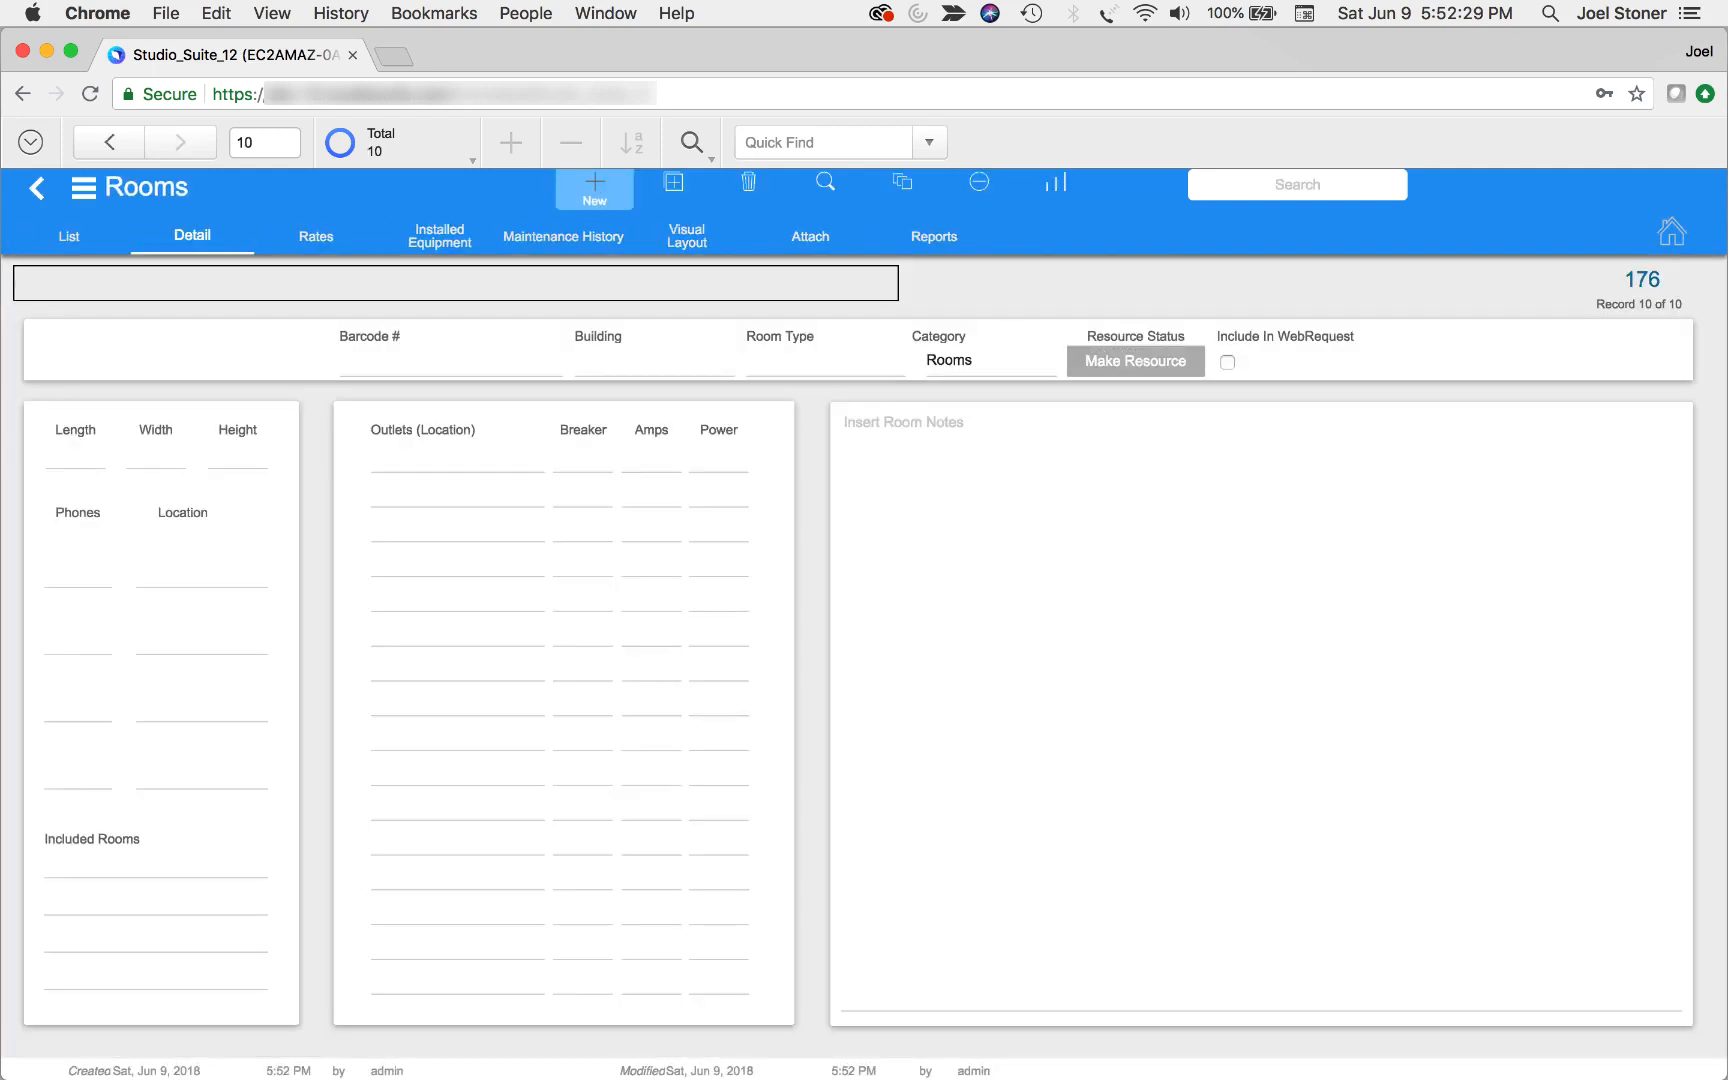
text(My Room)
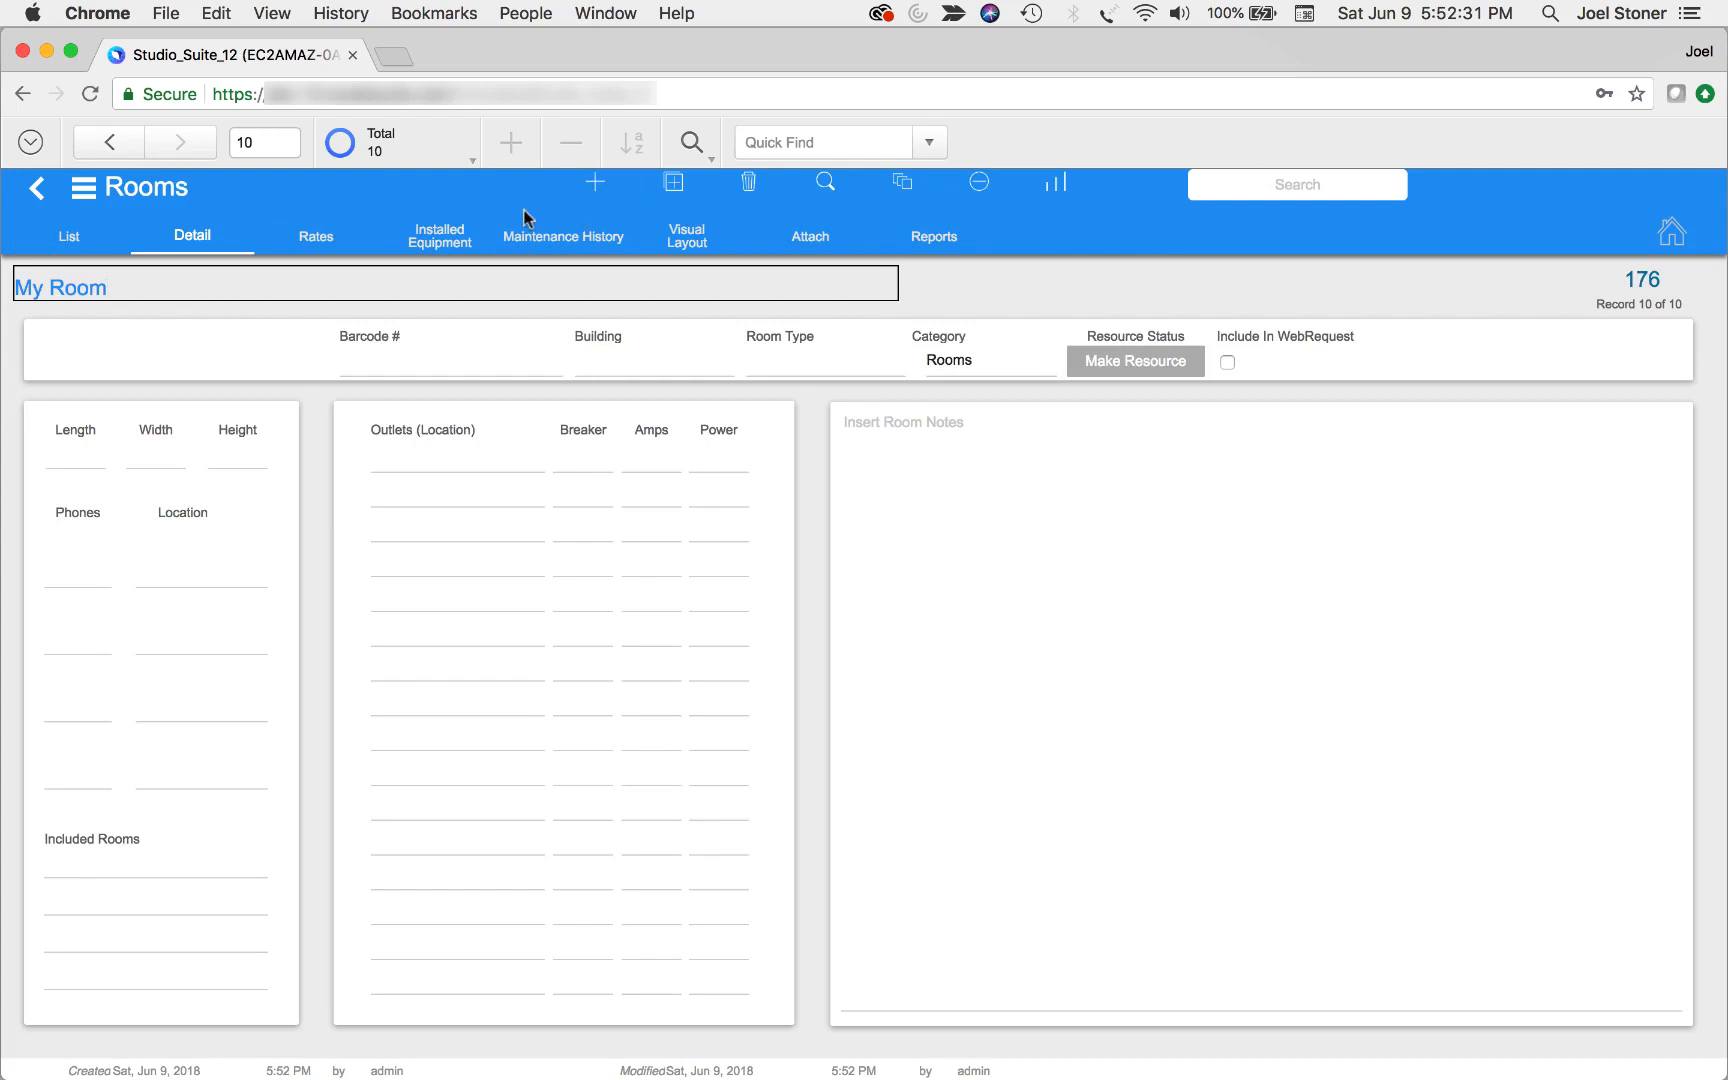
Open My Room's rates and make the room a resource
click(334, 240)
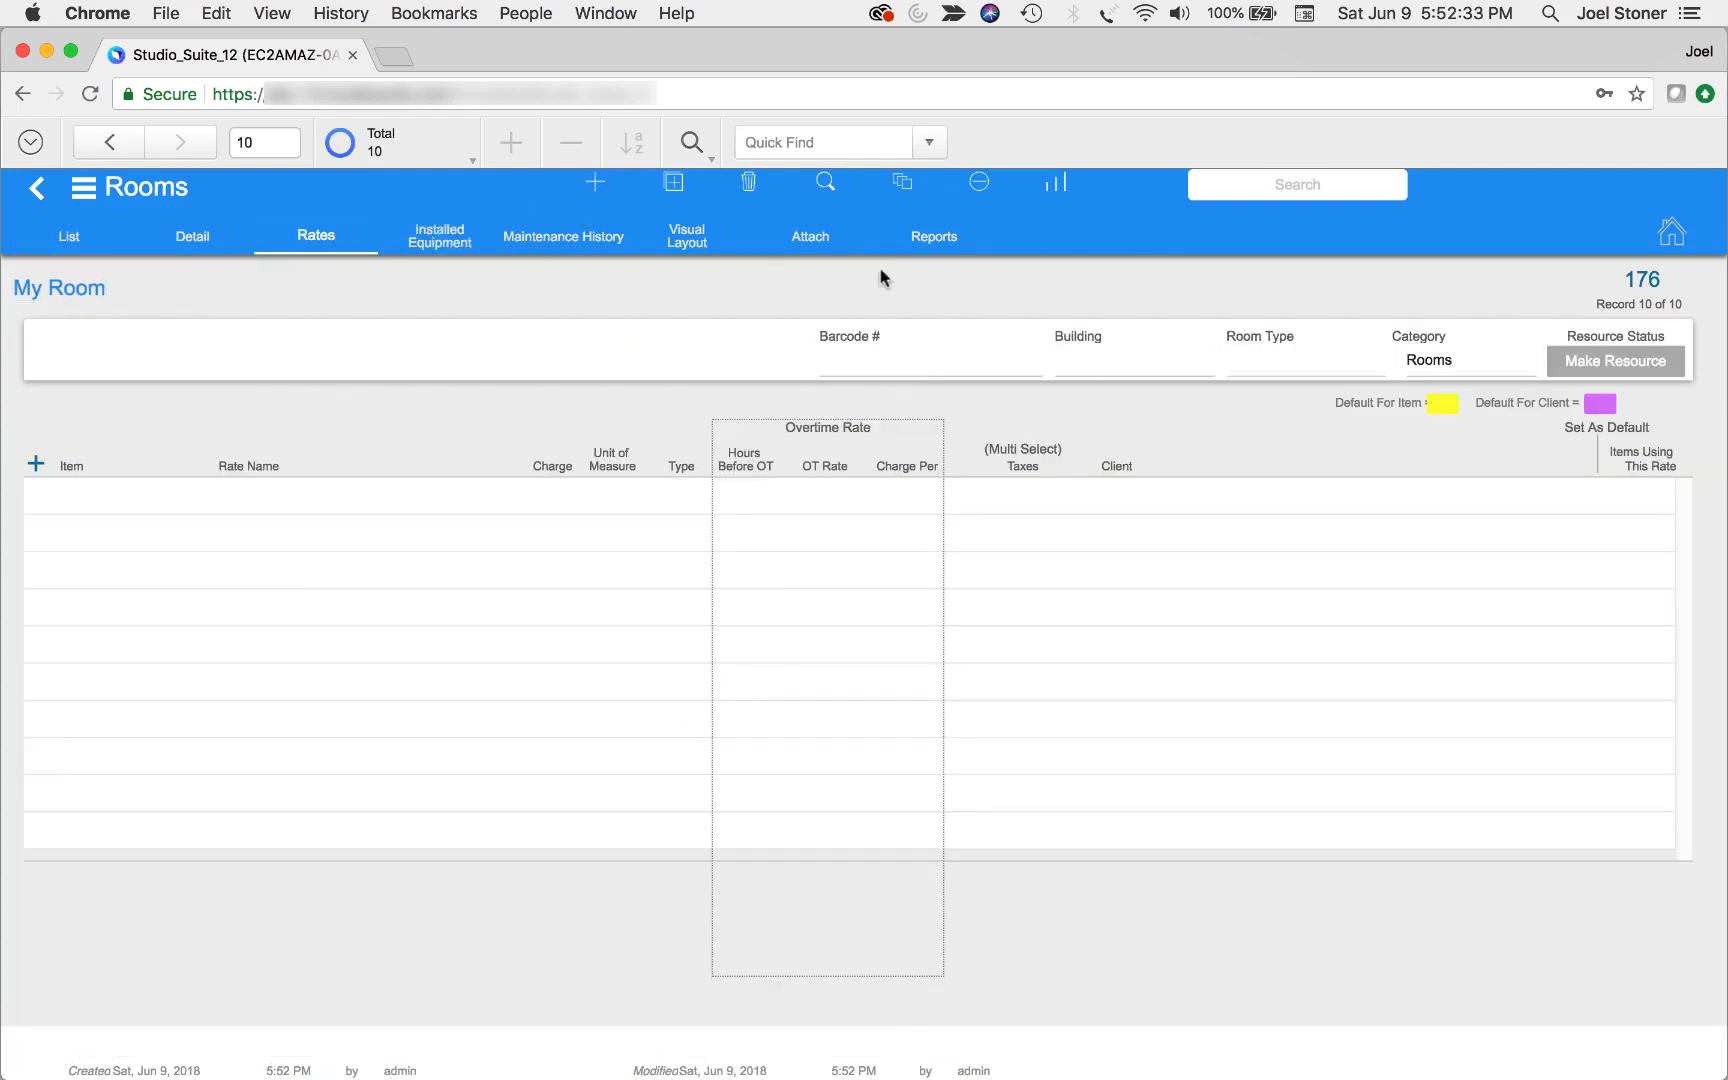
click(1589, 361)
click(1085, 666)
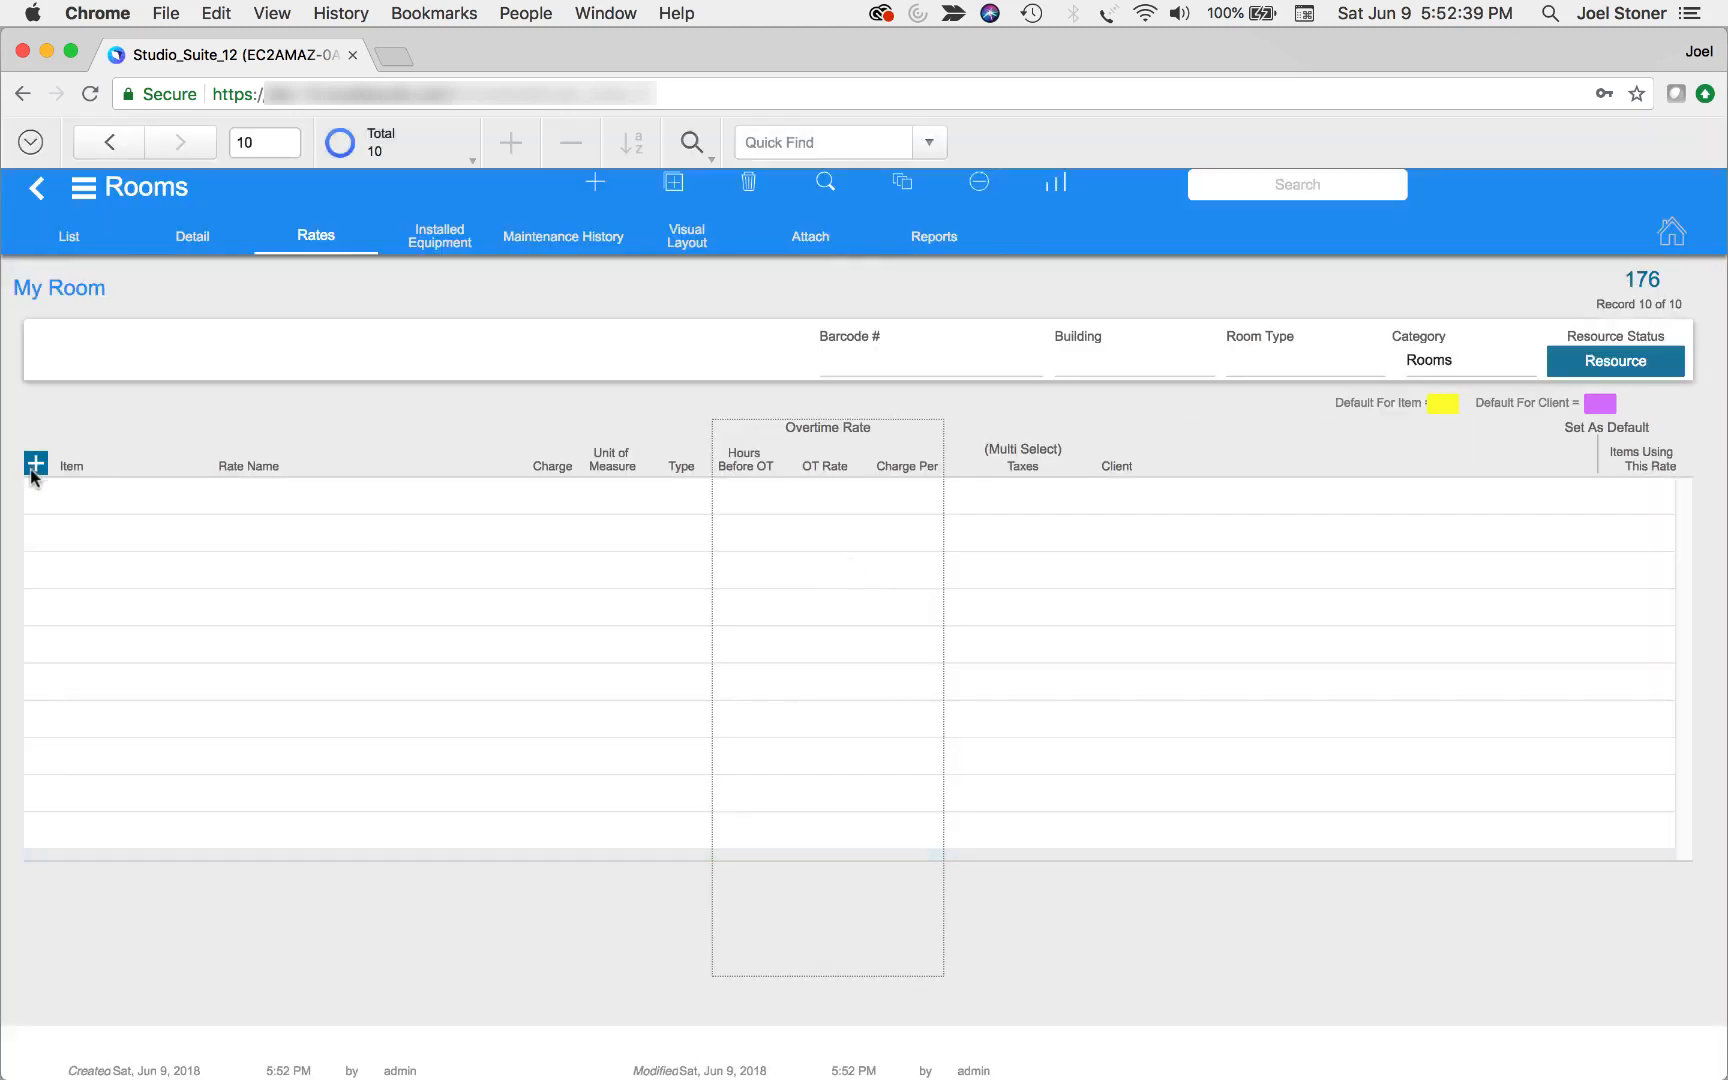
Set up a new regular rate named My Room Hourly with a charge of 150 and an expense of 12 per hour
click(35, 464)
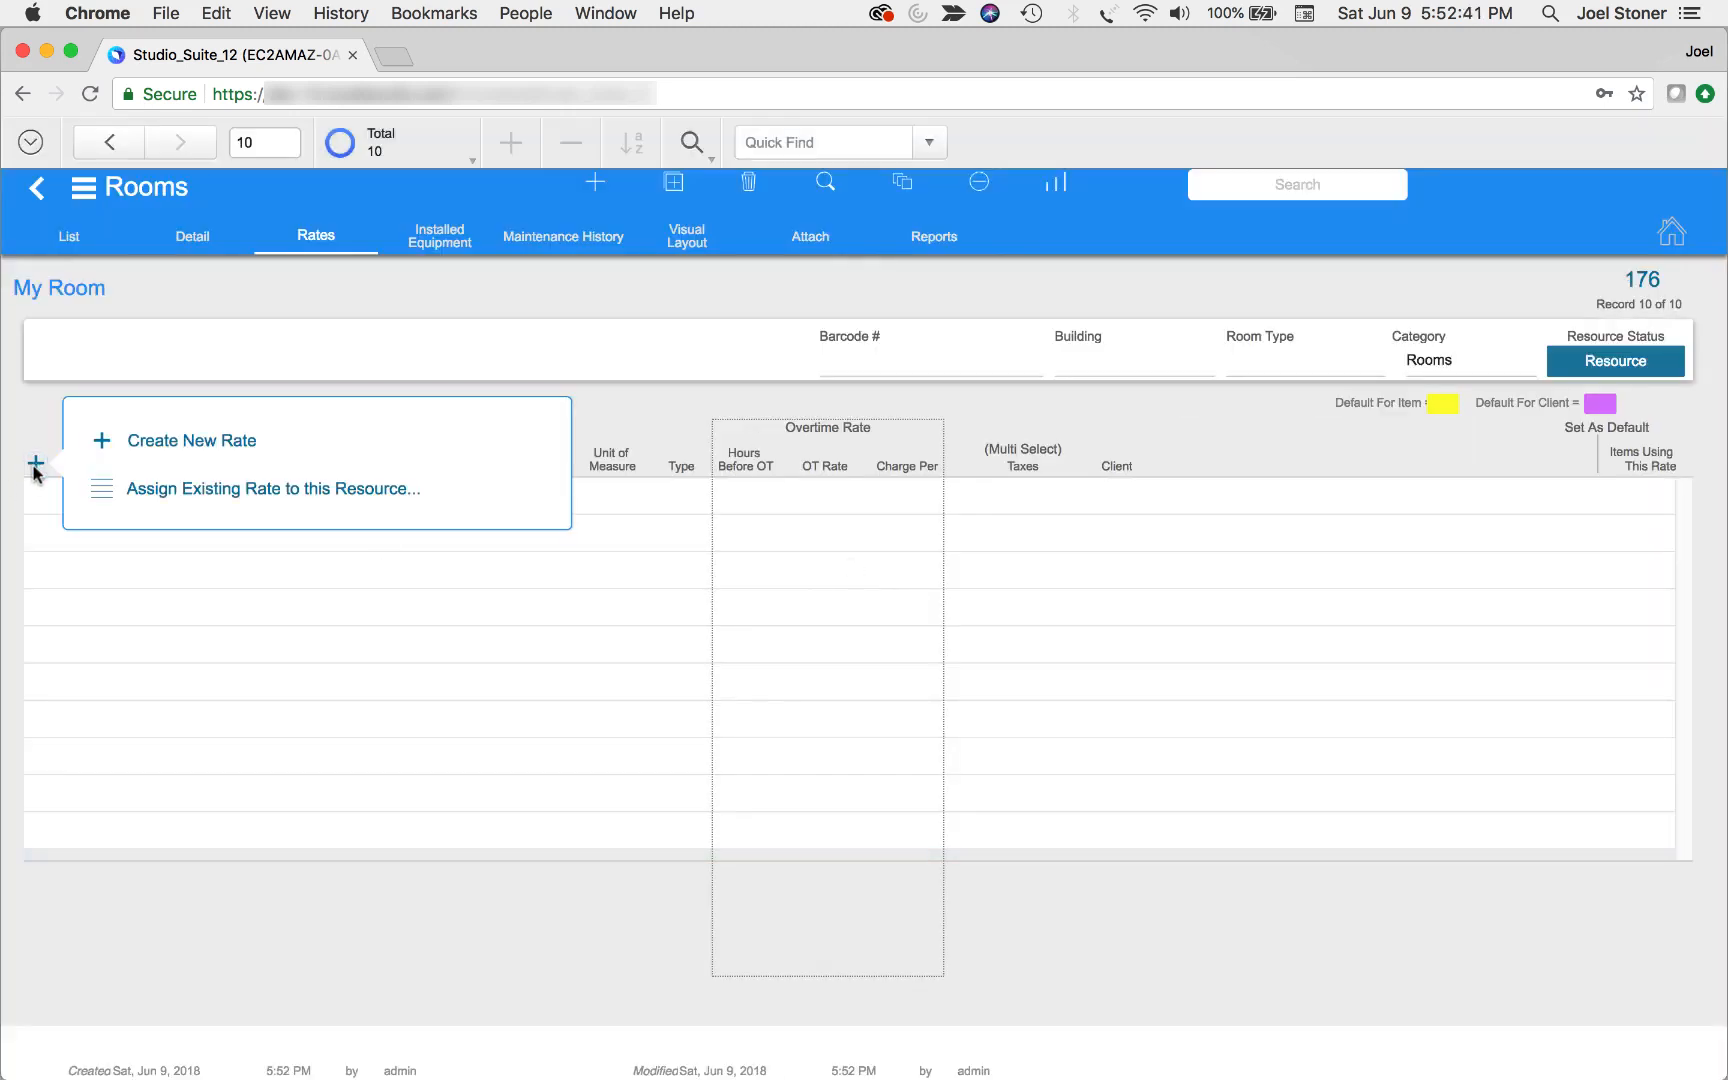
click(159, 451)
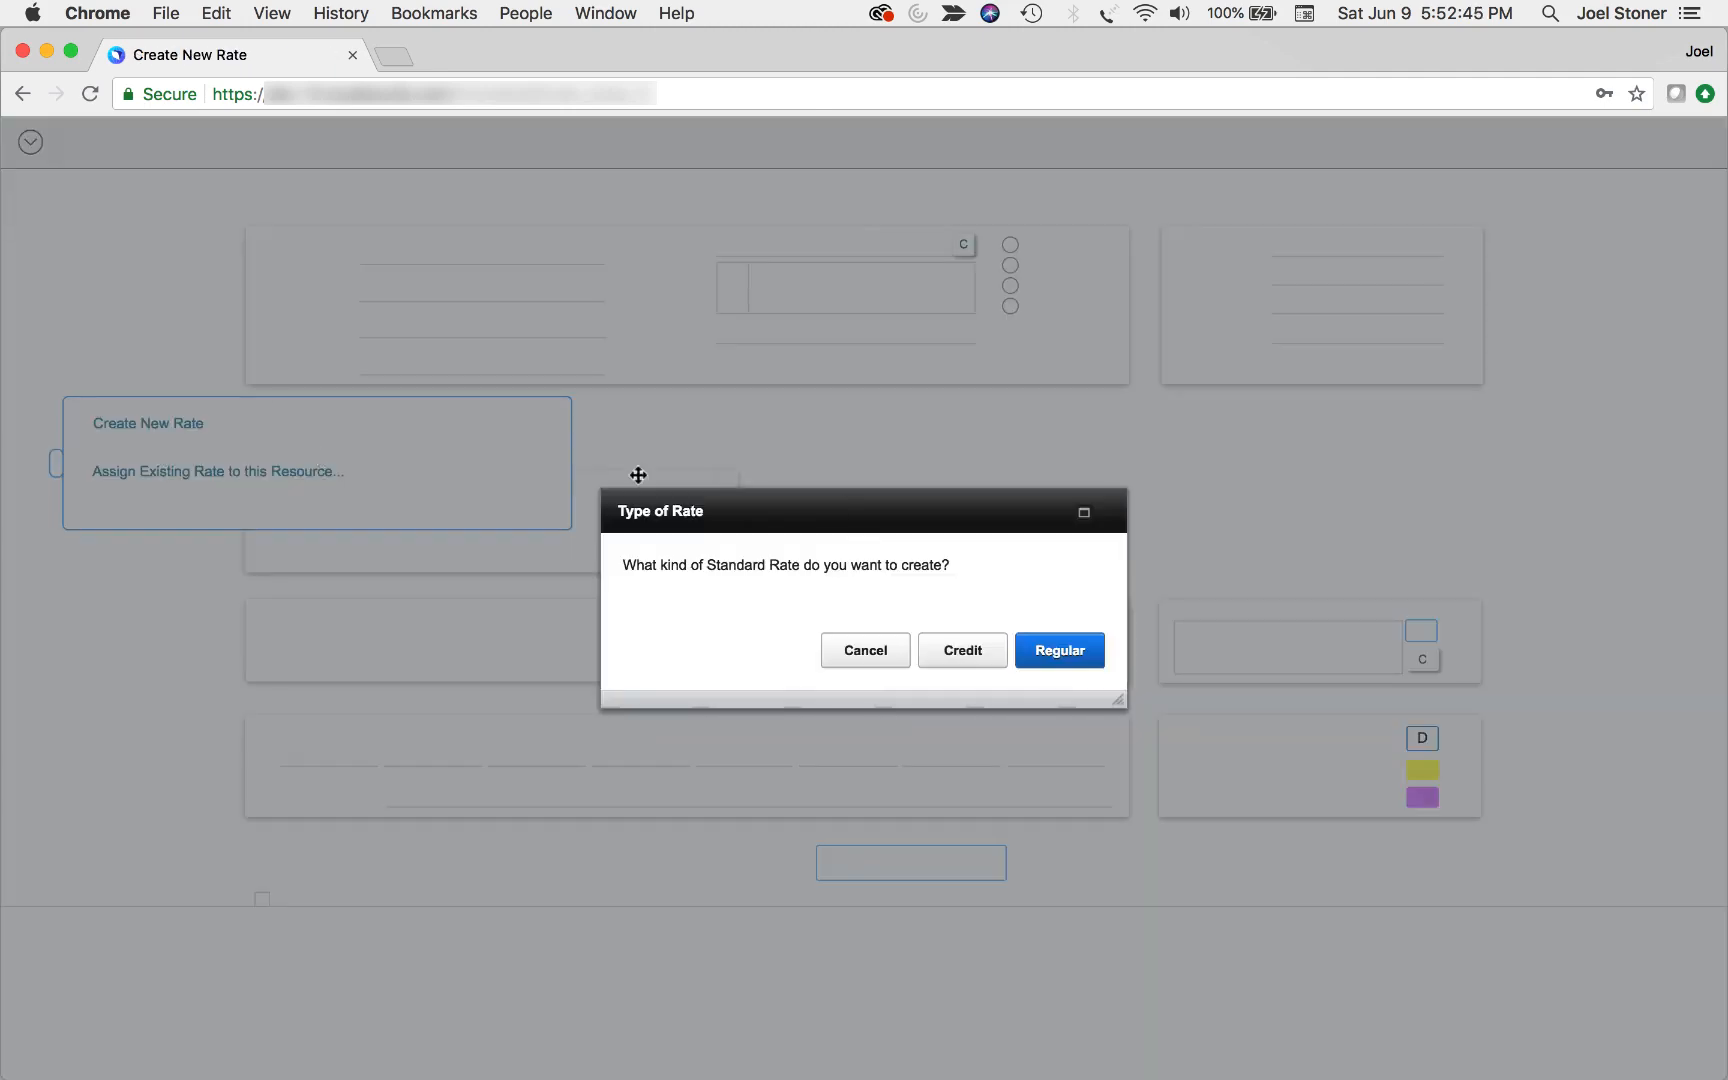
click(1043, 646)
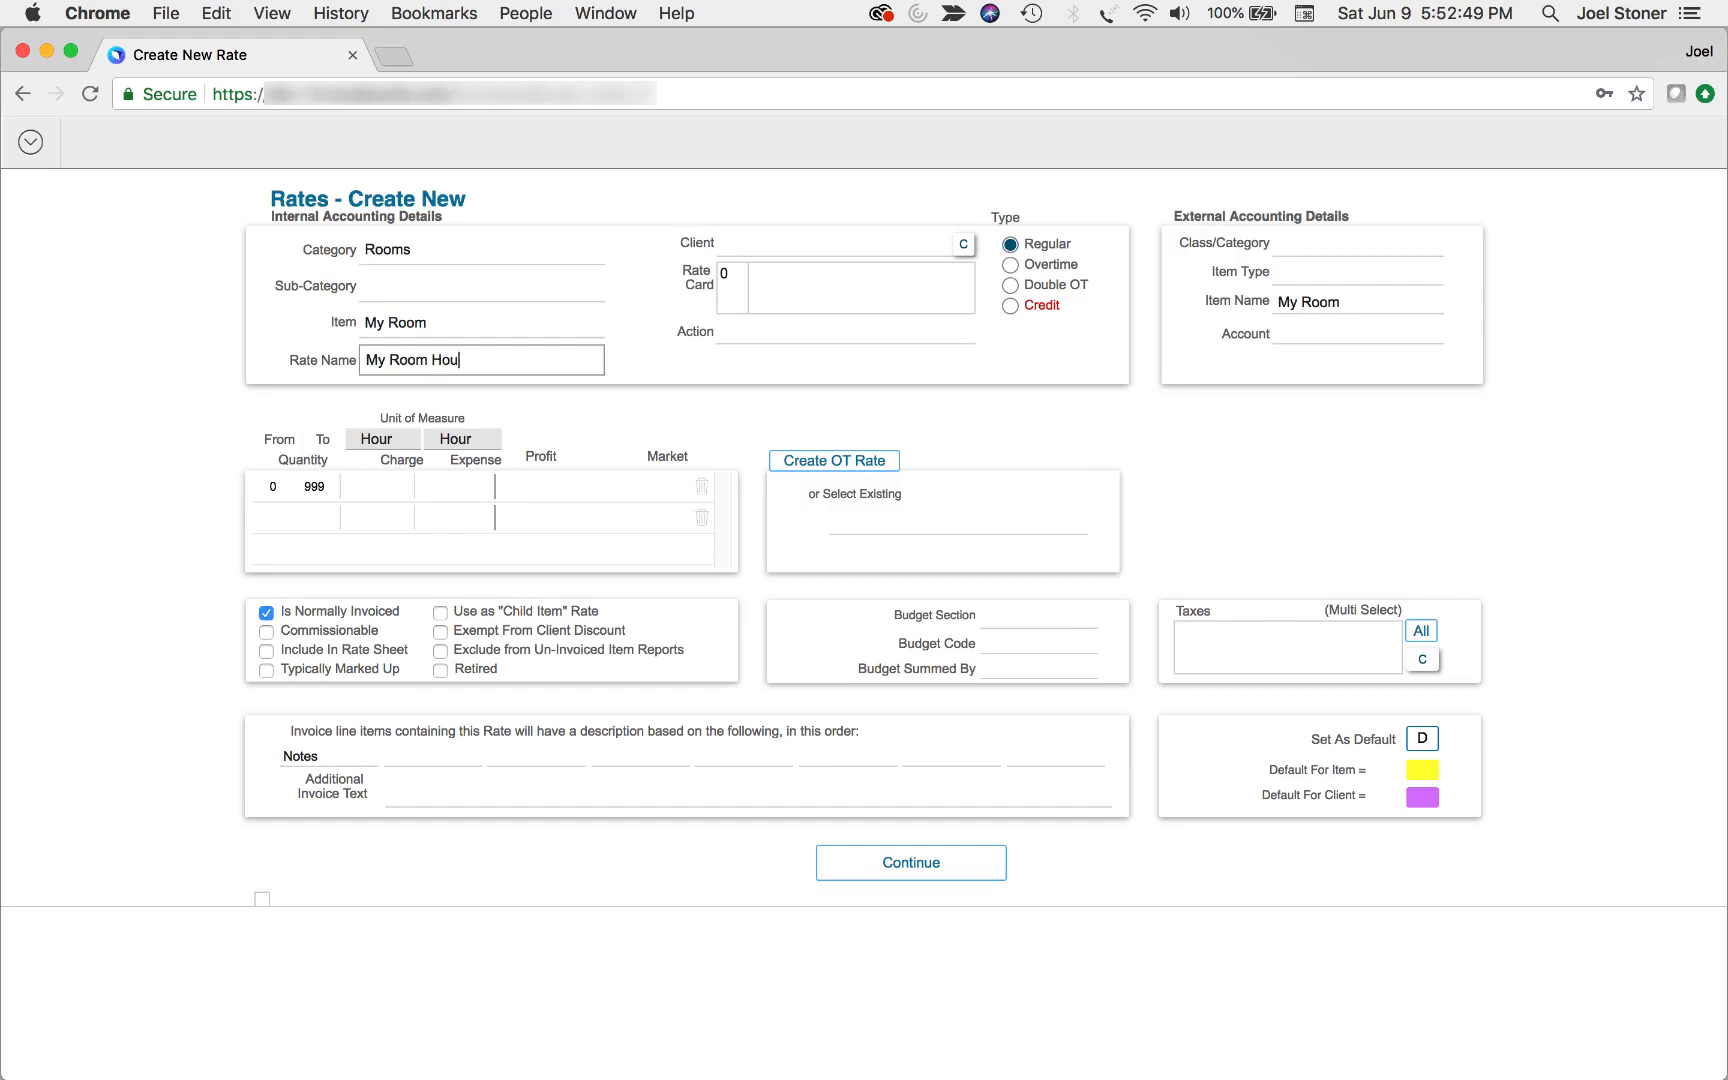
click(399, 486)
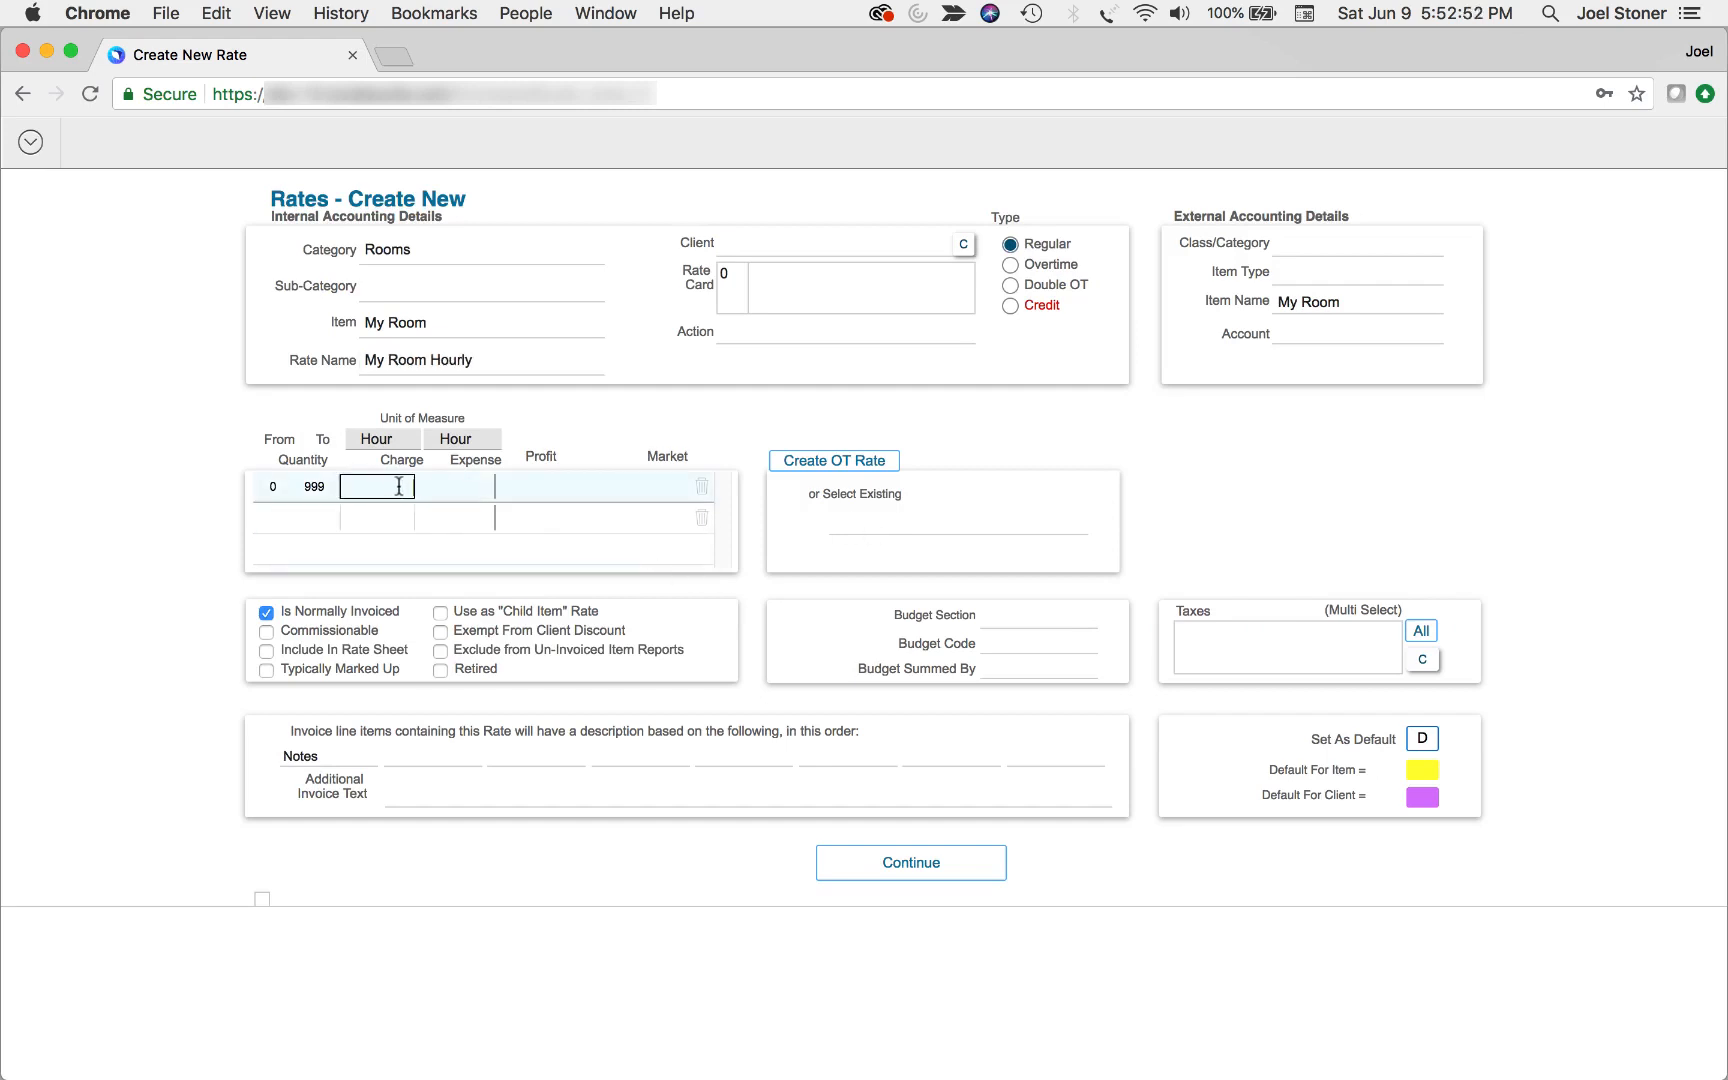
click(473, 490)
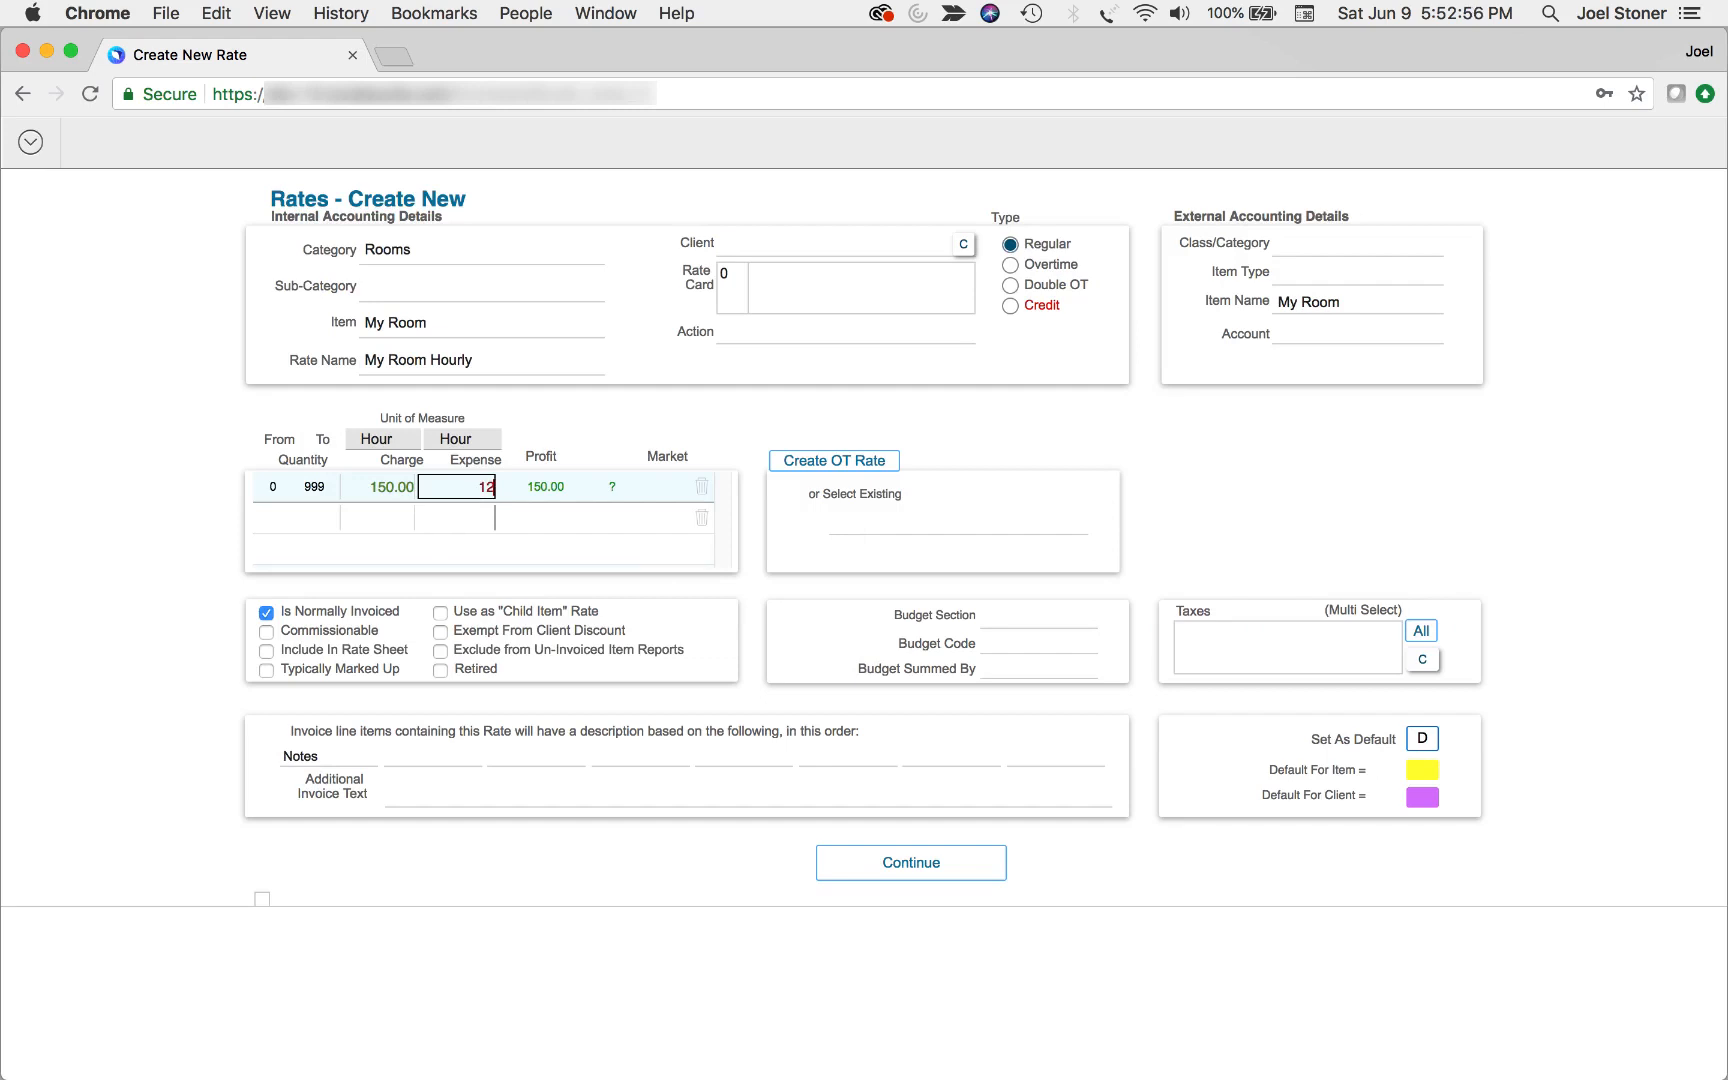
click(576, 421)
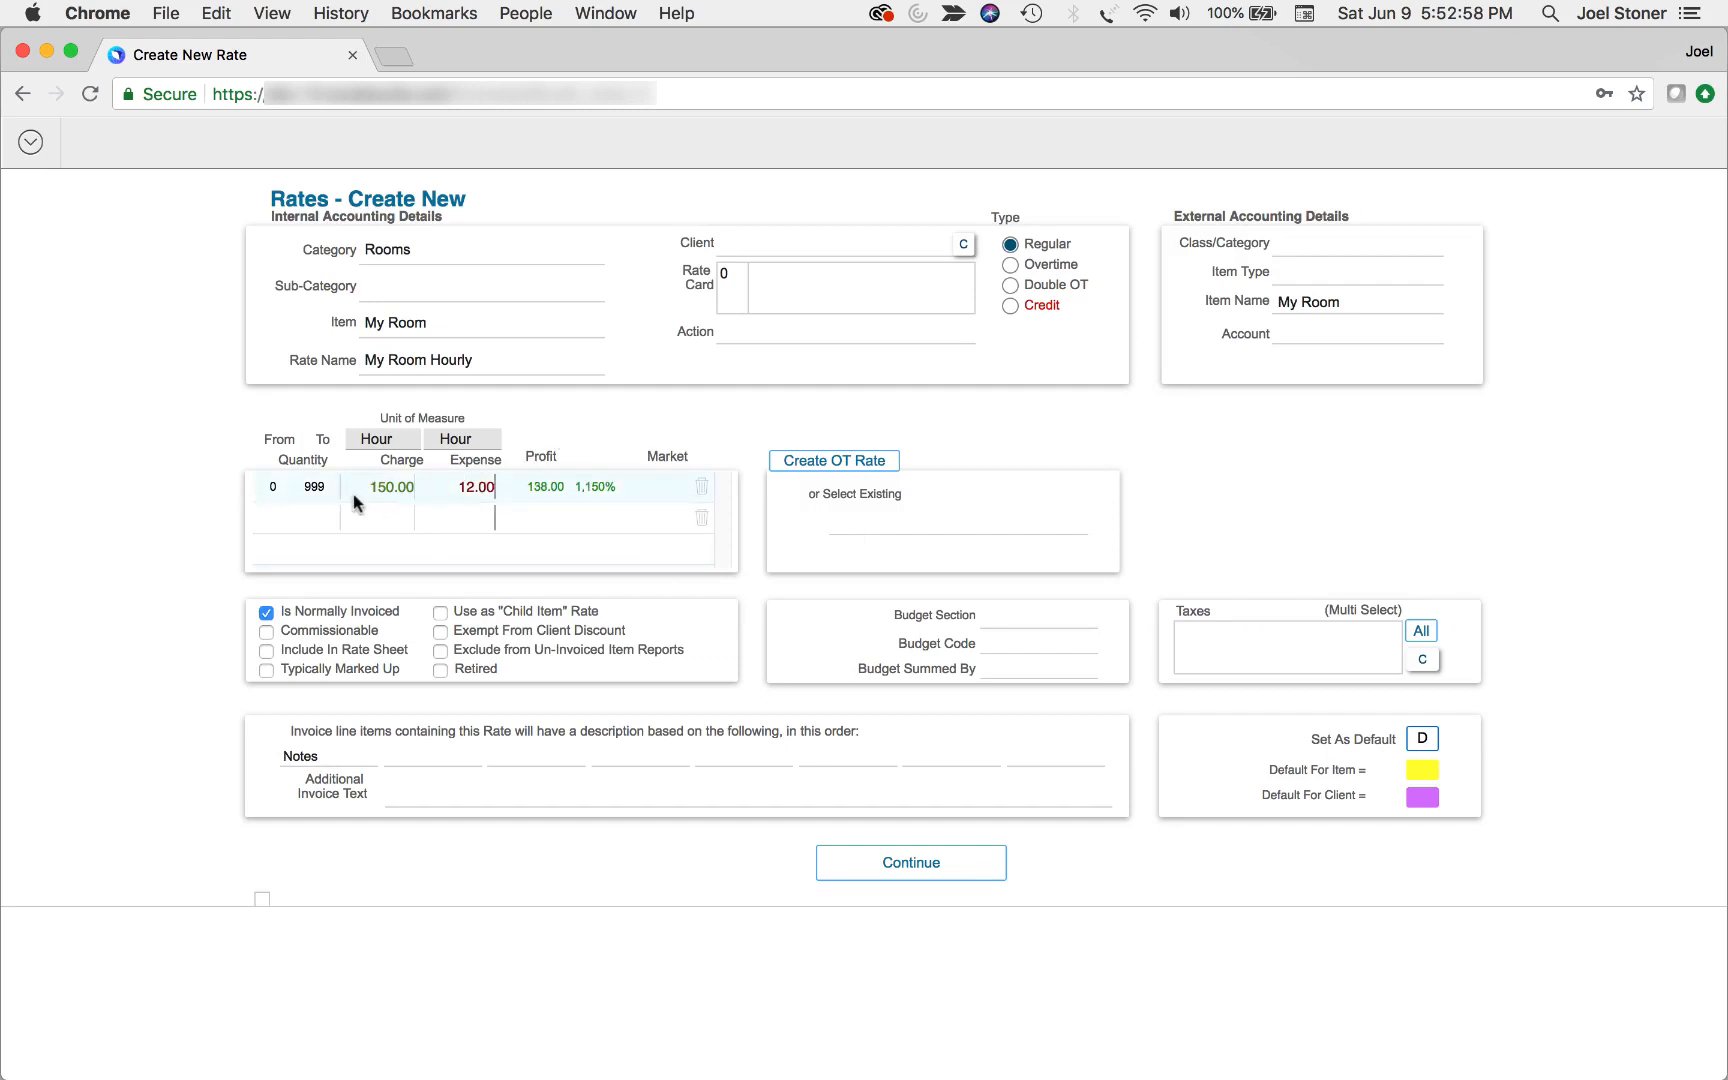
Save the My Room Hourly rate and assign the existing Editing rate of 250.00 per hour to My Room
click(893, 872)
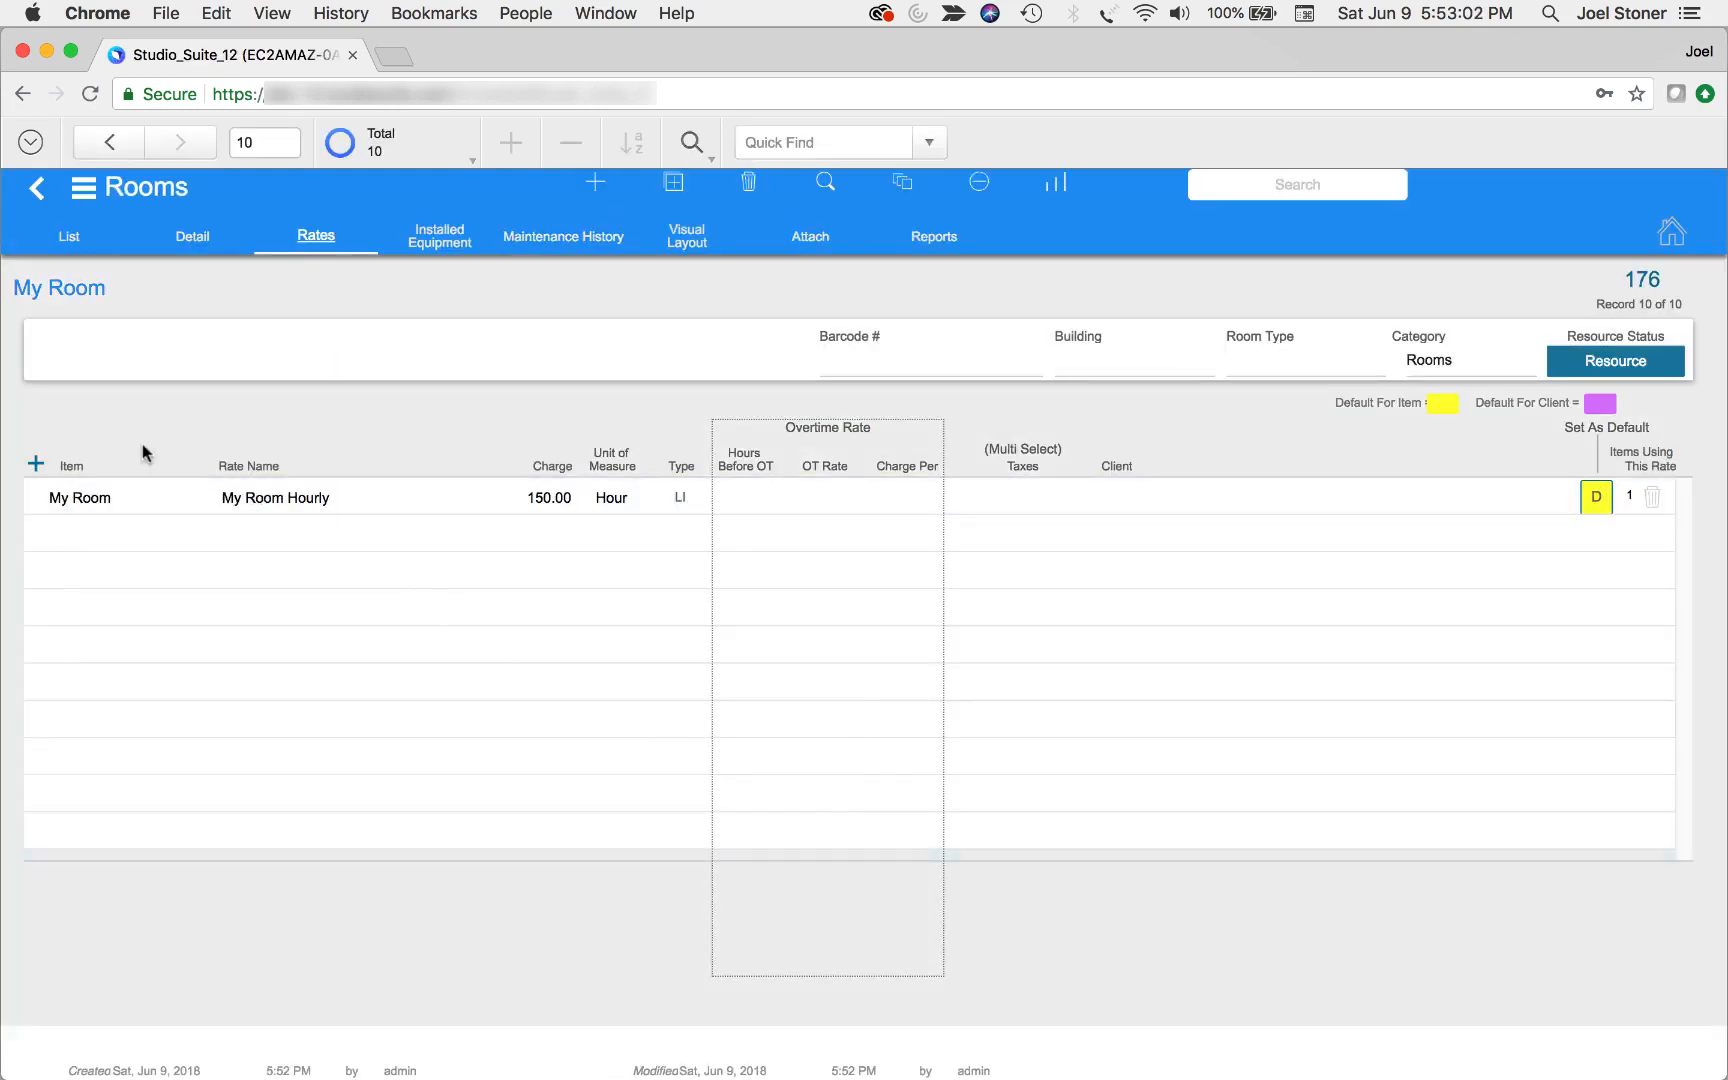
click(35, 464)
click(257, 490)
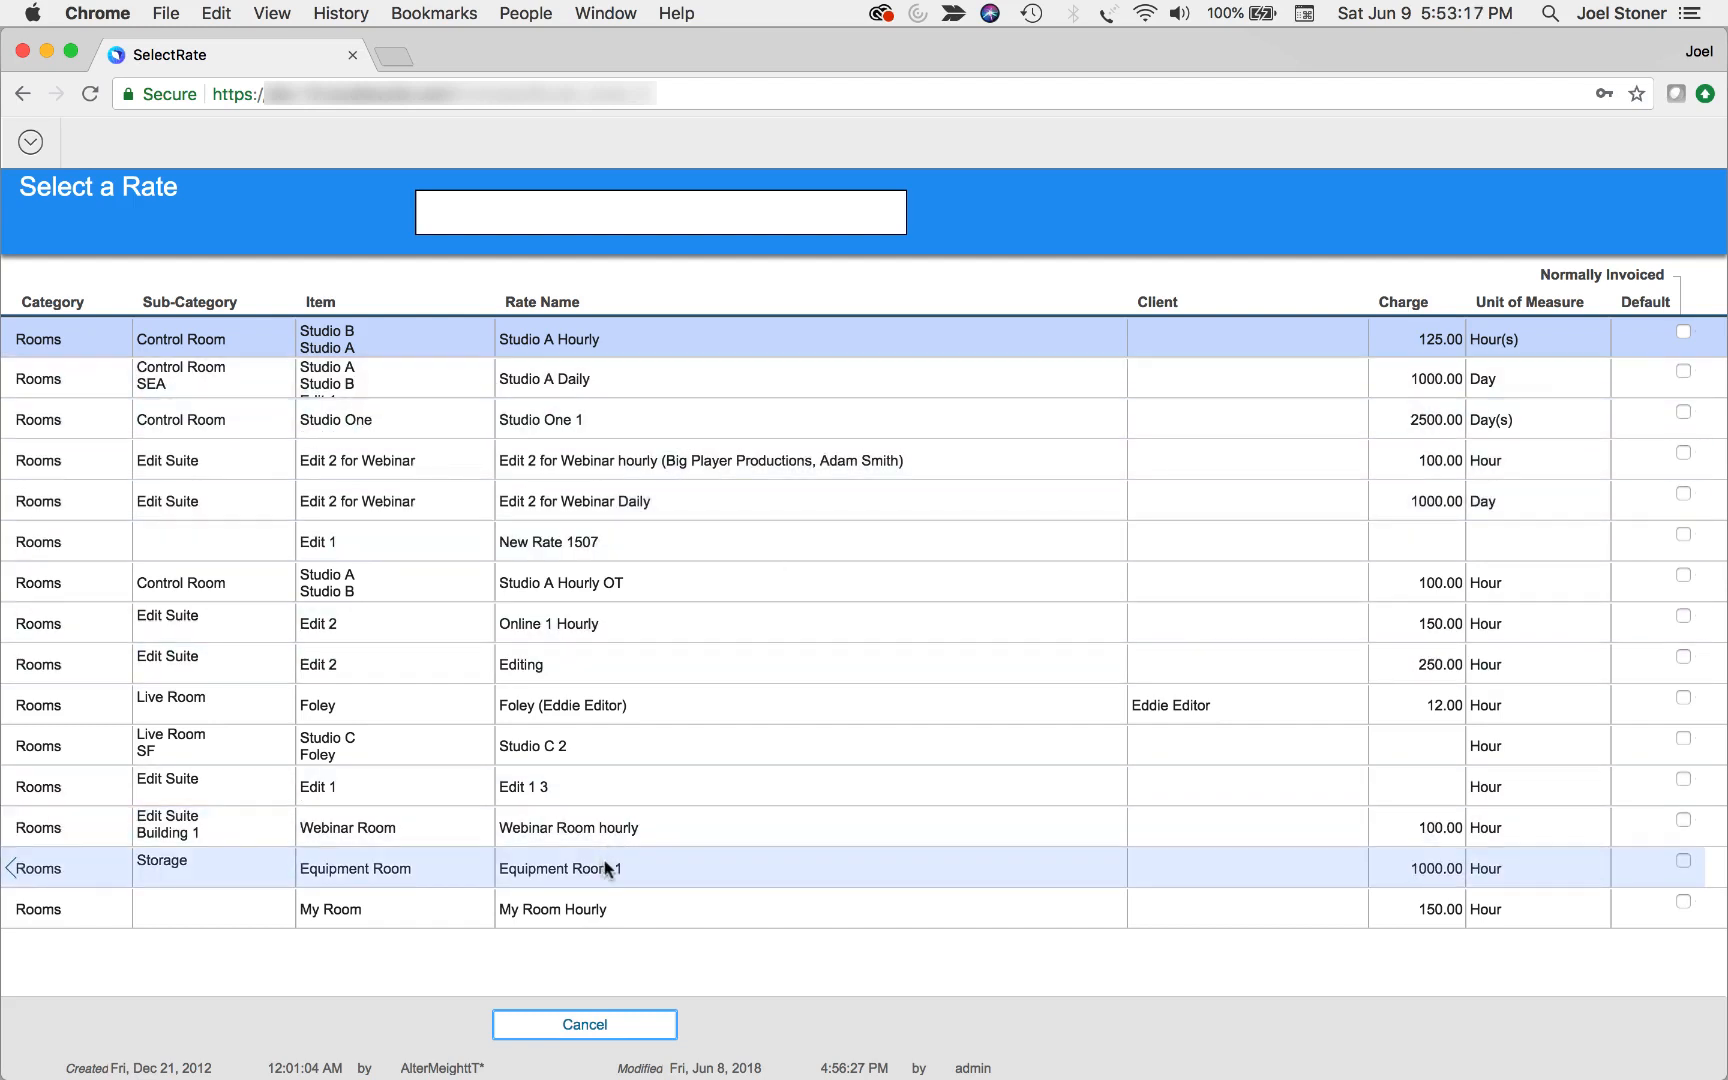
click(558, 668)
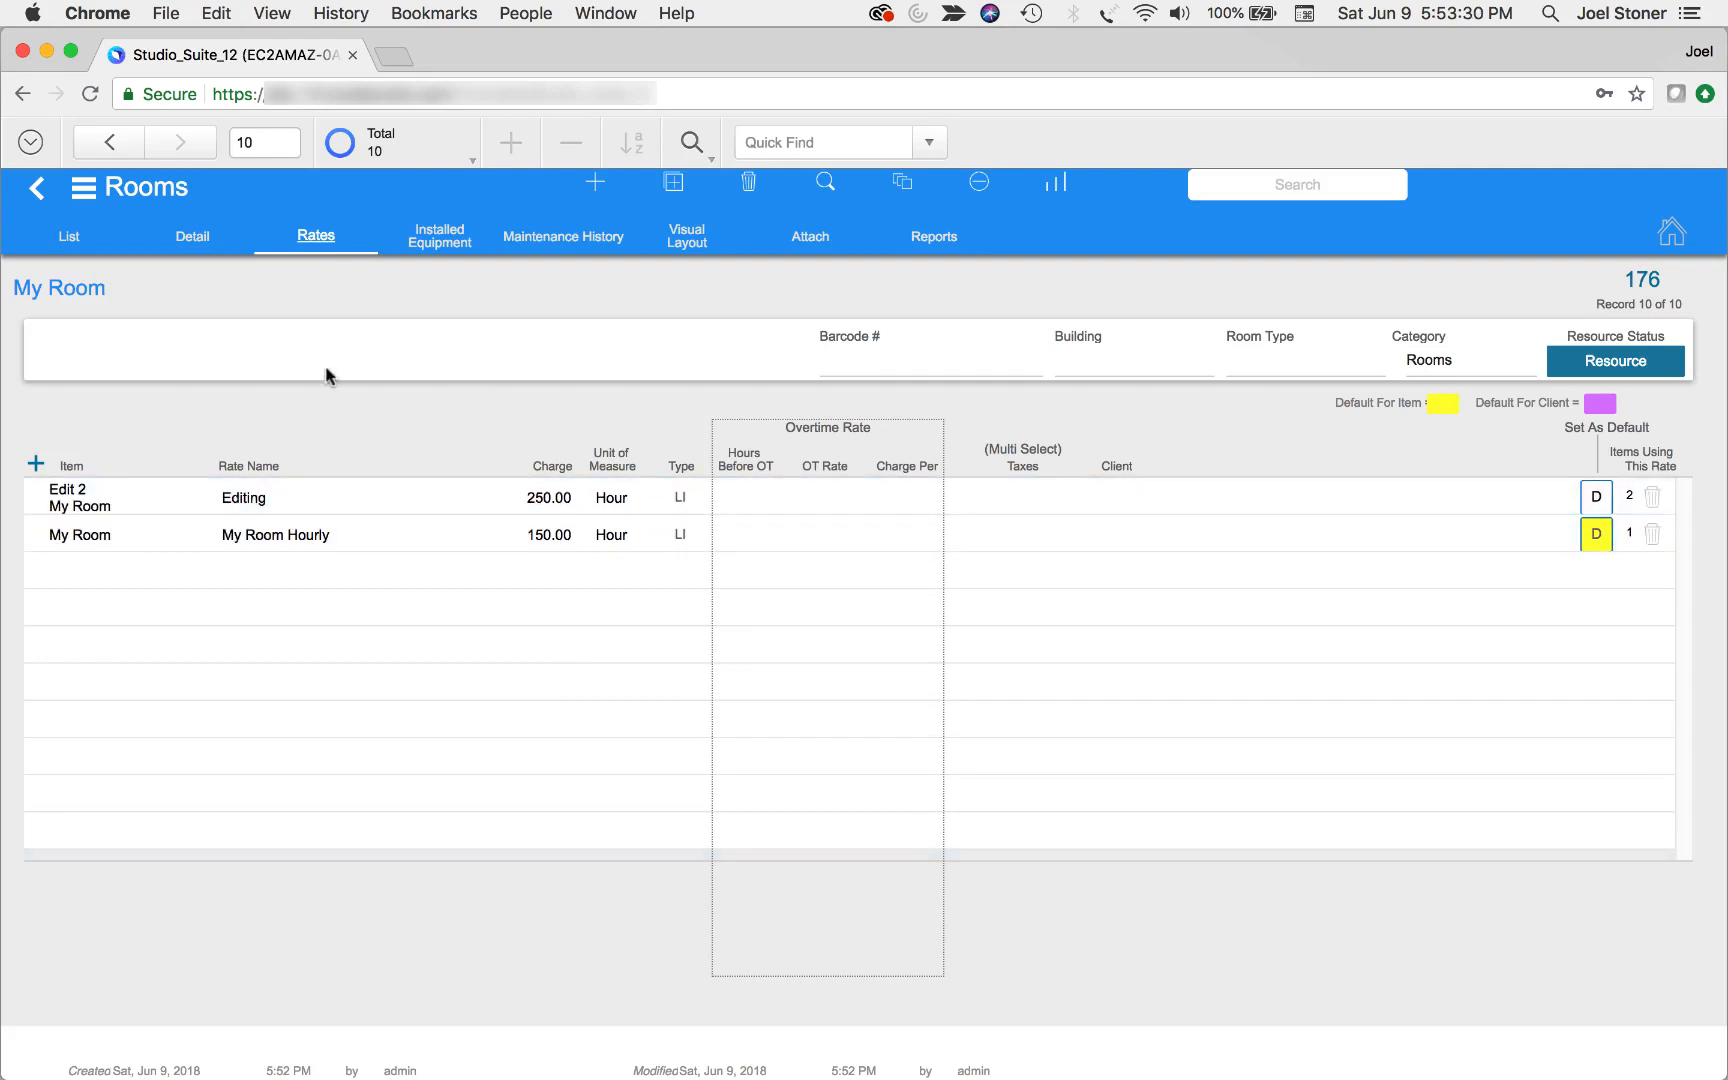
Switch to the Equipment module and create an item with manufacturer Nikon, model D850 and description DSLR Camera
click(143, 189)
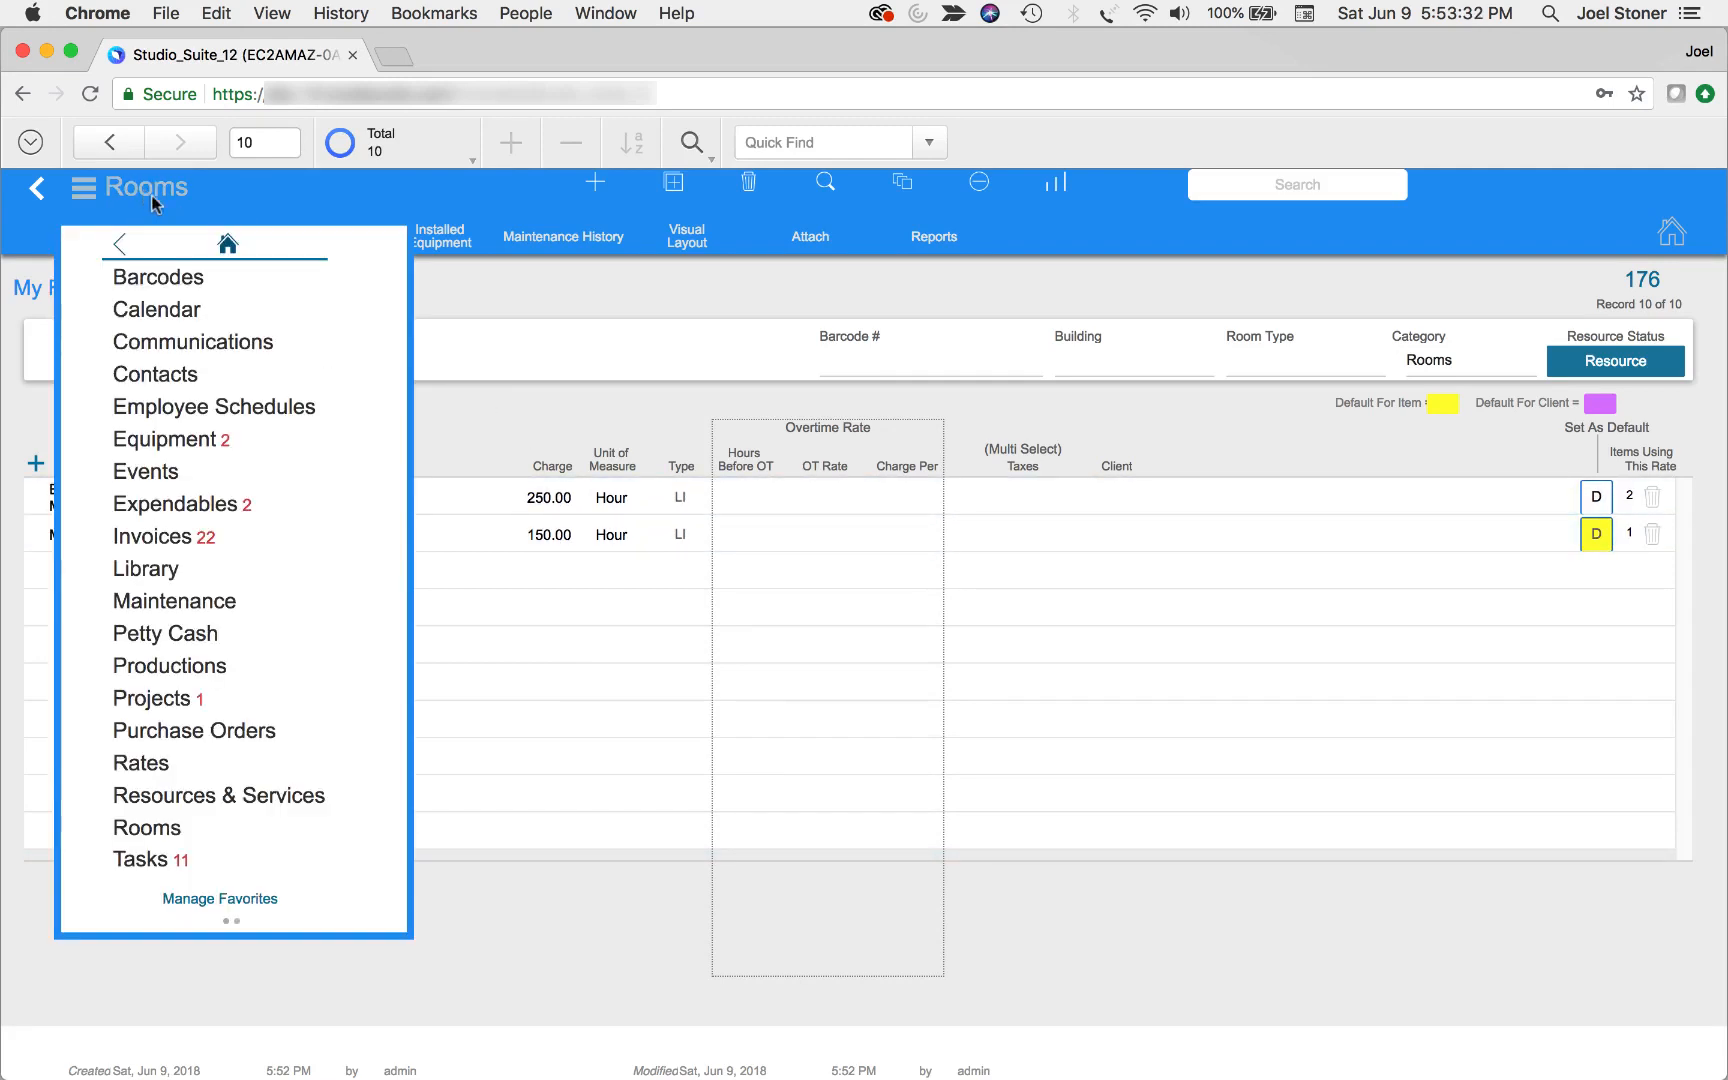
click(193, 436)
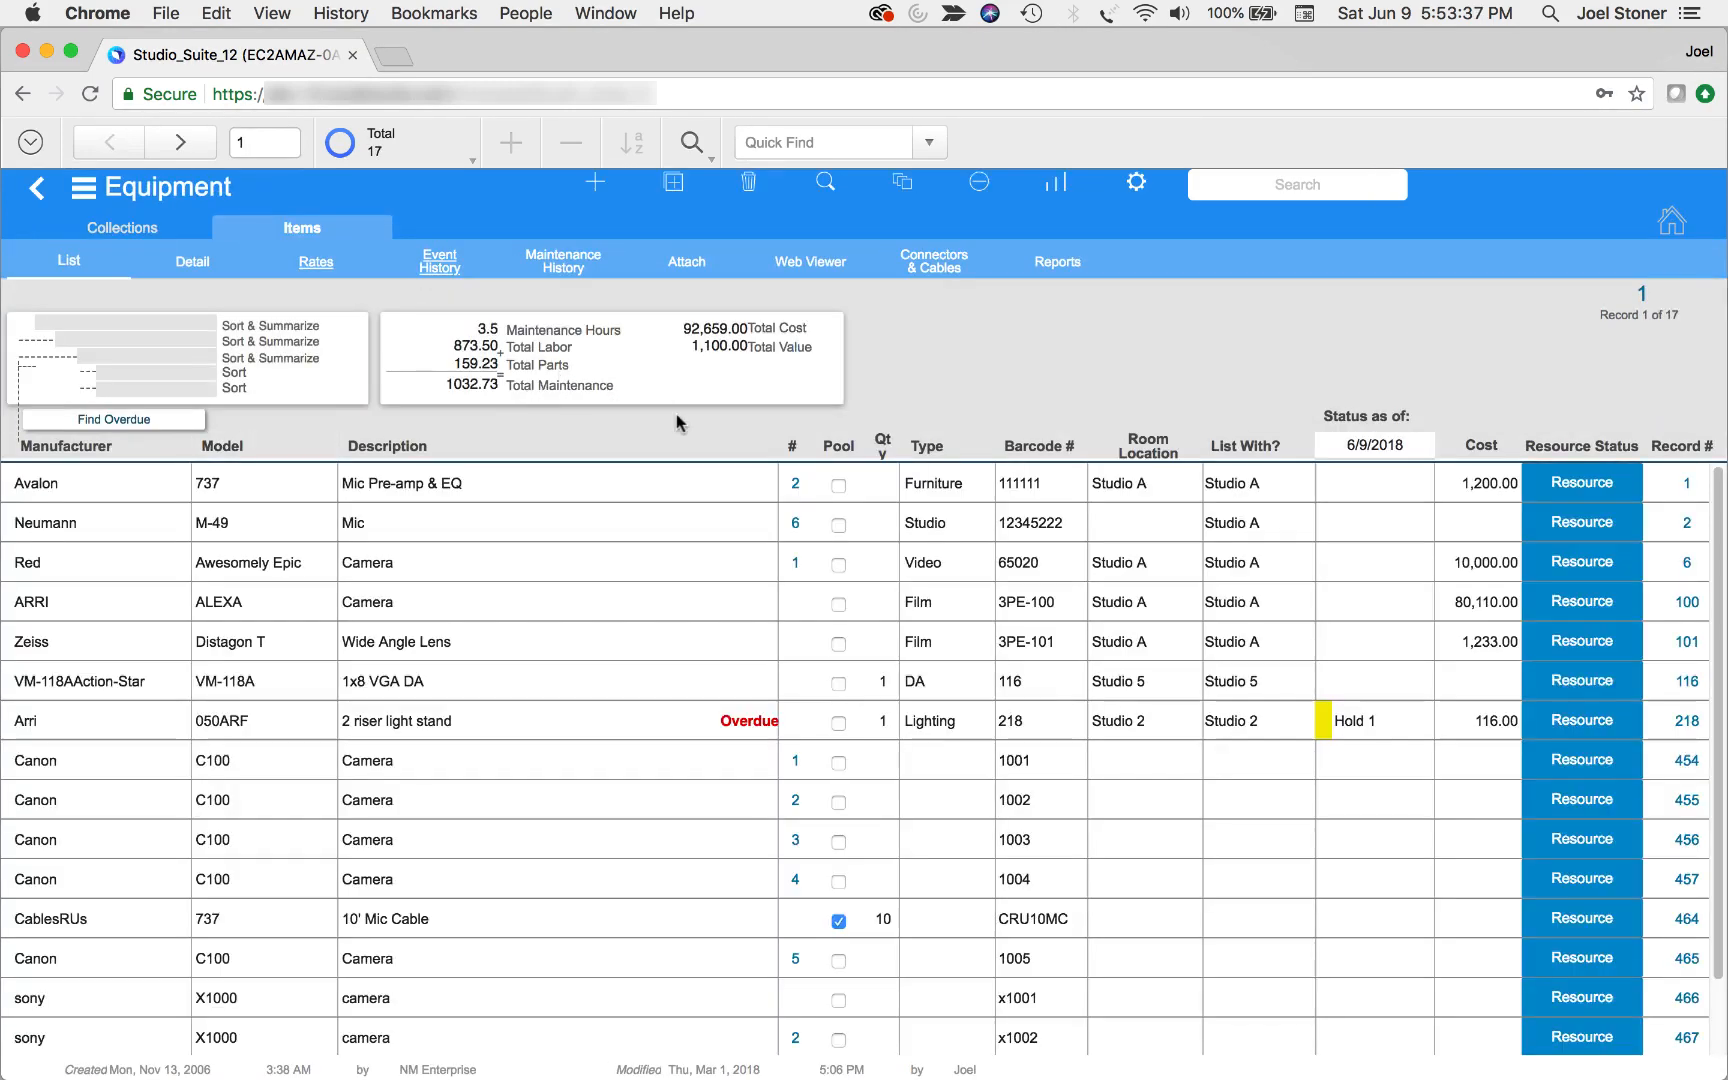
click(595, 181)
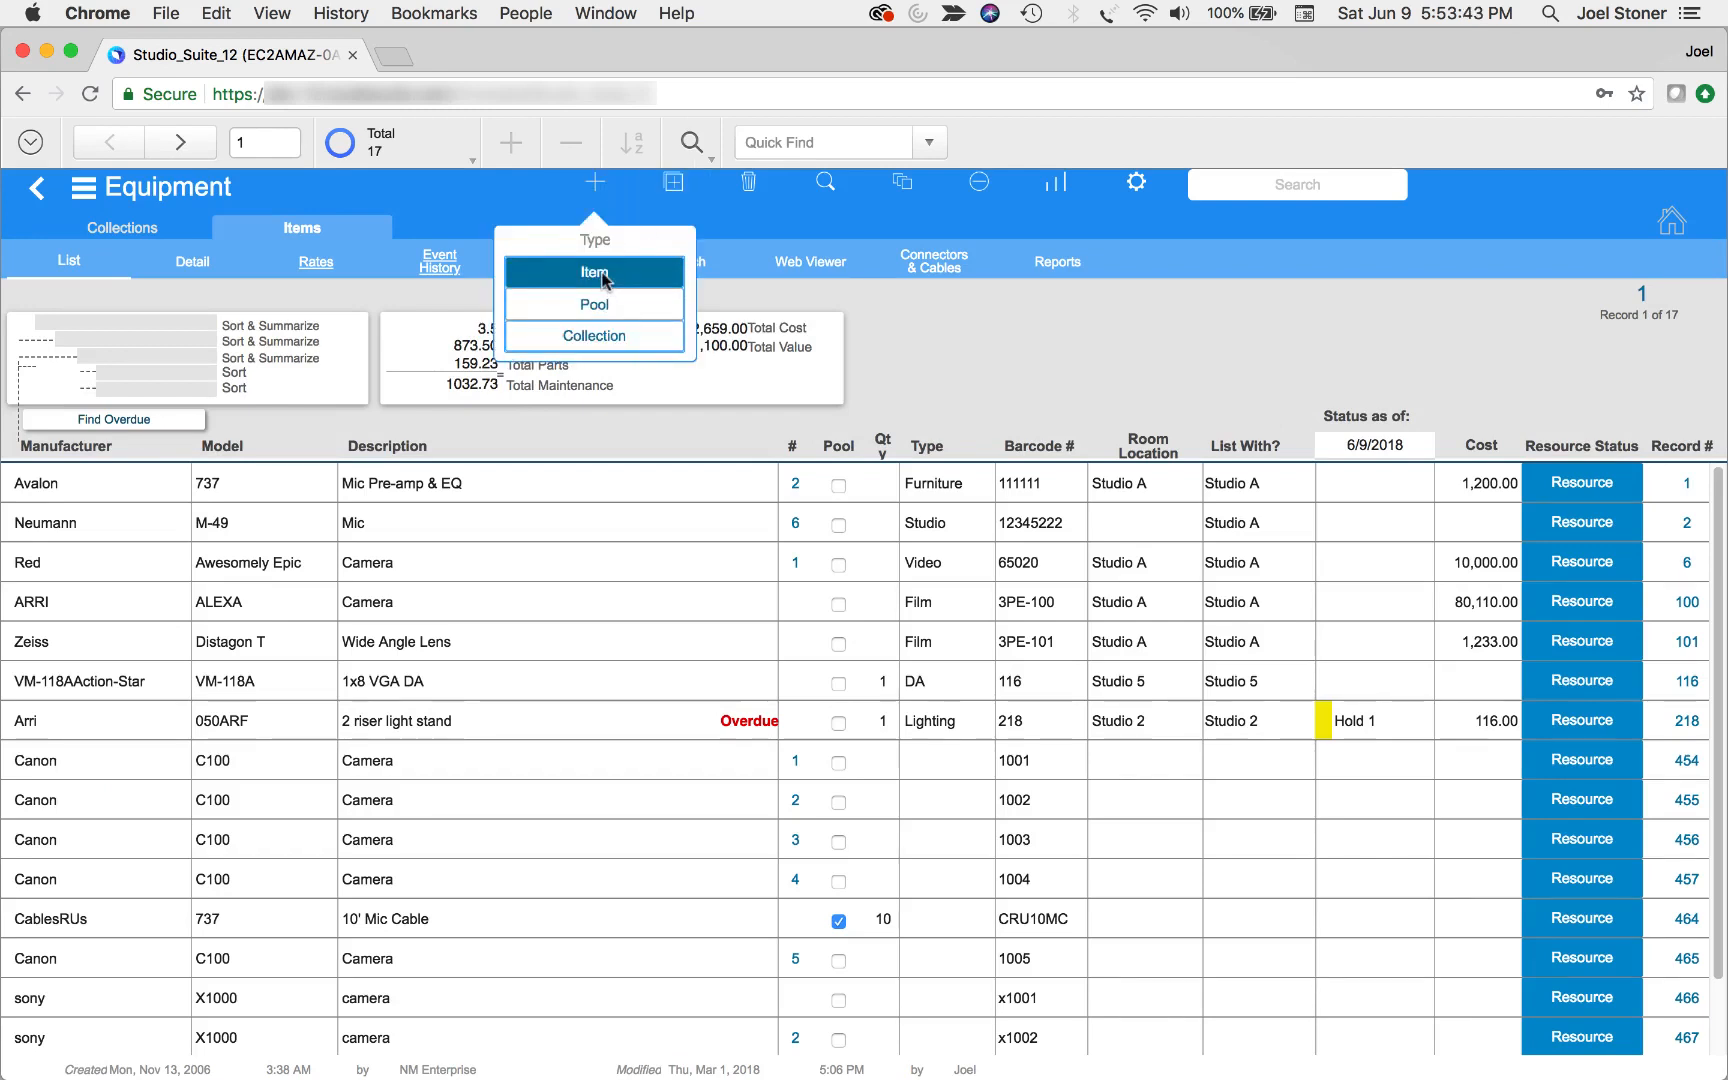
click(602, 272)
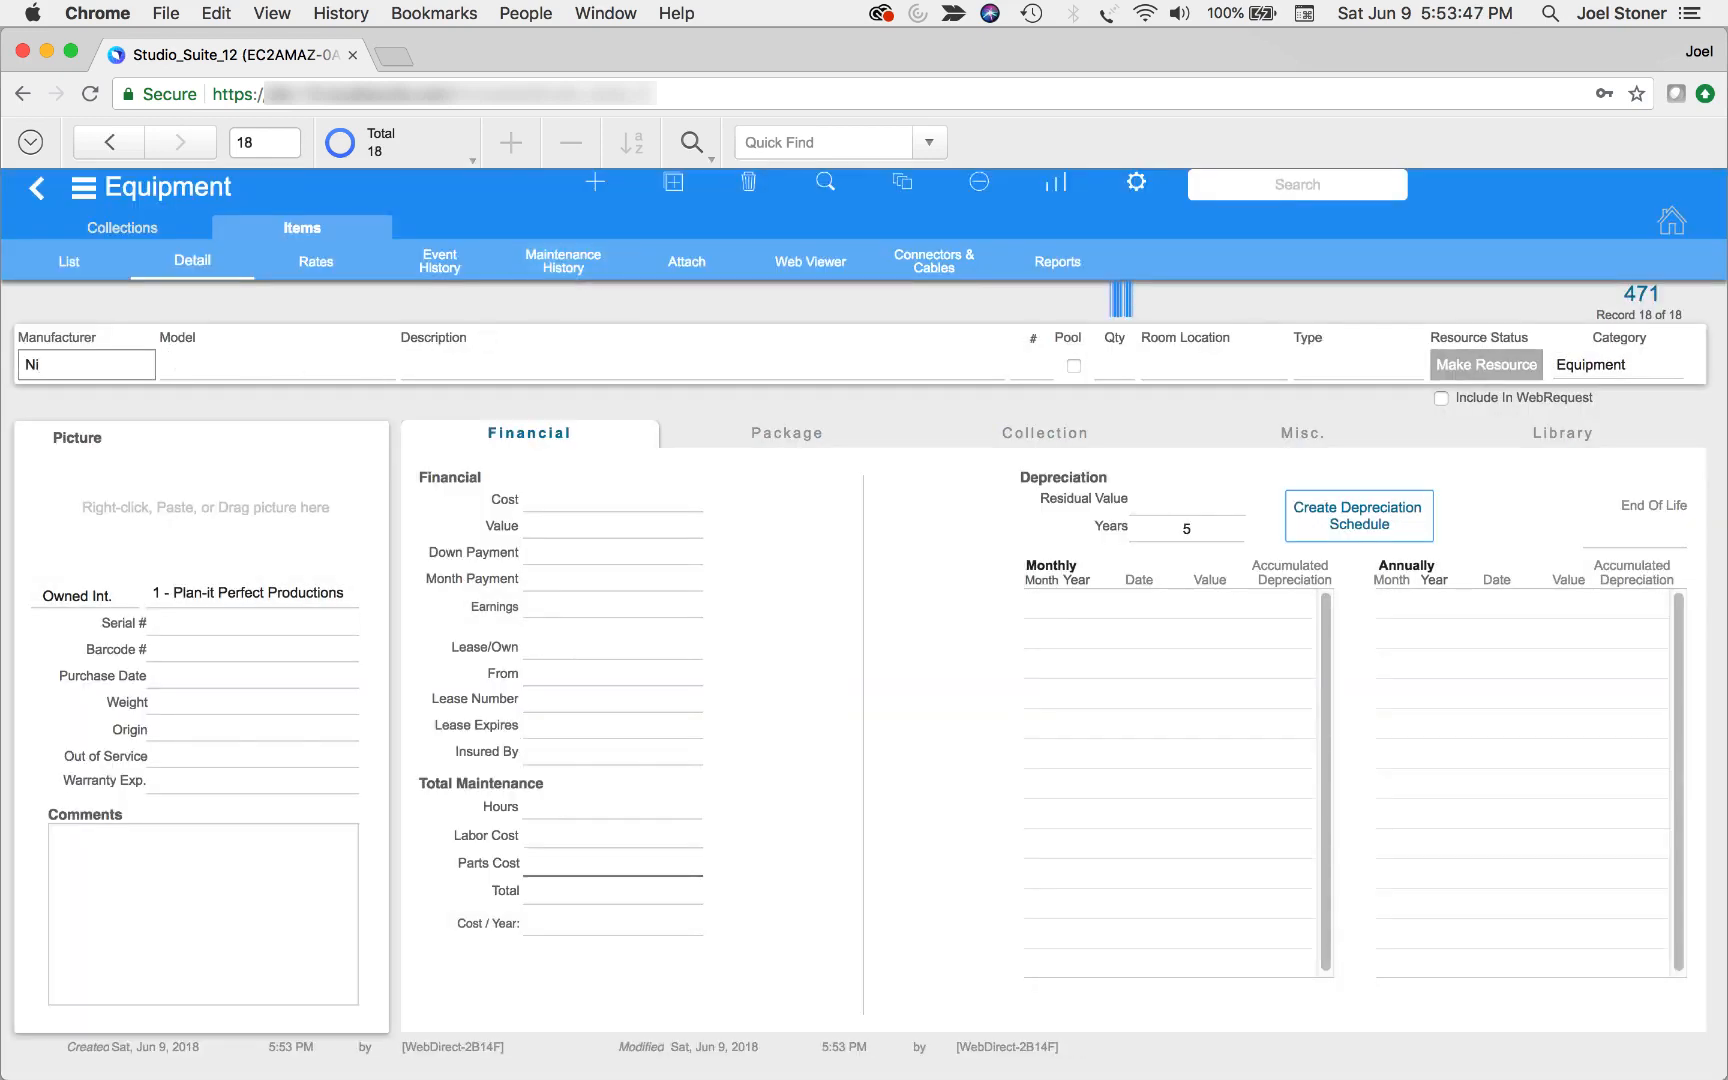
key(Tab)
text(D850)
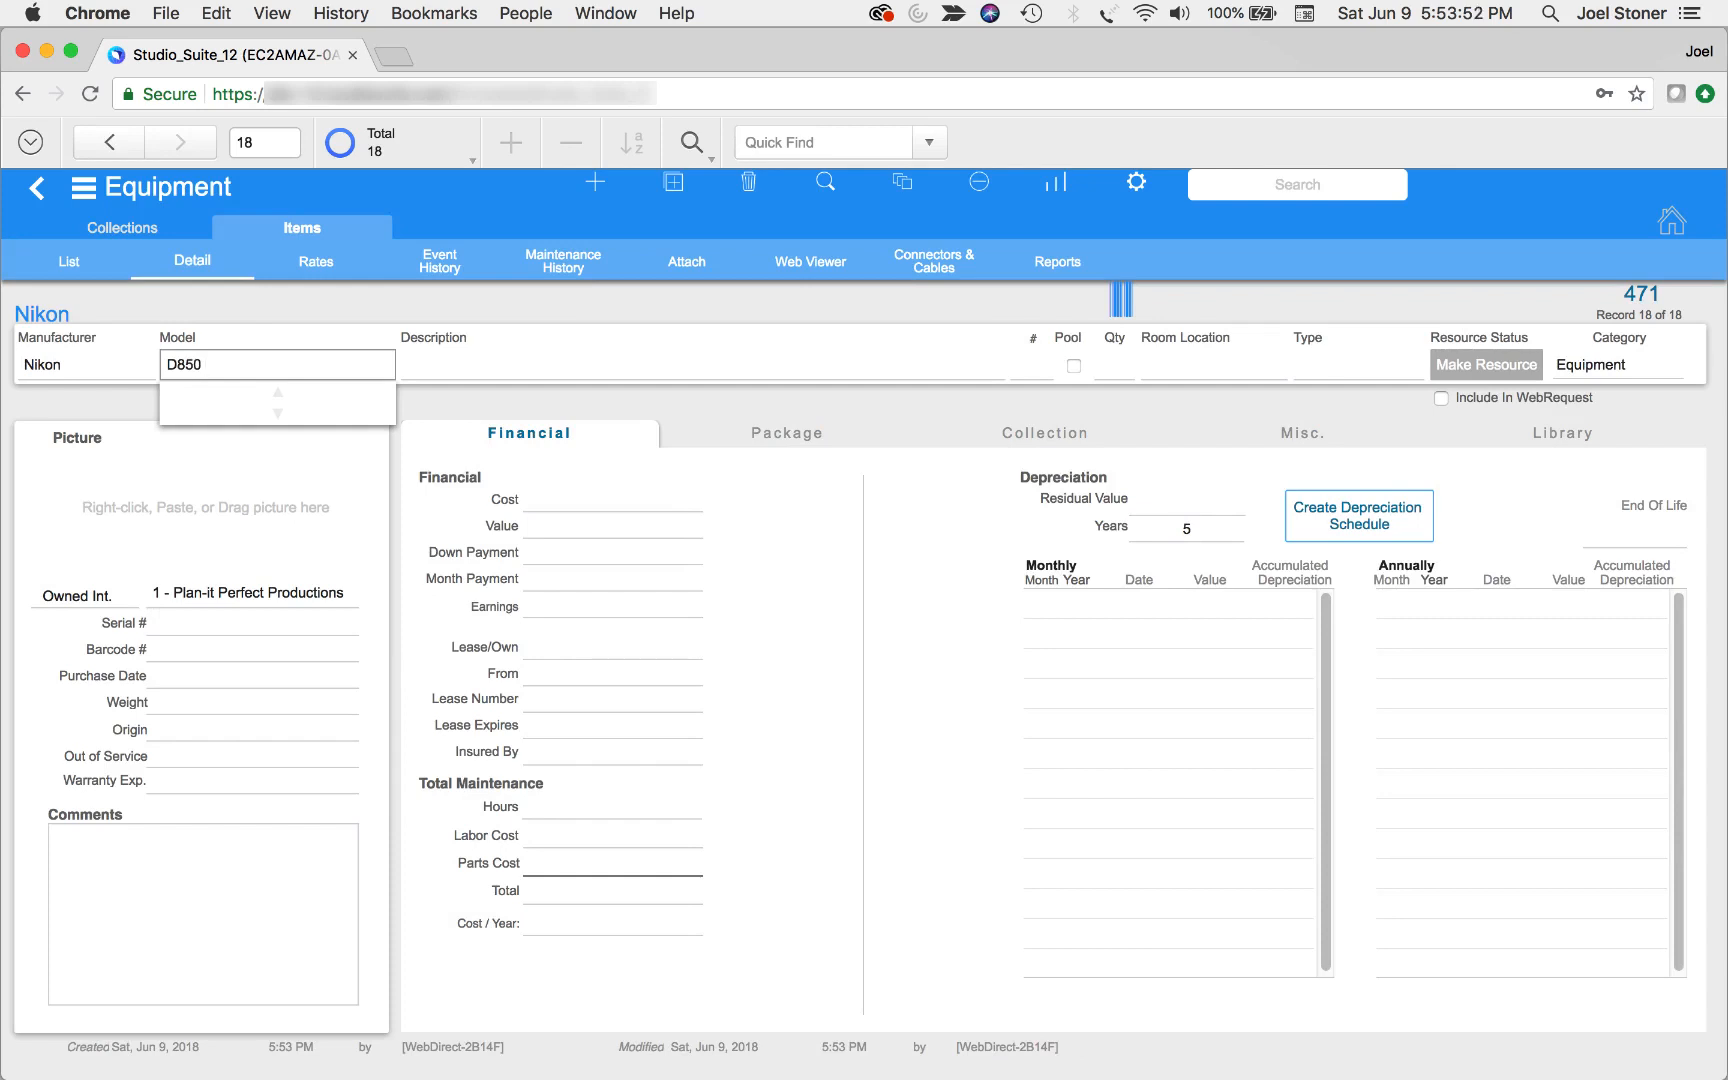
key(Tab)
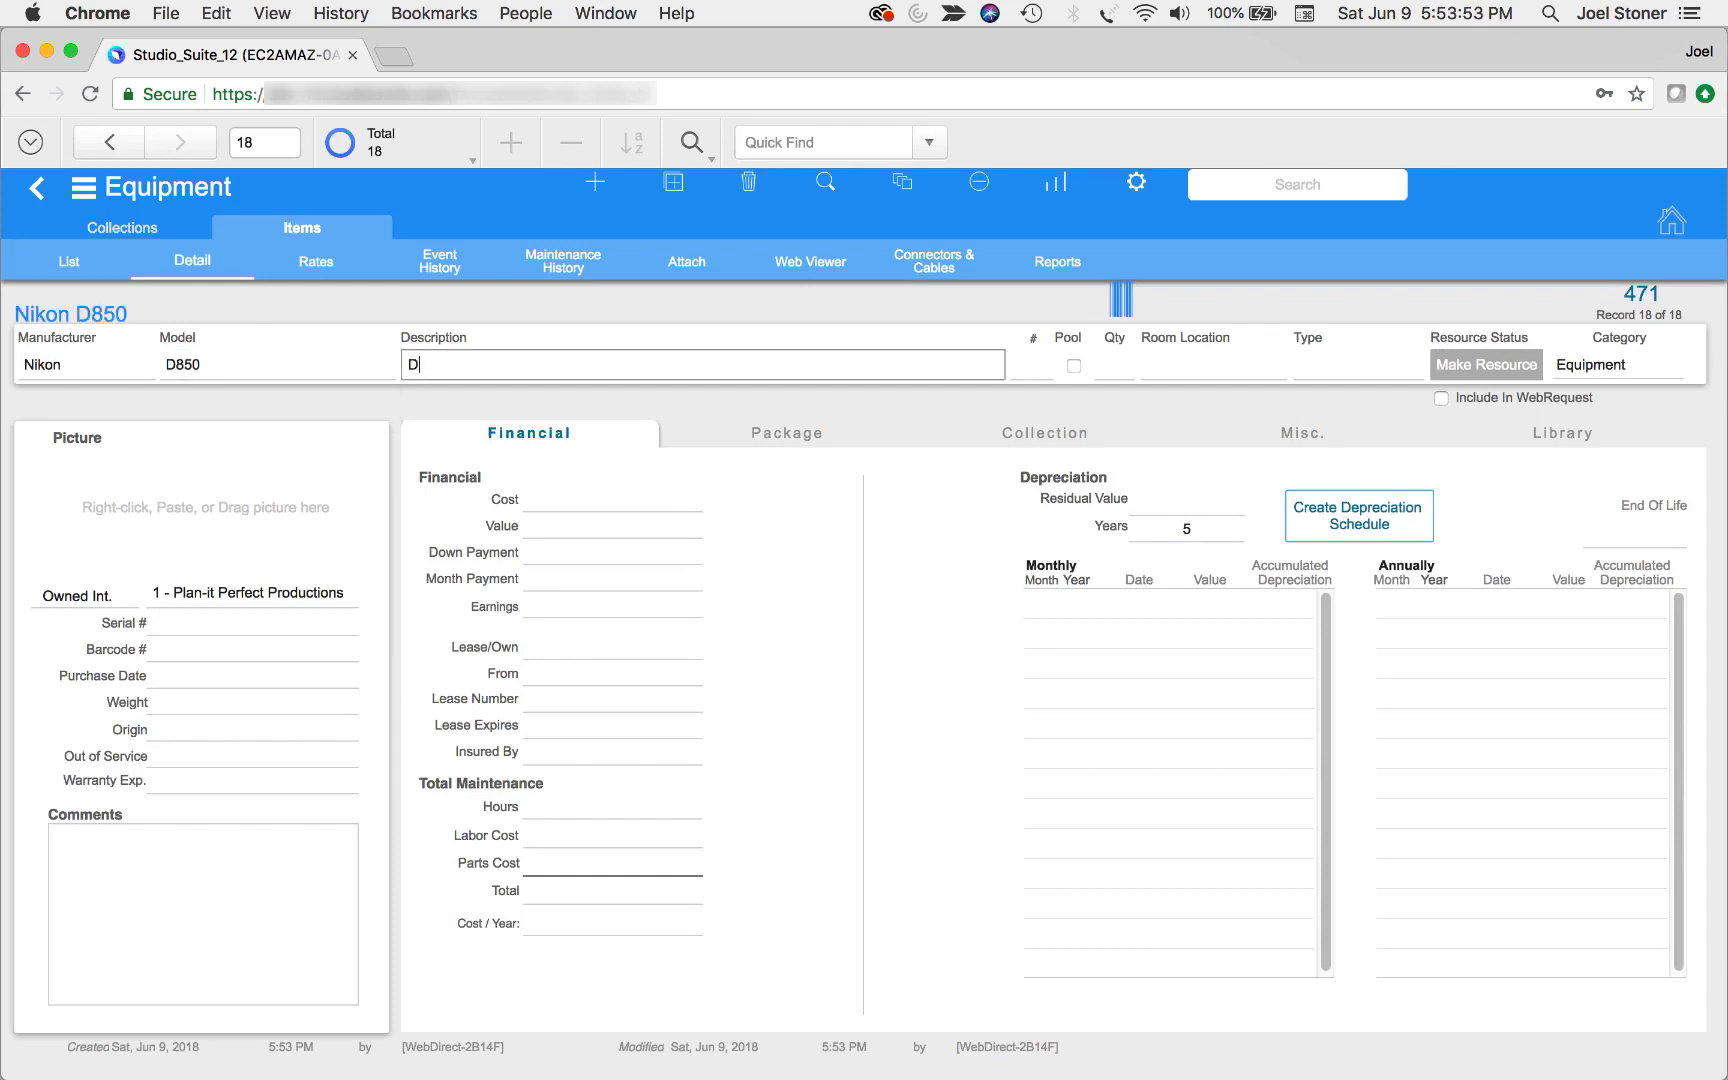
text(DSLR Camera)
click(756, 392)
Make the Nikon D850 a resource displayed in the calendar and open its rates
click(1515, 365)
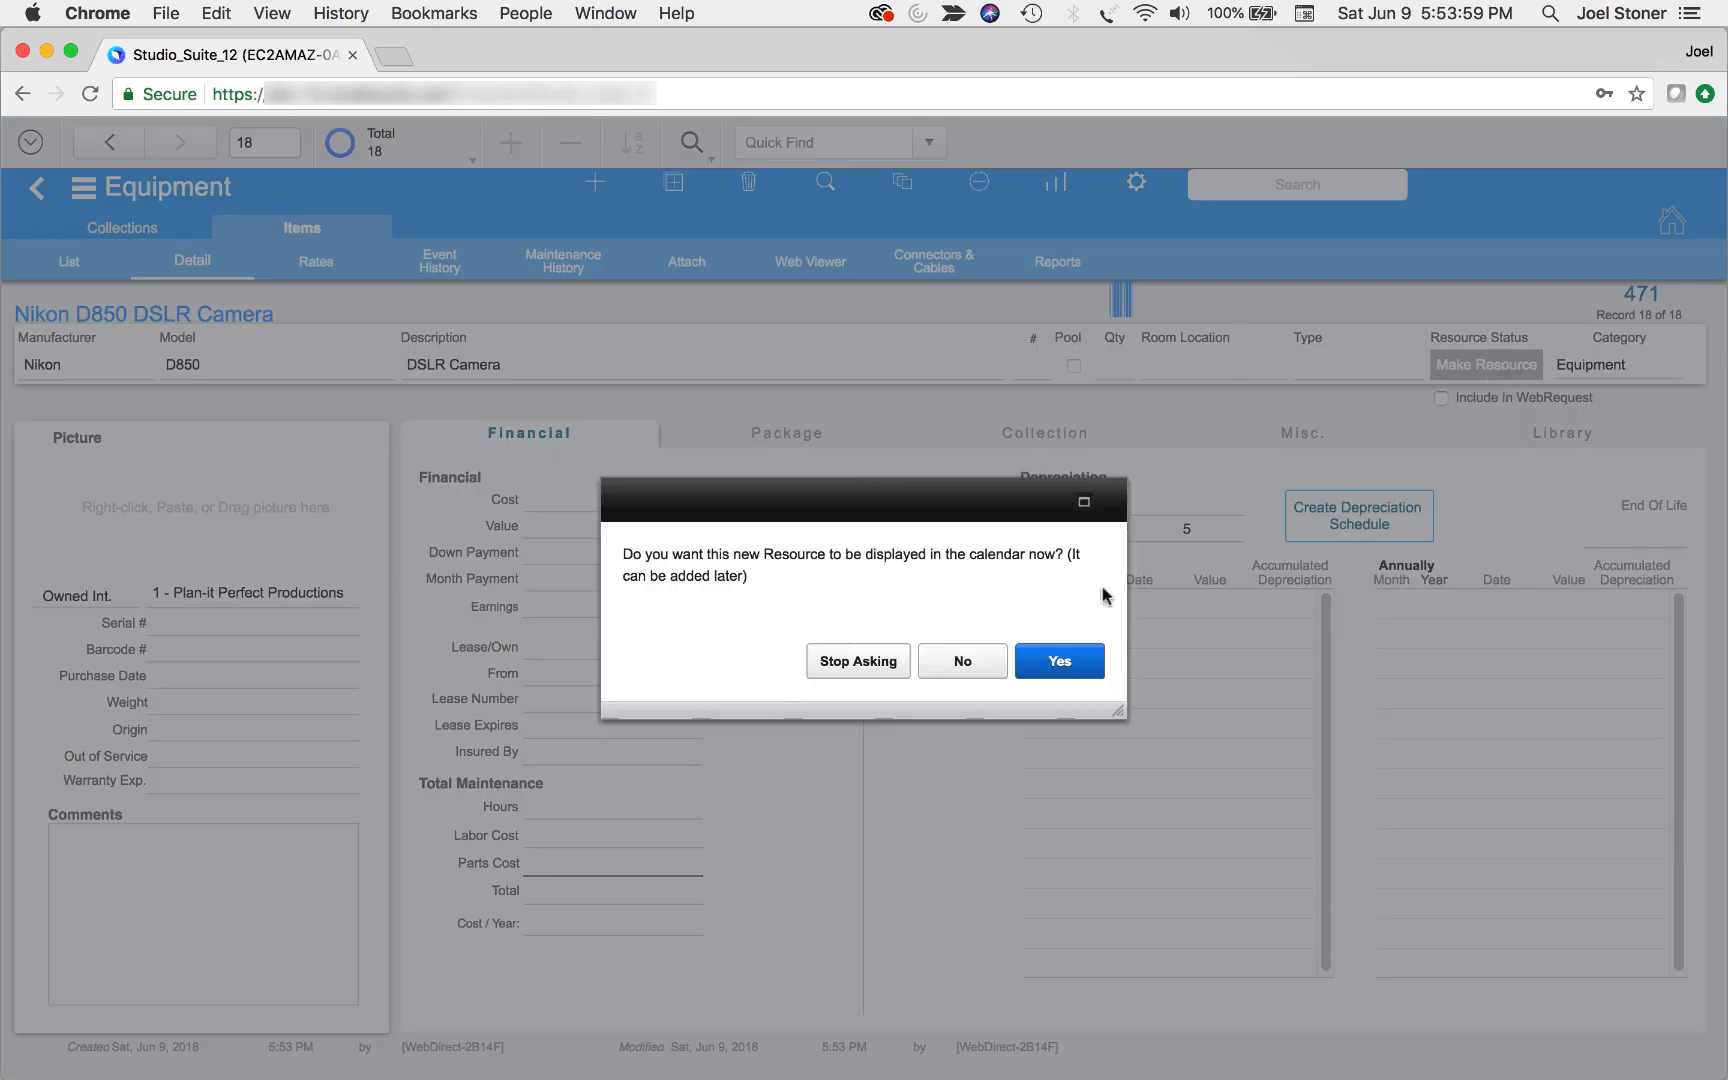
click(1058, 664)
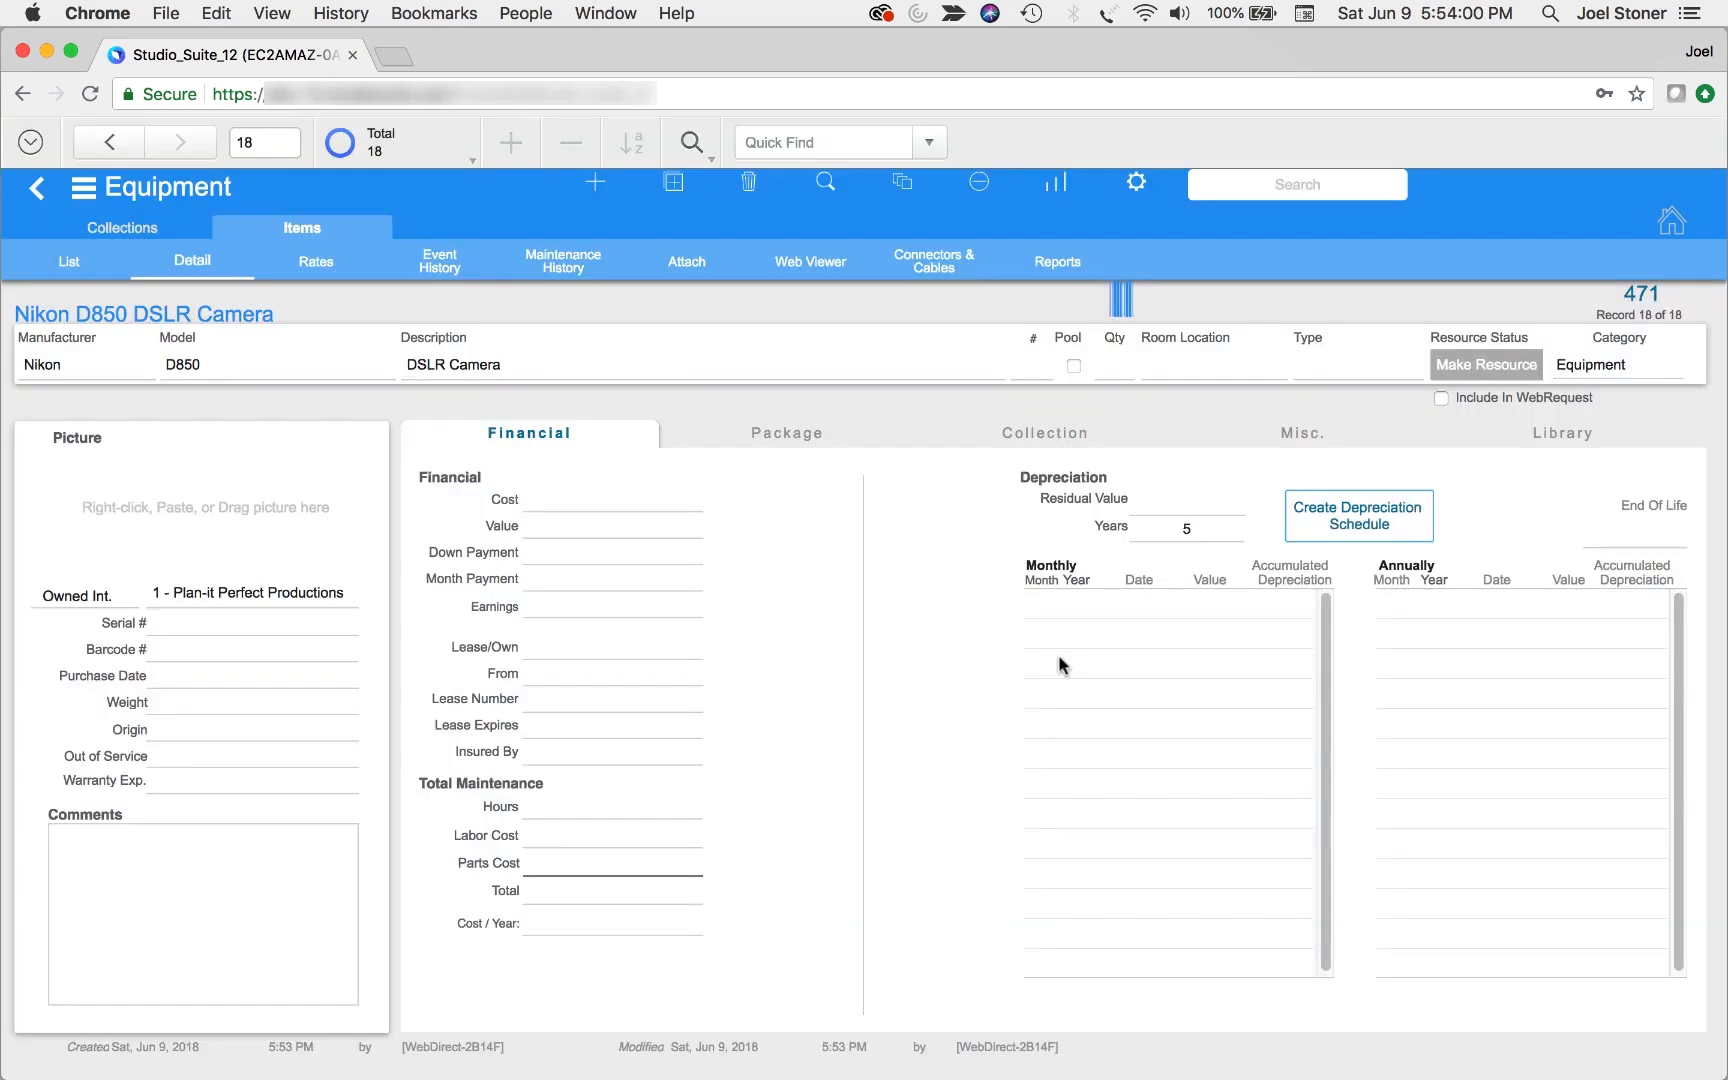
click(331, 273)
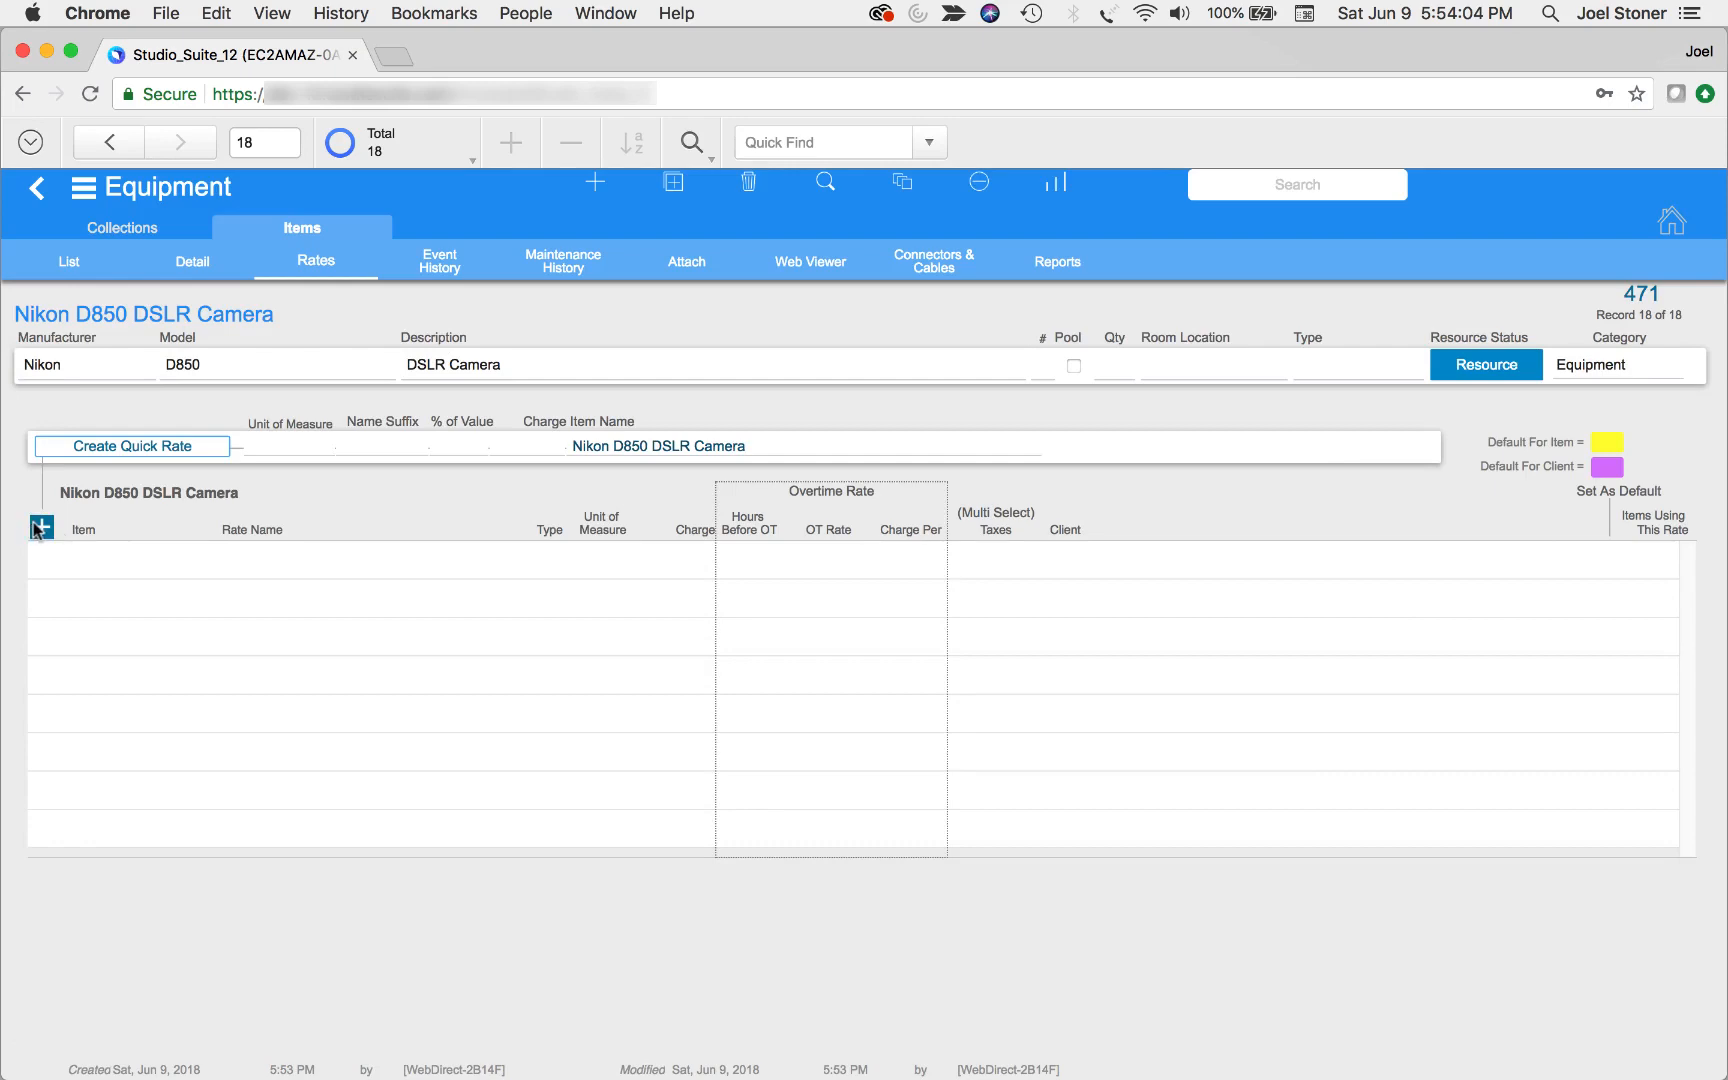
Start a new regular rate for the camera named Nikon D850 DSLR Camera Daily with Day as unit of measure
click(38, 527)
click(133, 512)
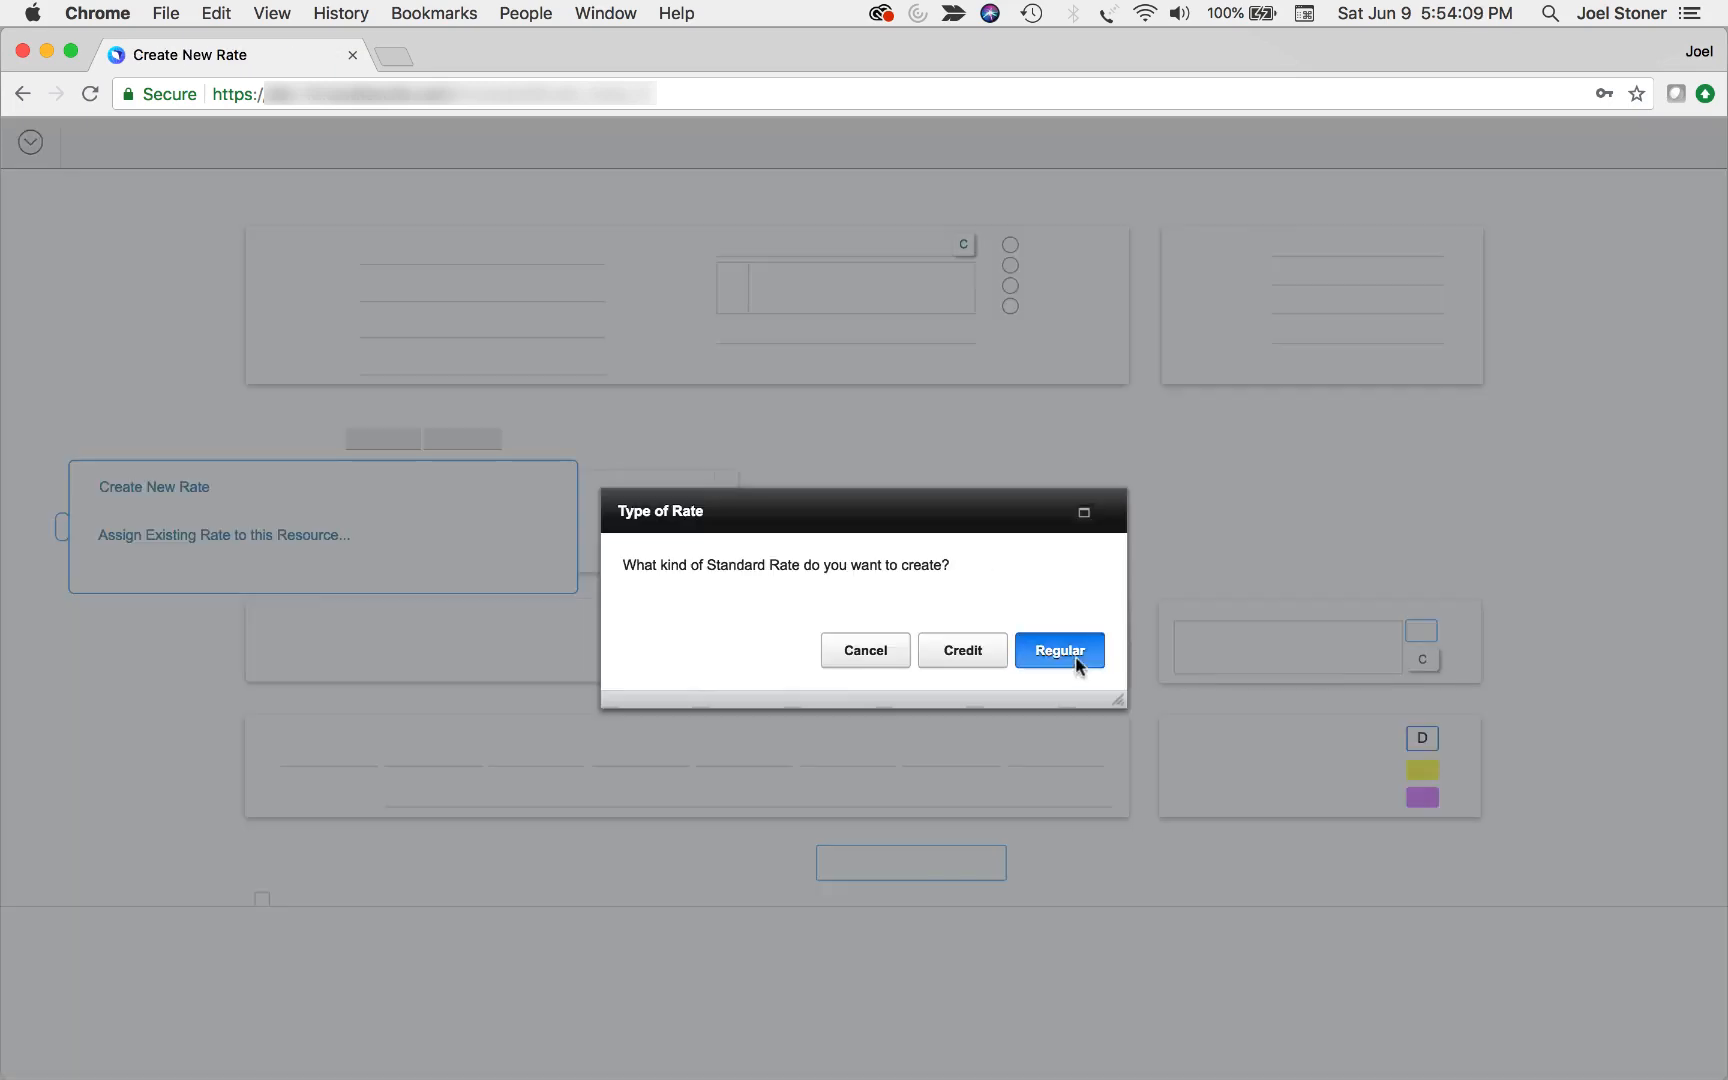
click(1068, 650)
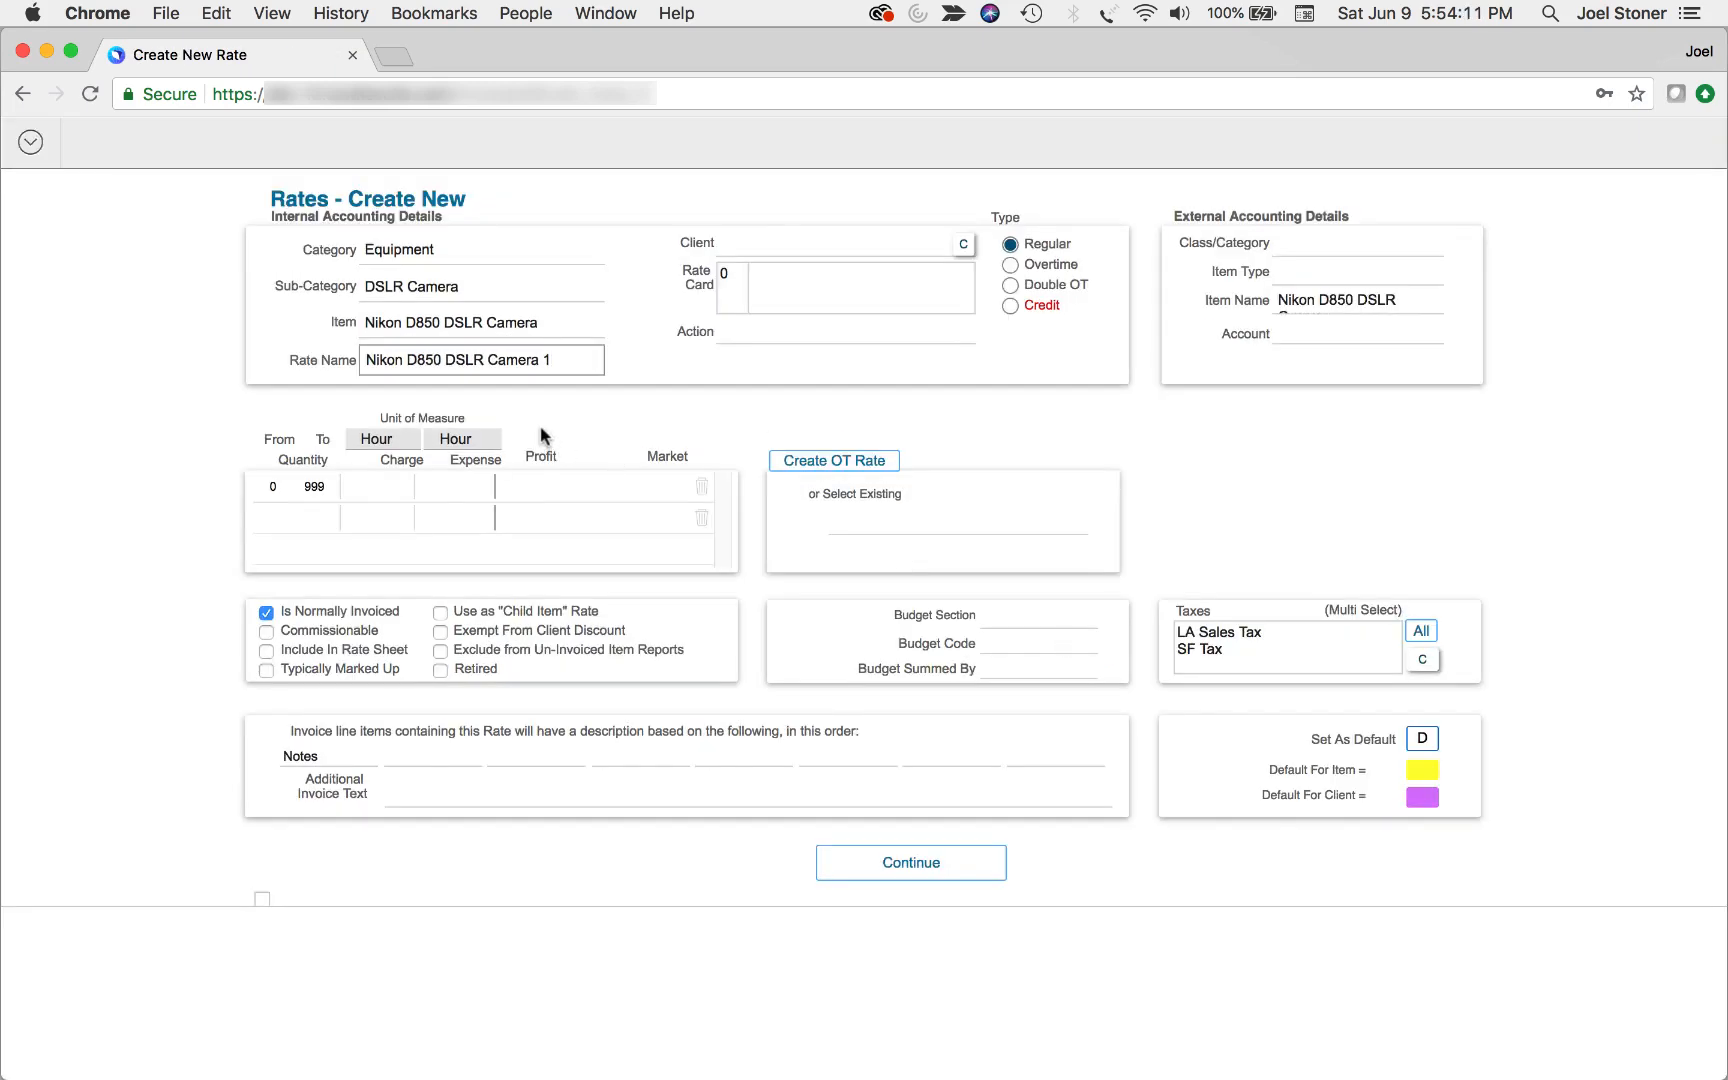
key(BackSpace)
text(Daily)
click(373, 437)
click(378, 484)
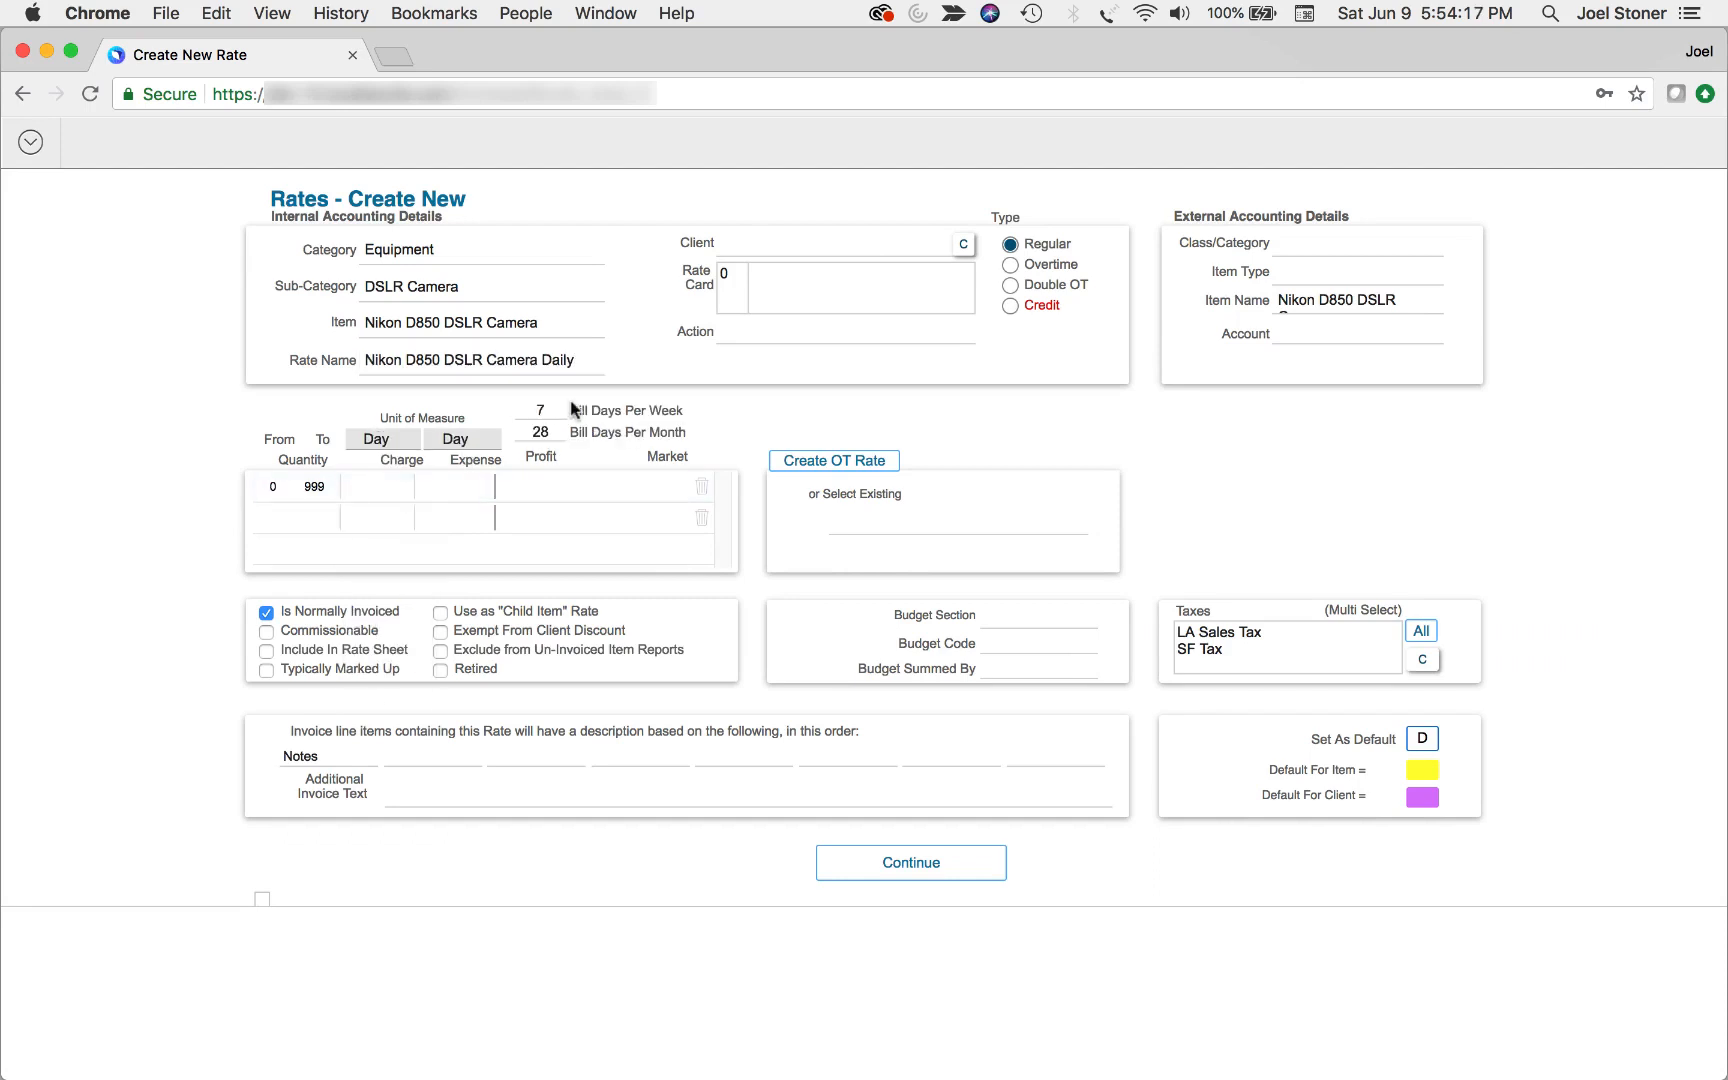
Set the daily rate to 4 bill days per week, 10 per month and a charge of 150, and save it
click(541, 410)
text(4)
click(547, 431)
click(356, 487)
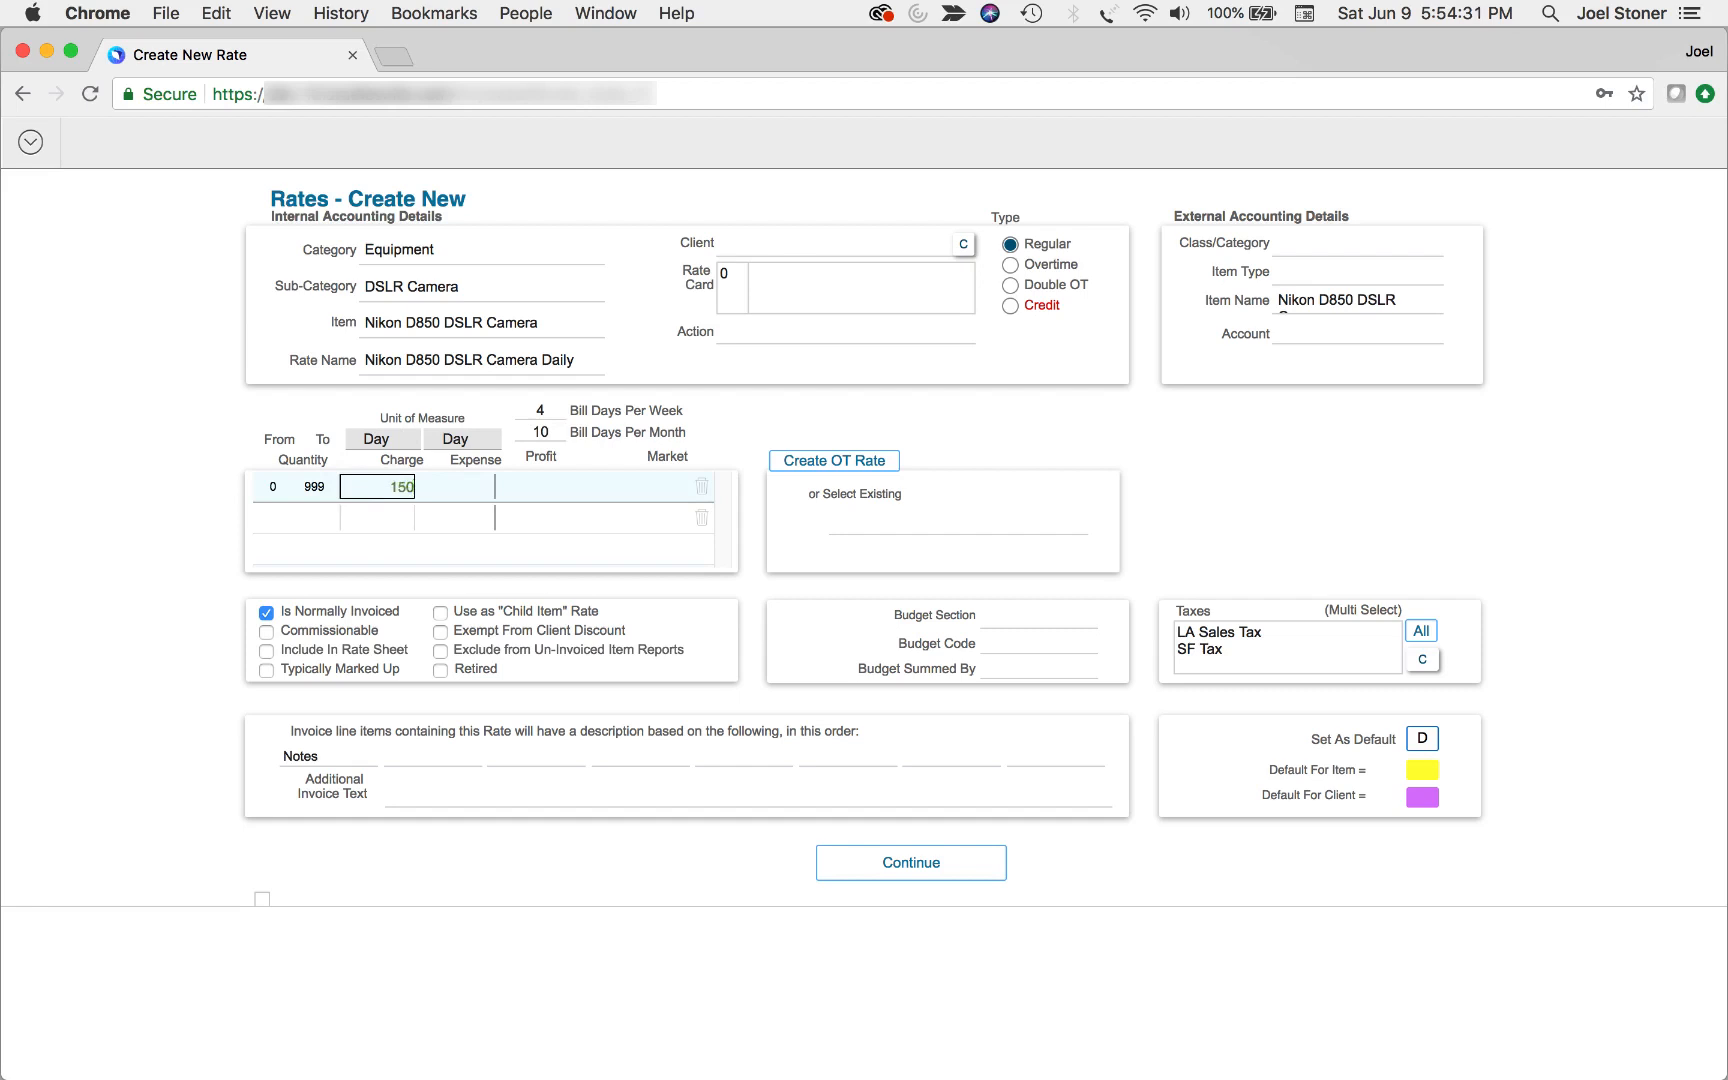
key(Tab)
click(202, 472)
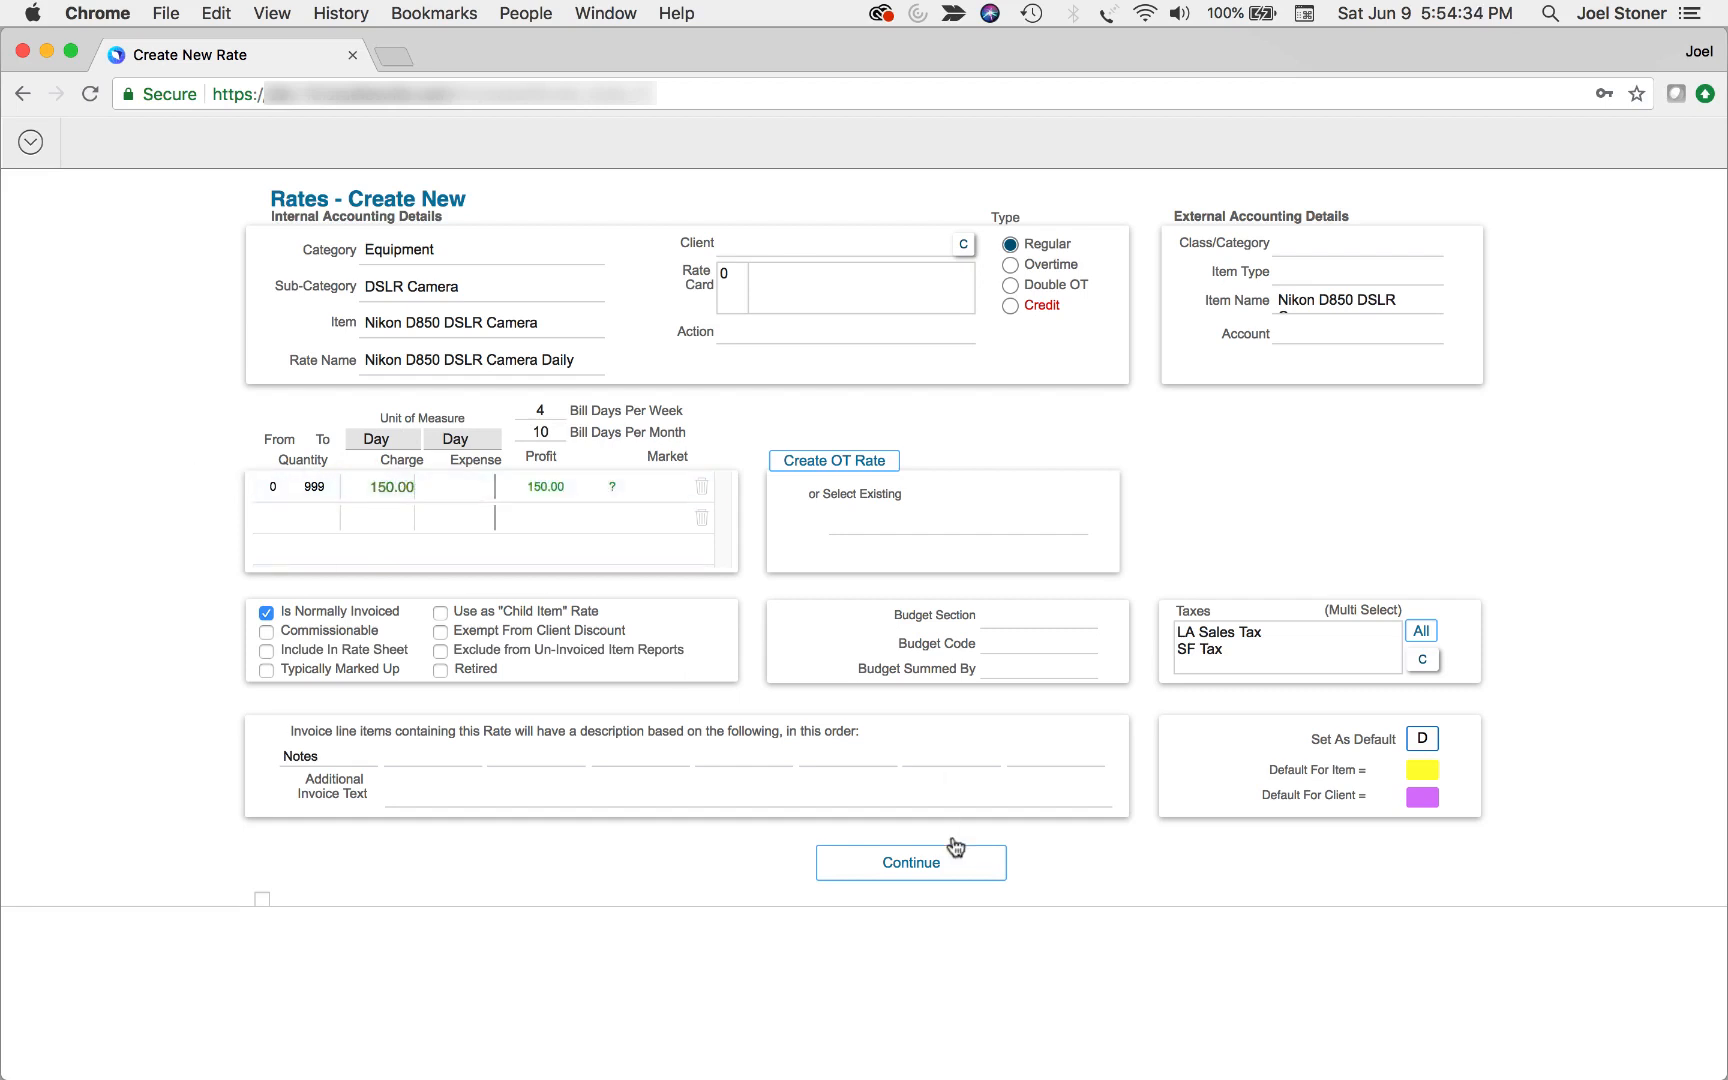
click(953, 846)
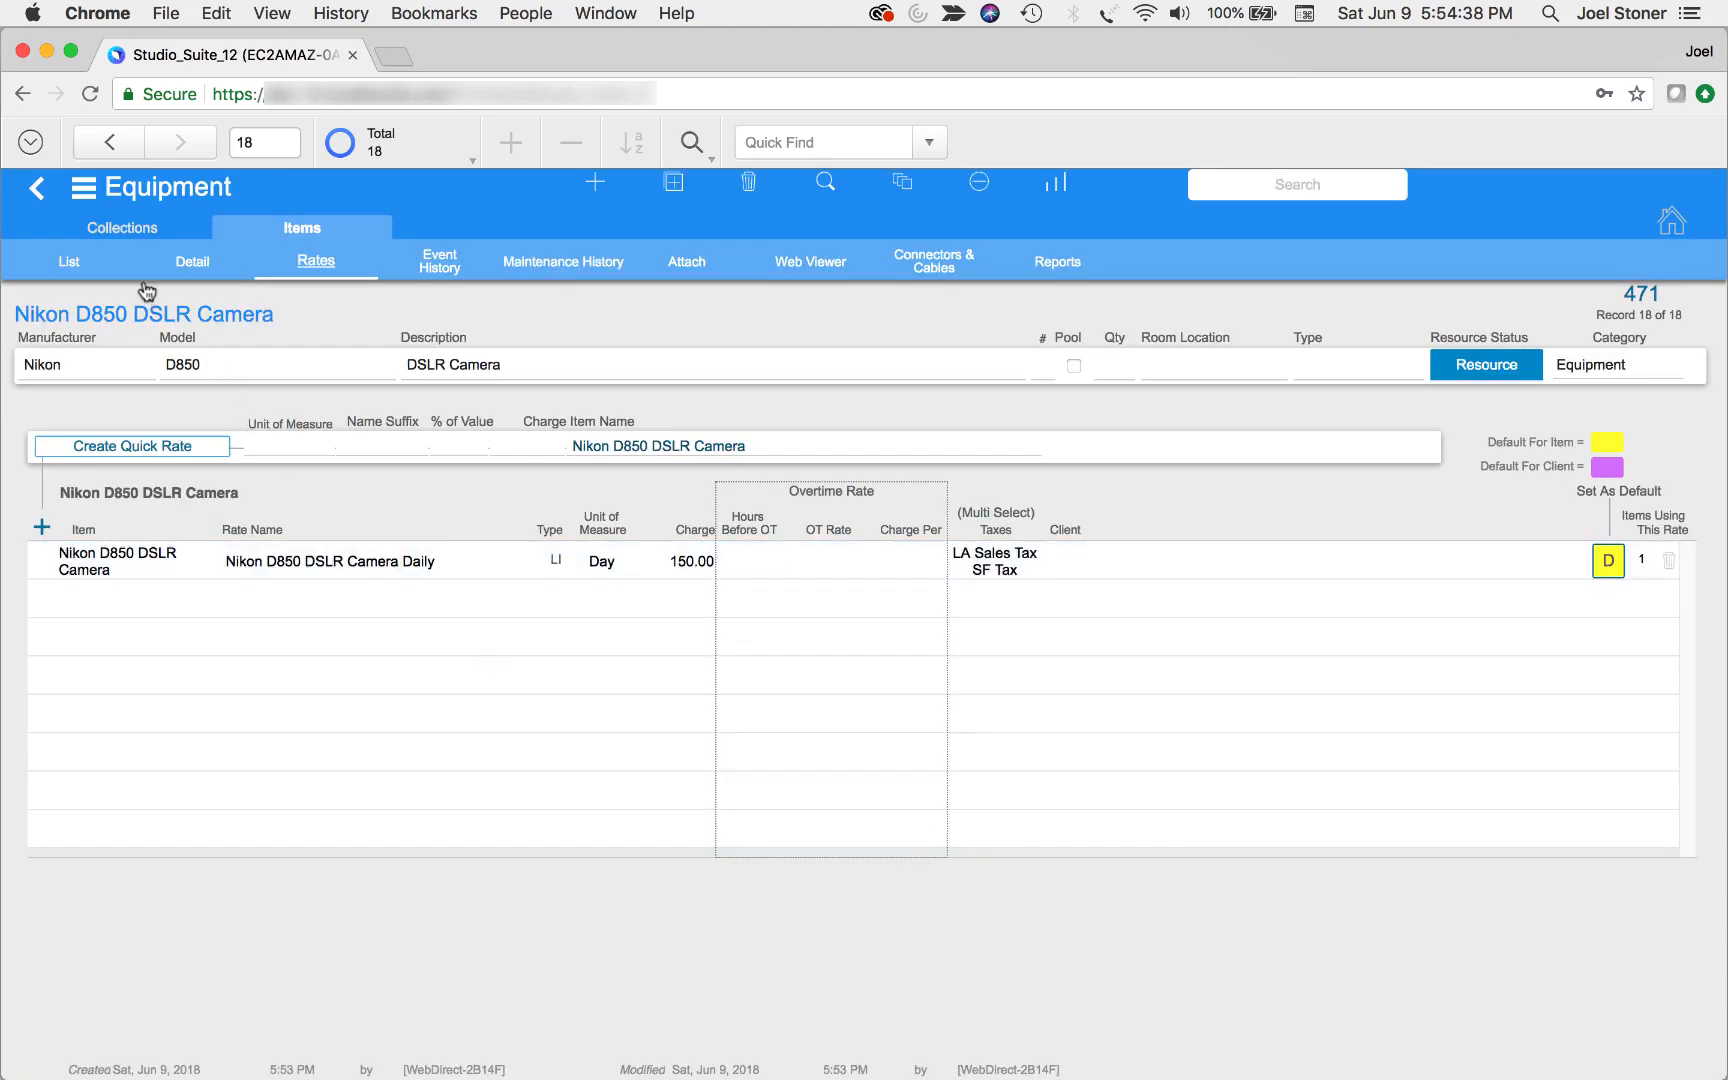
Switch to the Expendables module and create an item with brand Energizer, size 9 Vot and format Battery
click(84, 187)
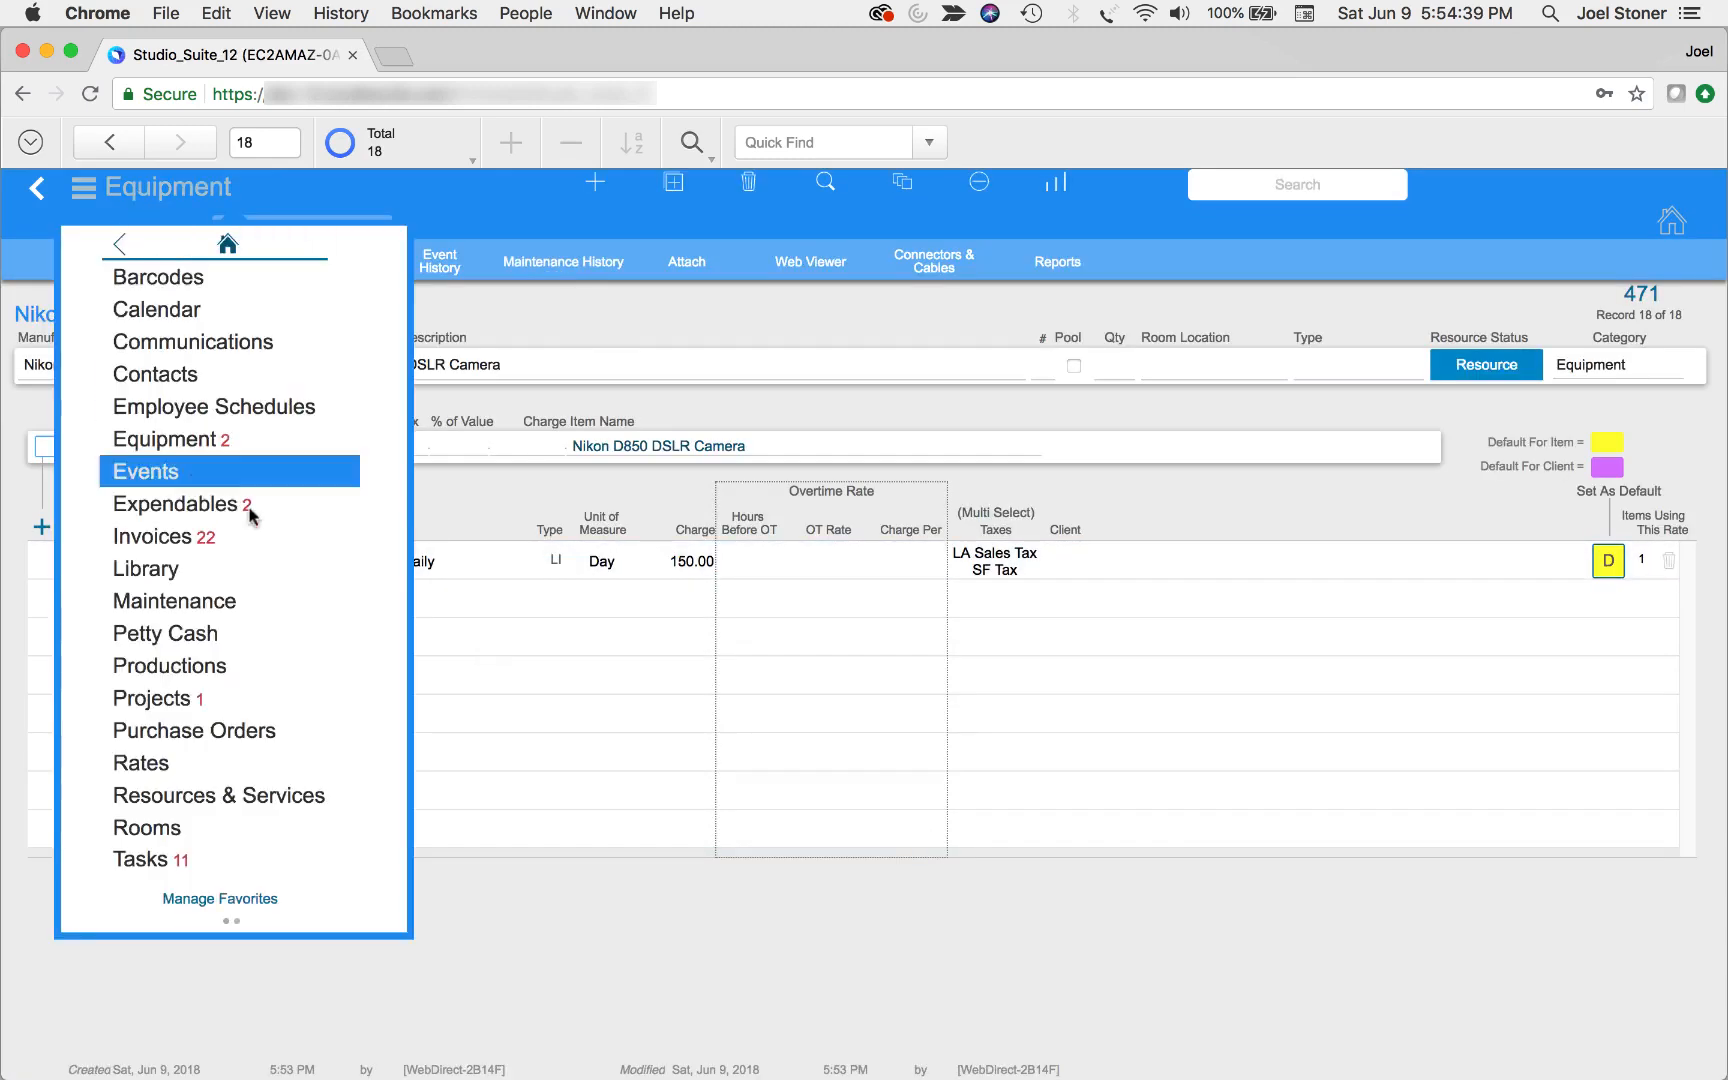
click(250, 508)
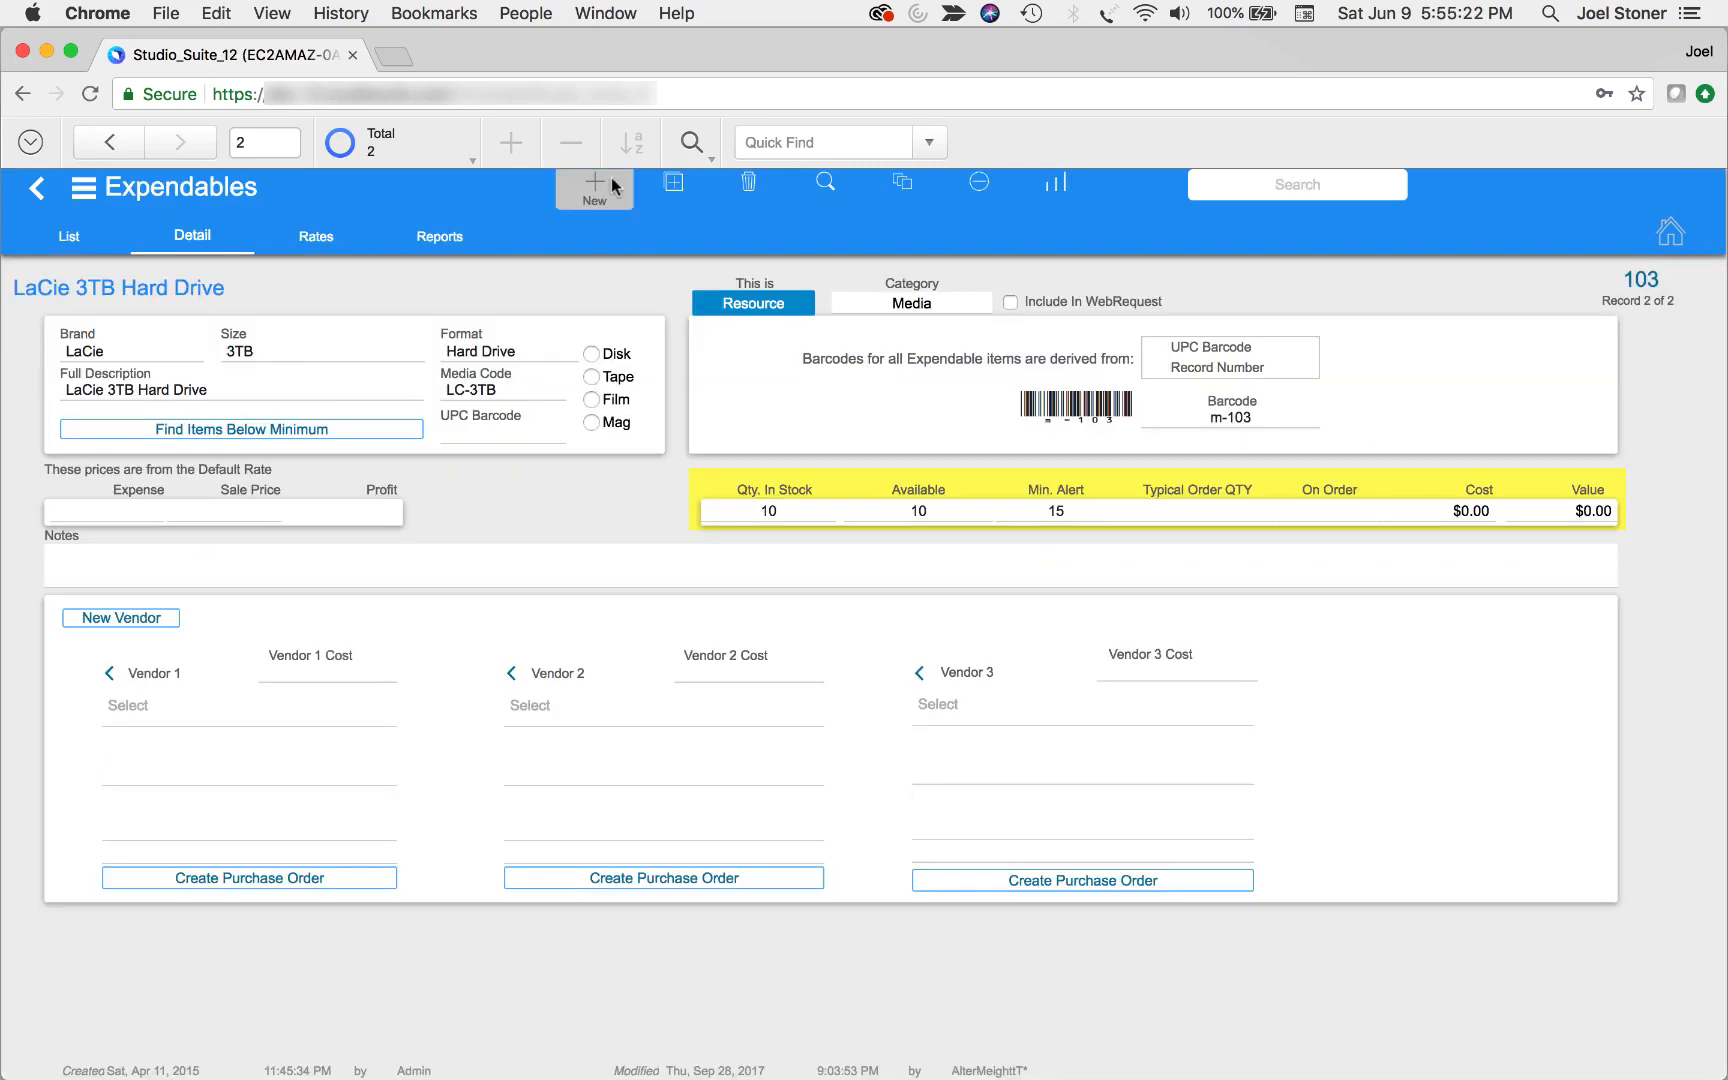
click(610, 184)
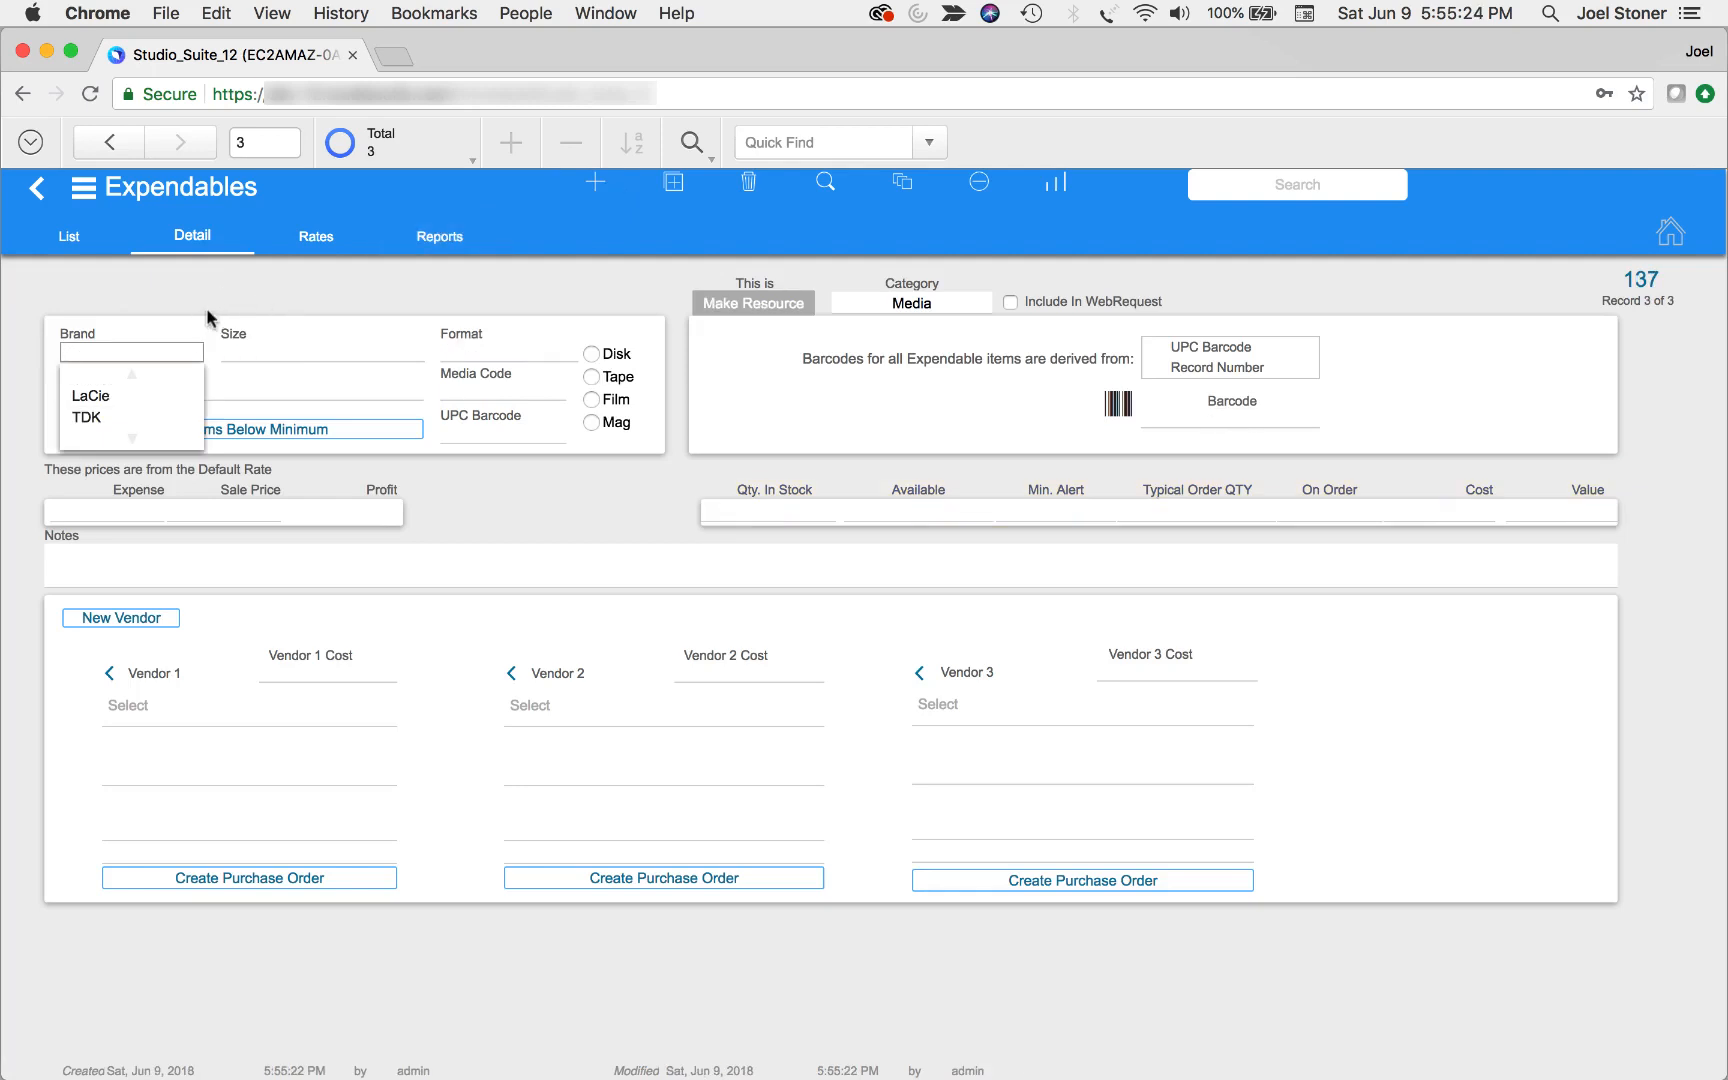
text(Energizer)
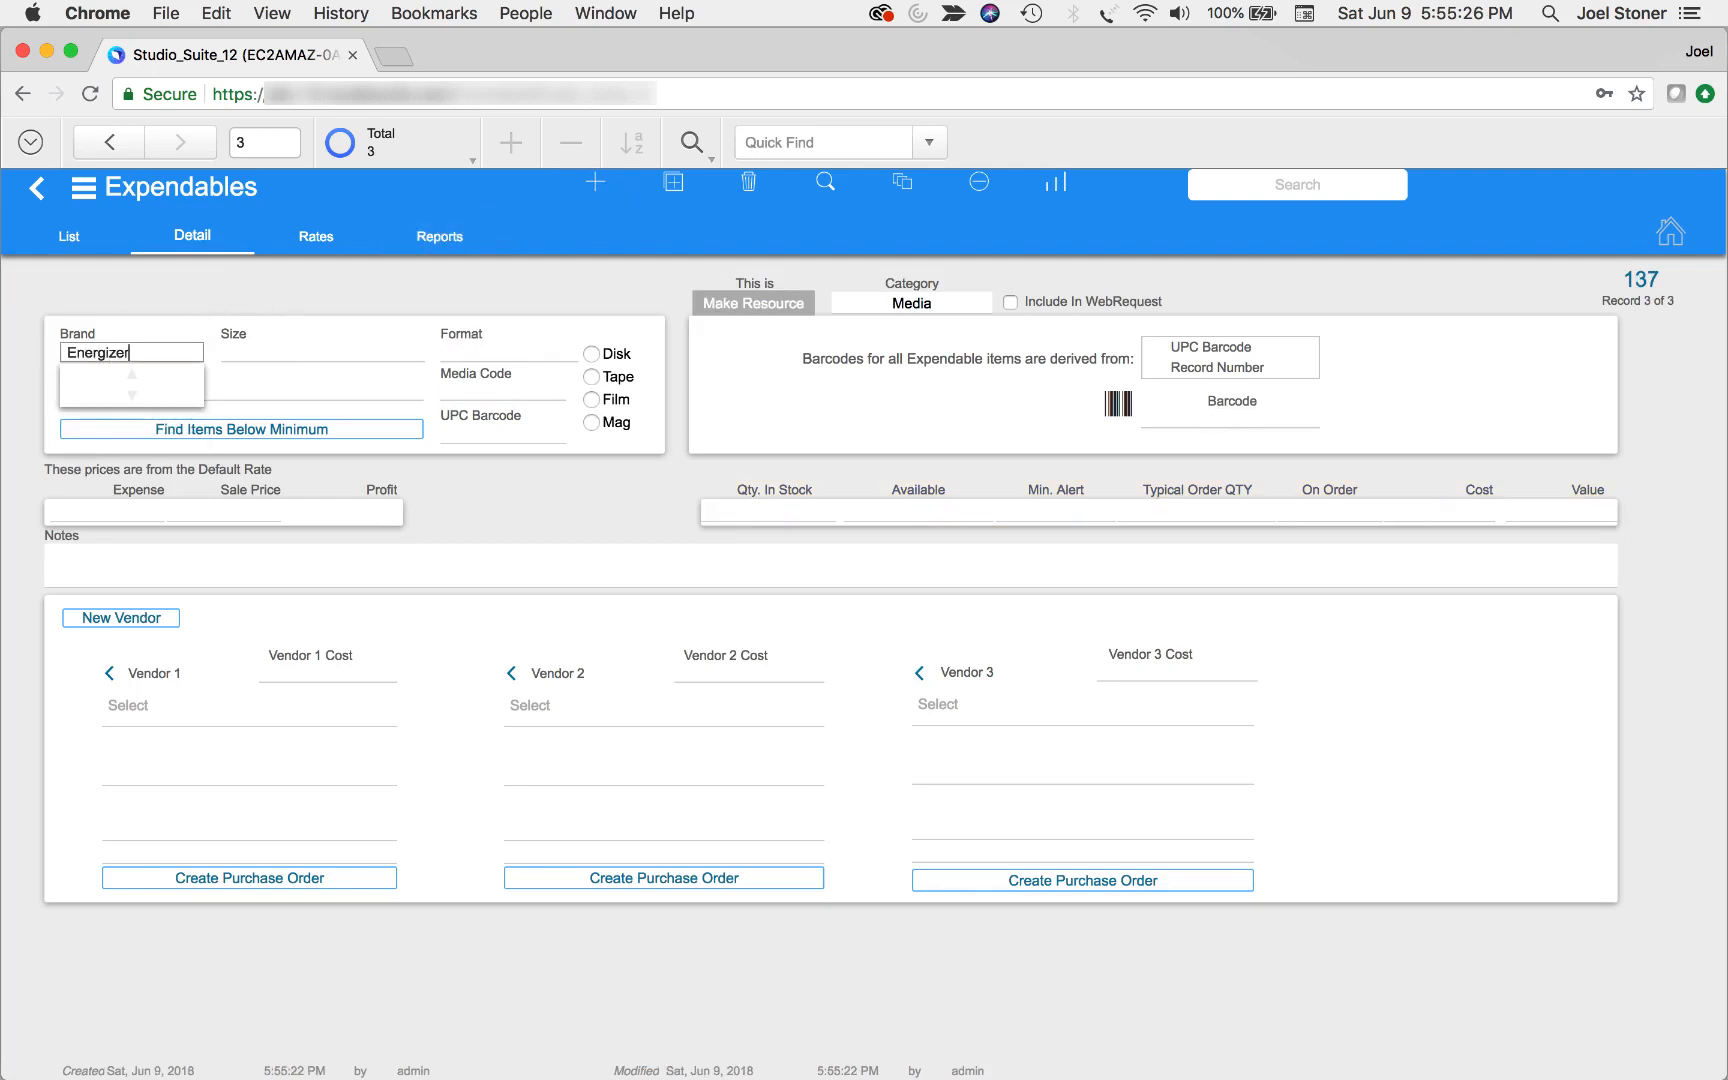
key(Tab)
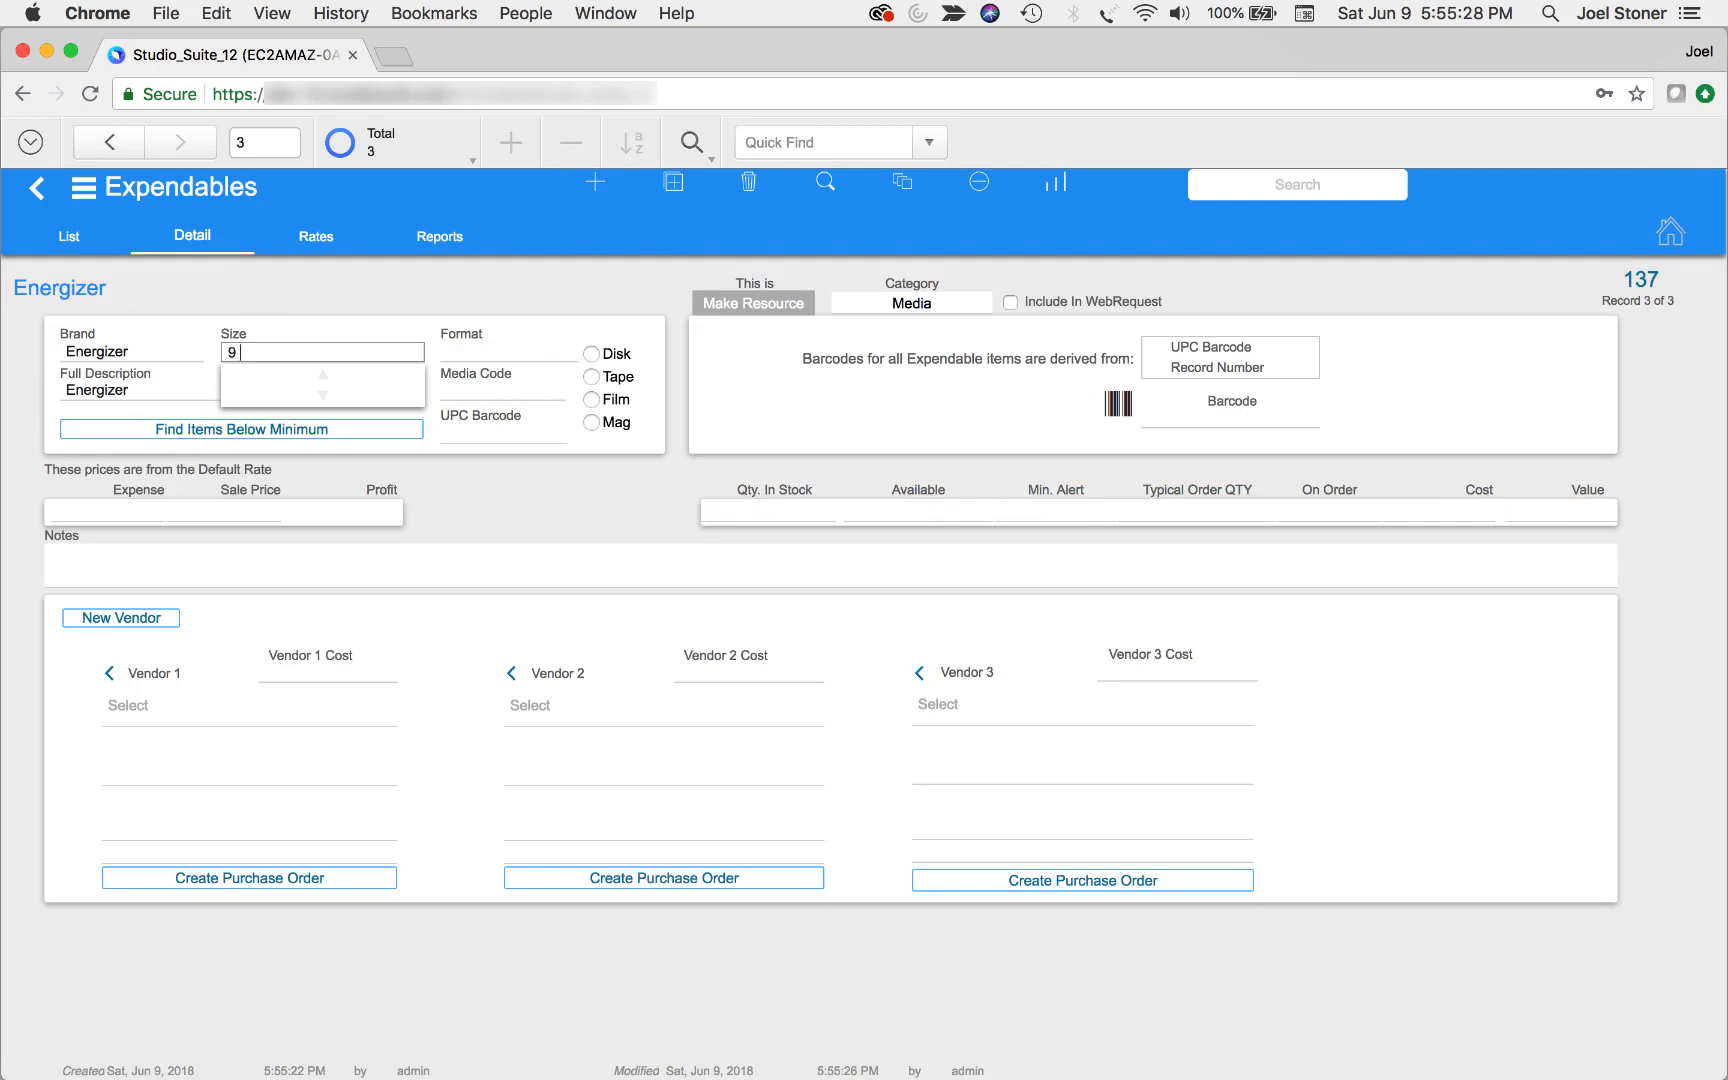
key(Tab)
text(B)
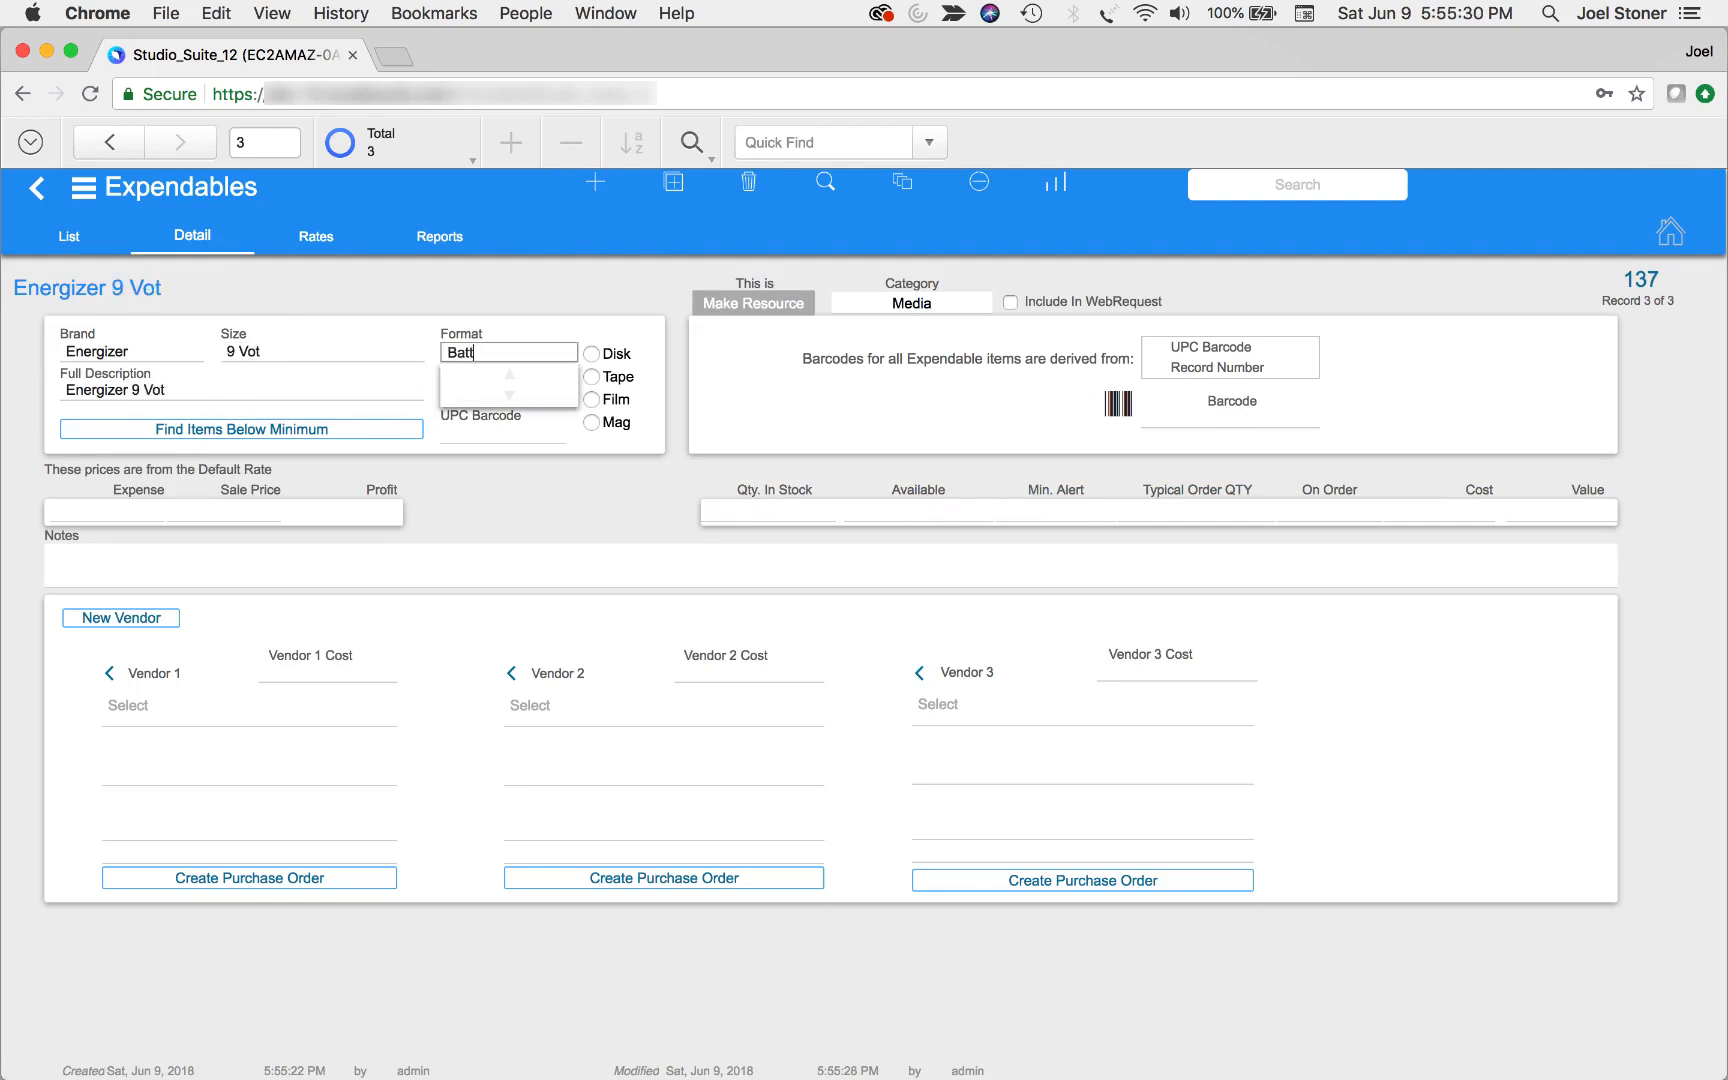
key(Tab)
Set the battery's quantity in stock to 10 and minimum alert to 5, and make it a resource without displaying it in the calendar
click(791, 507)
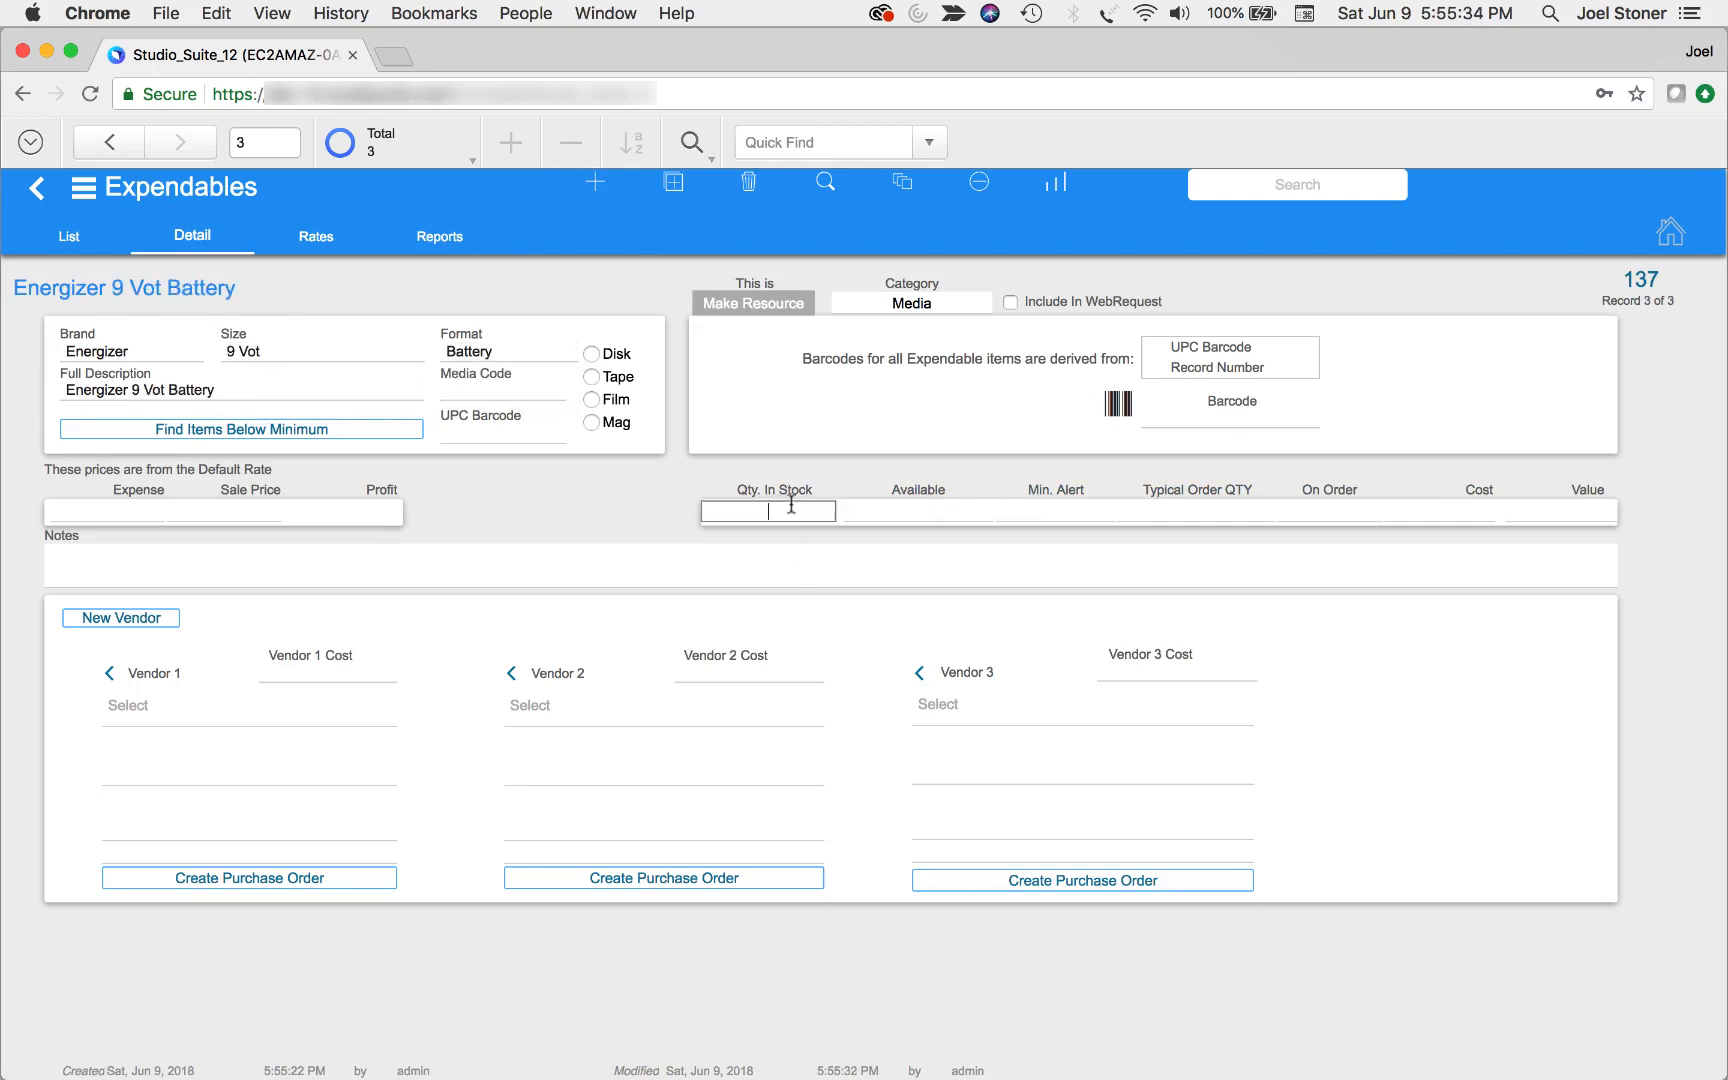
text(10)
click(1052, 513)
text(5)
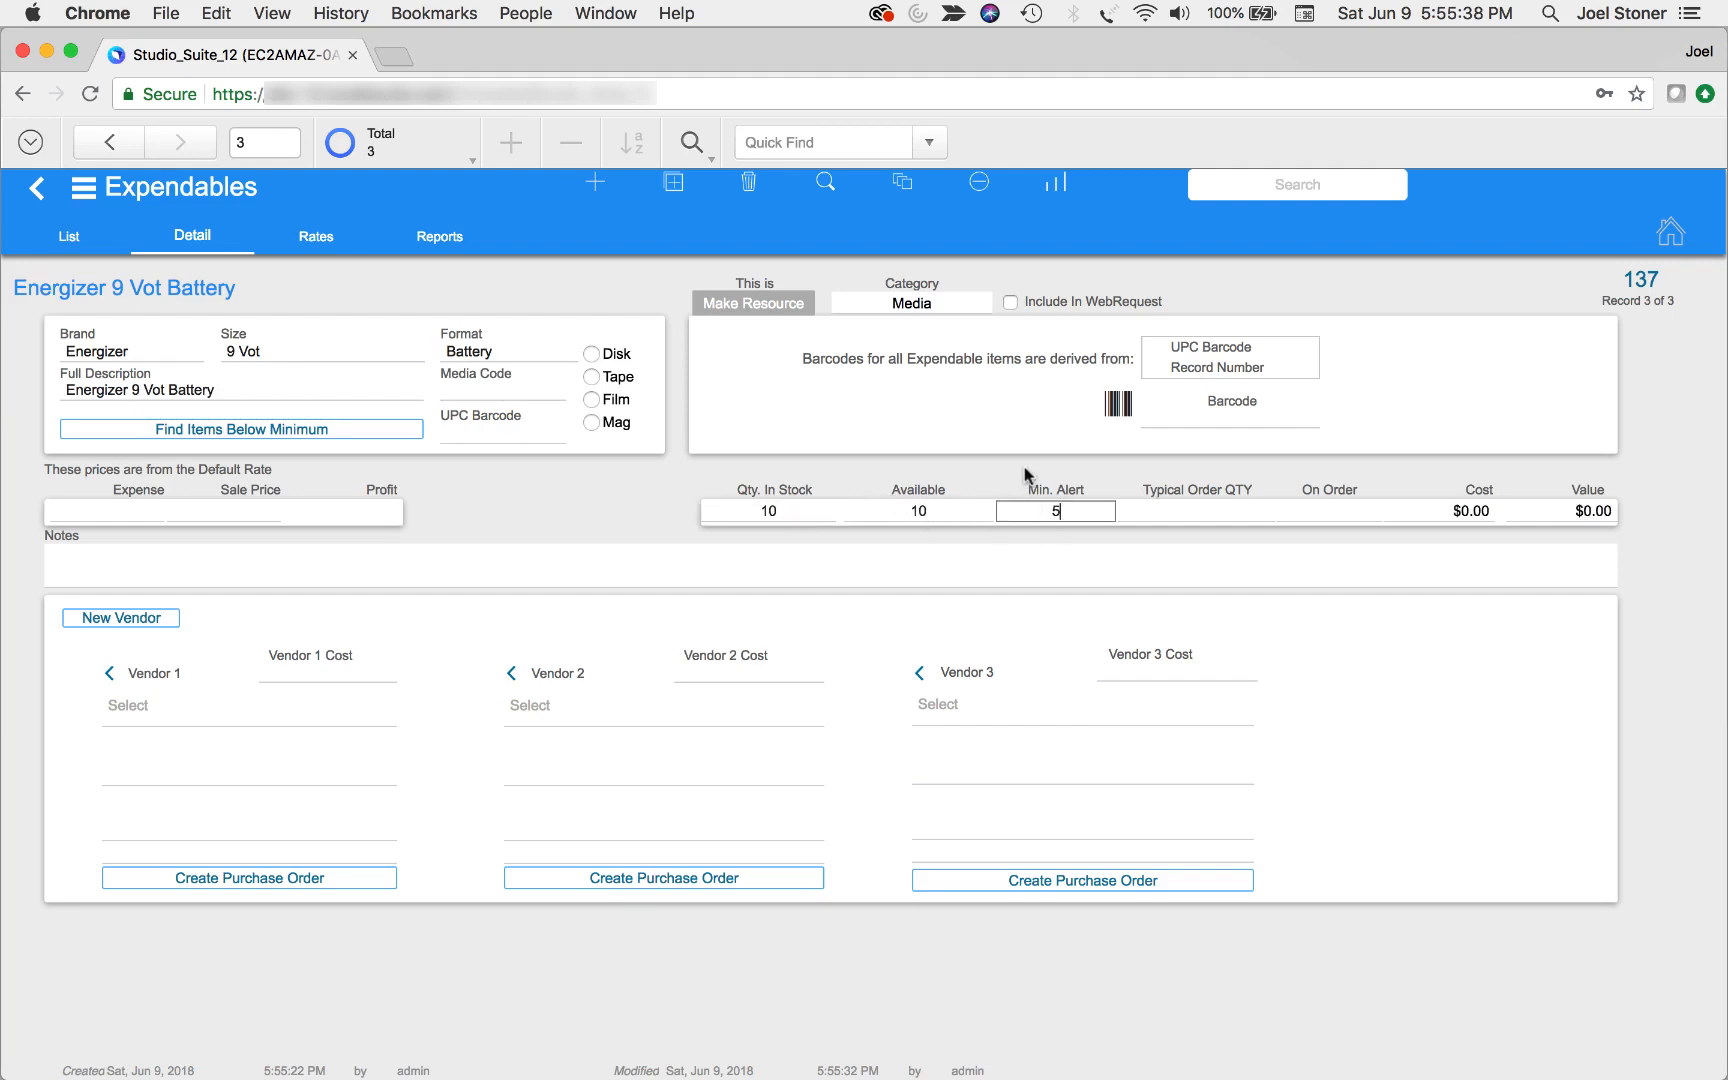
click(1023, 470)
click(766, 306)
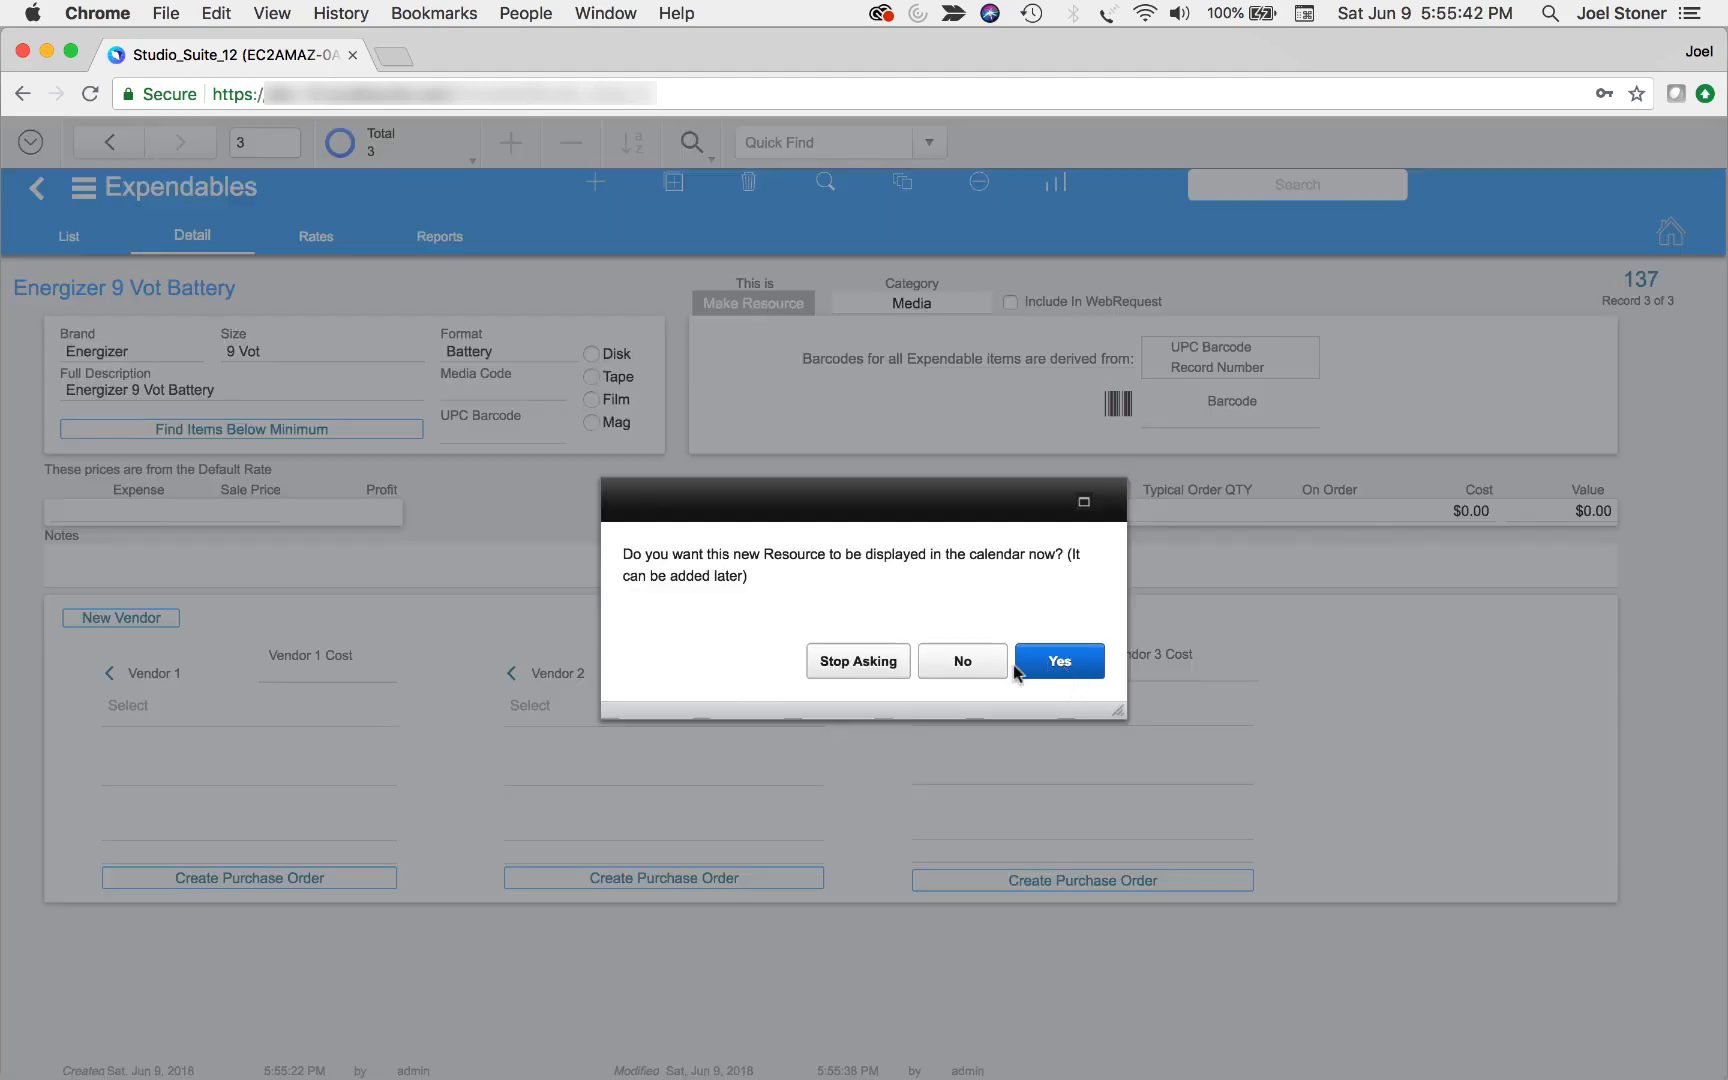
click(965, 664)
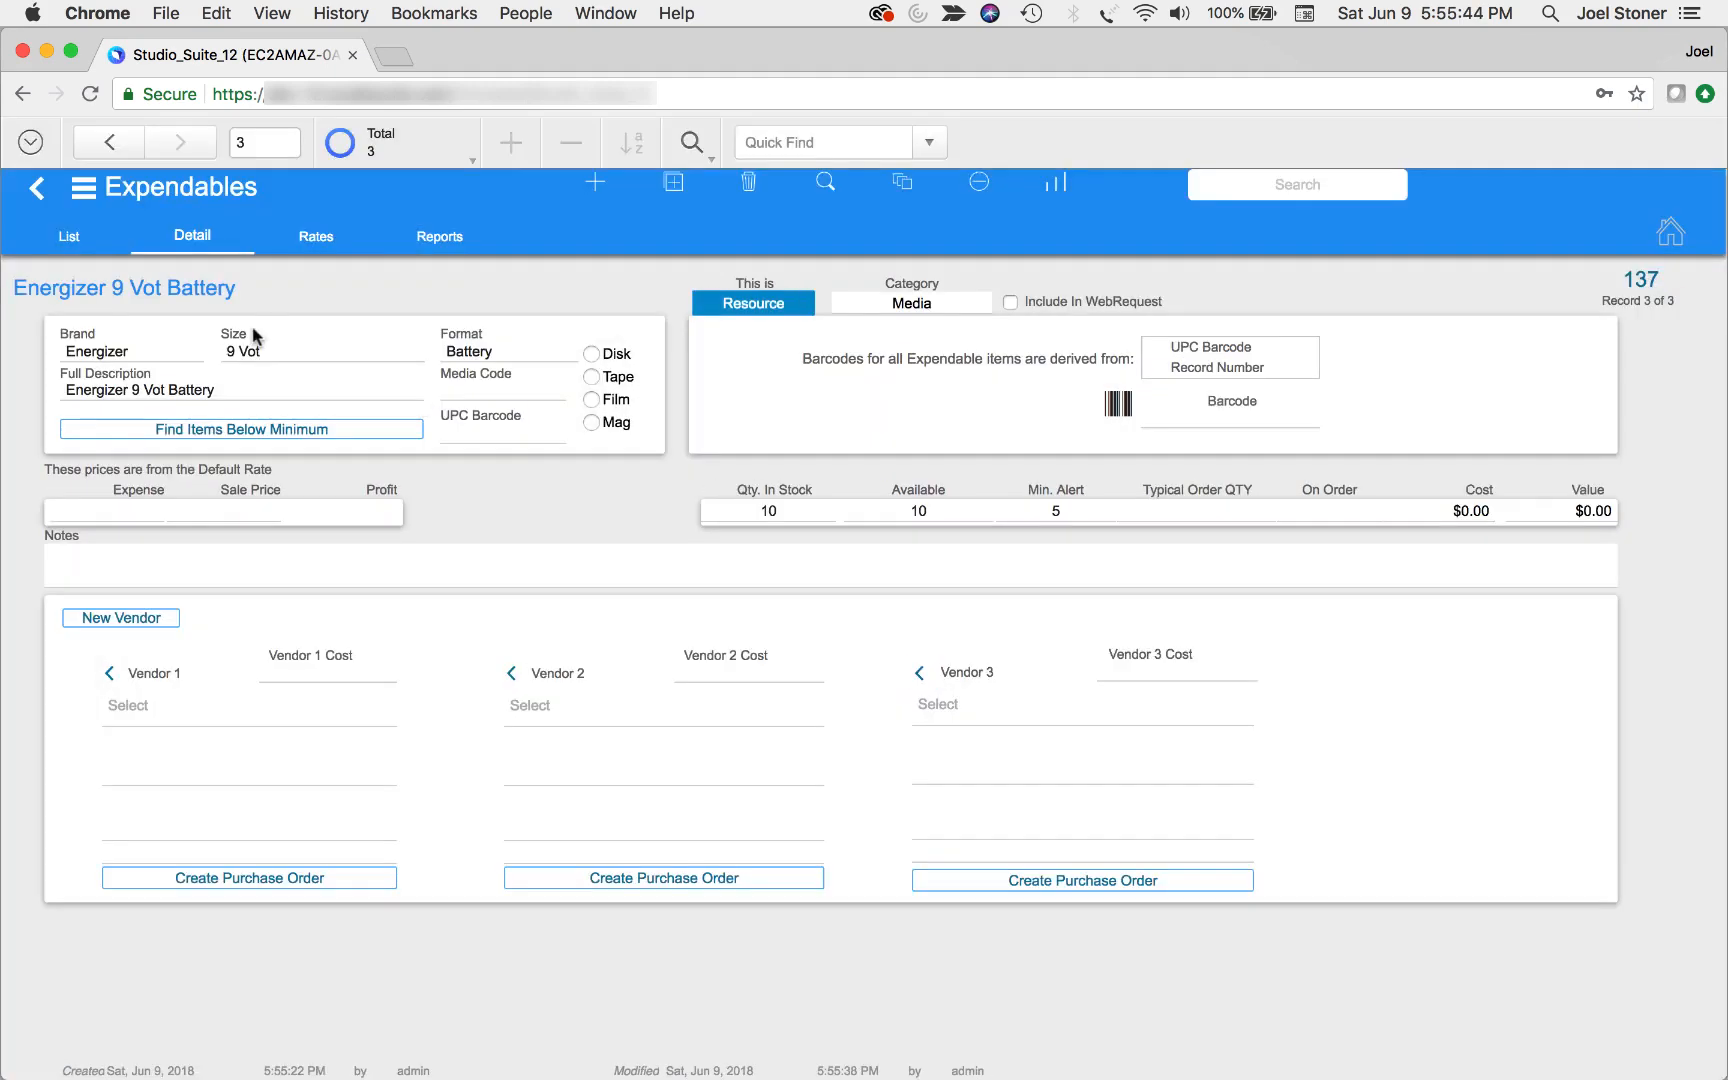
Create a rate for the battery with a charge of 5.00 and an expense of 1.00 each, and save it
click(218, 518)
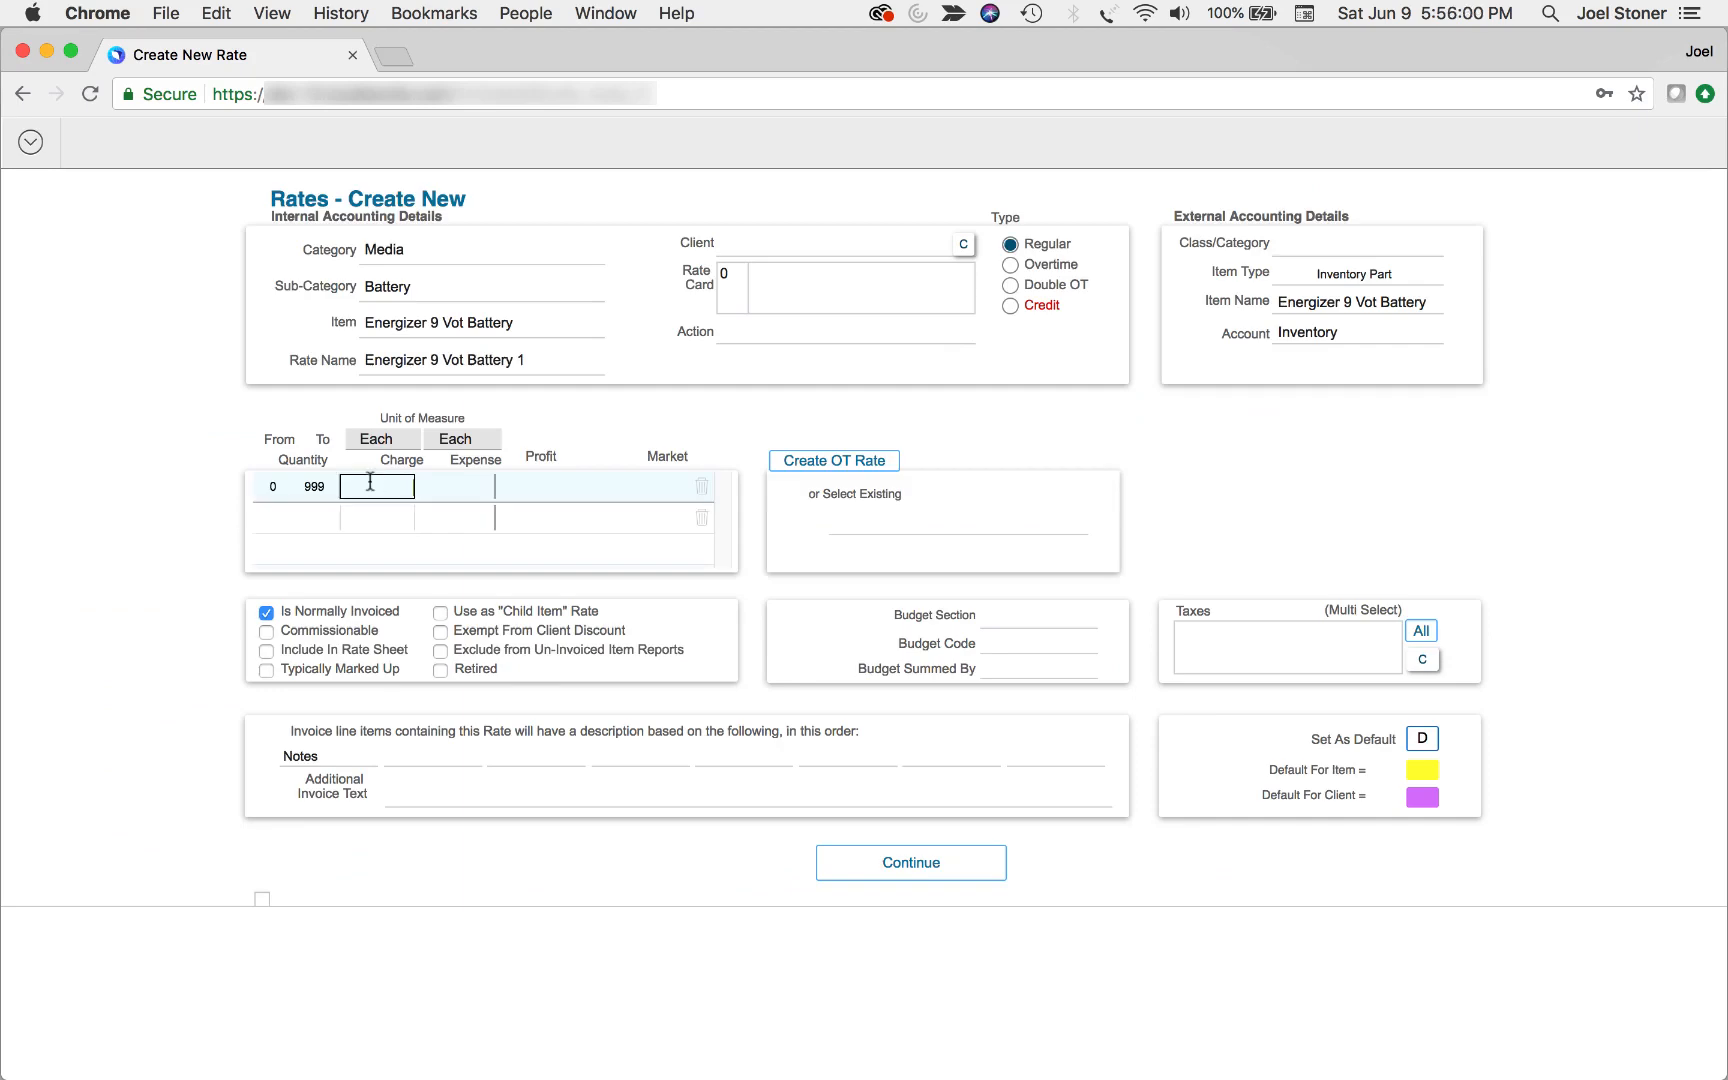
key(Tab)
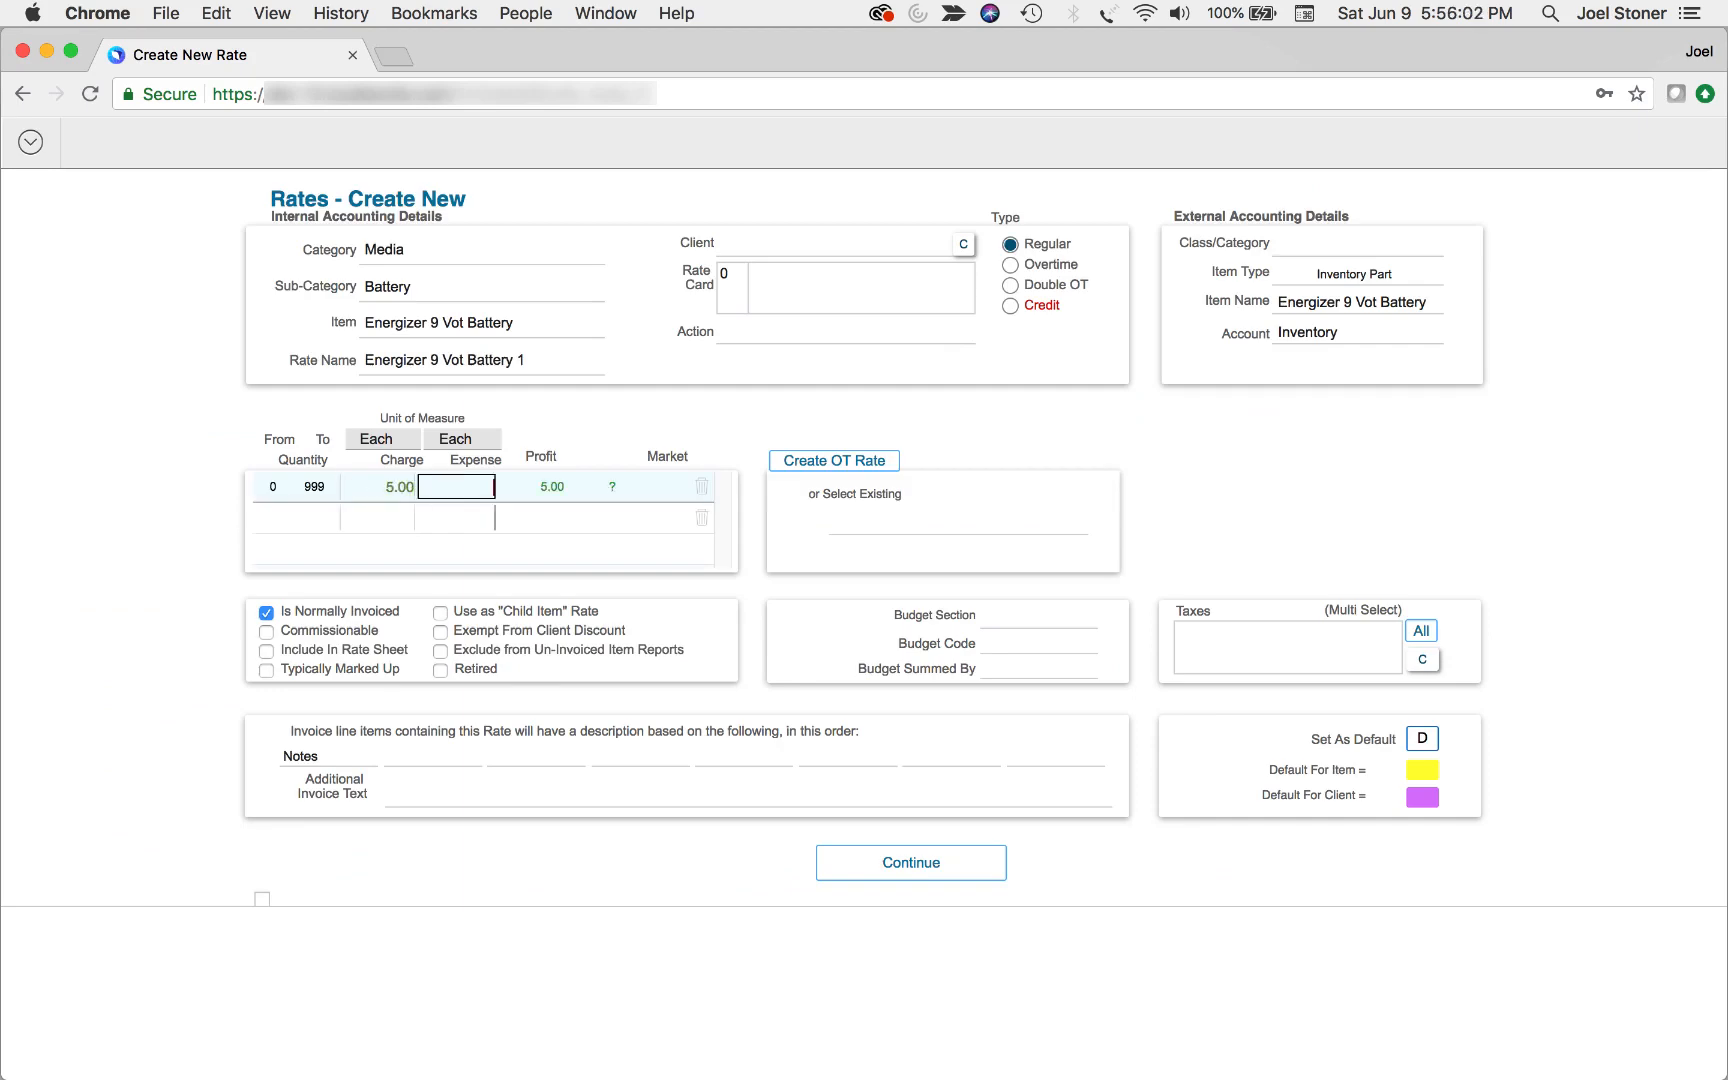
text(1)
key(Tab)
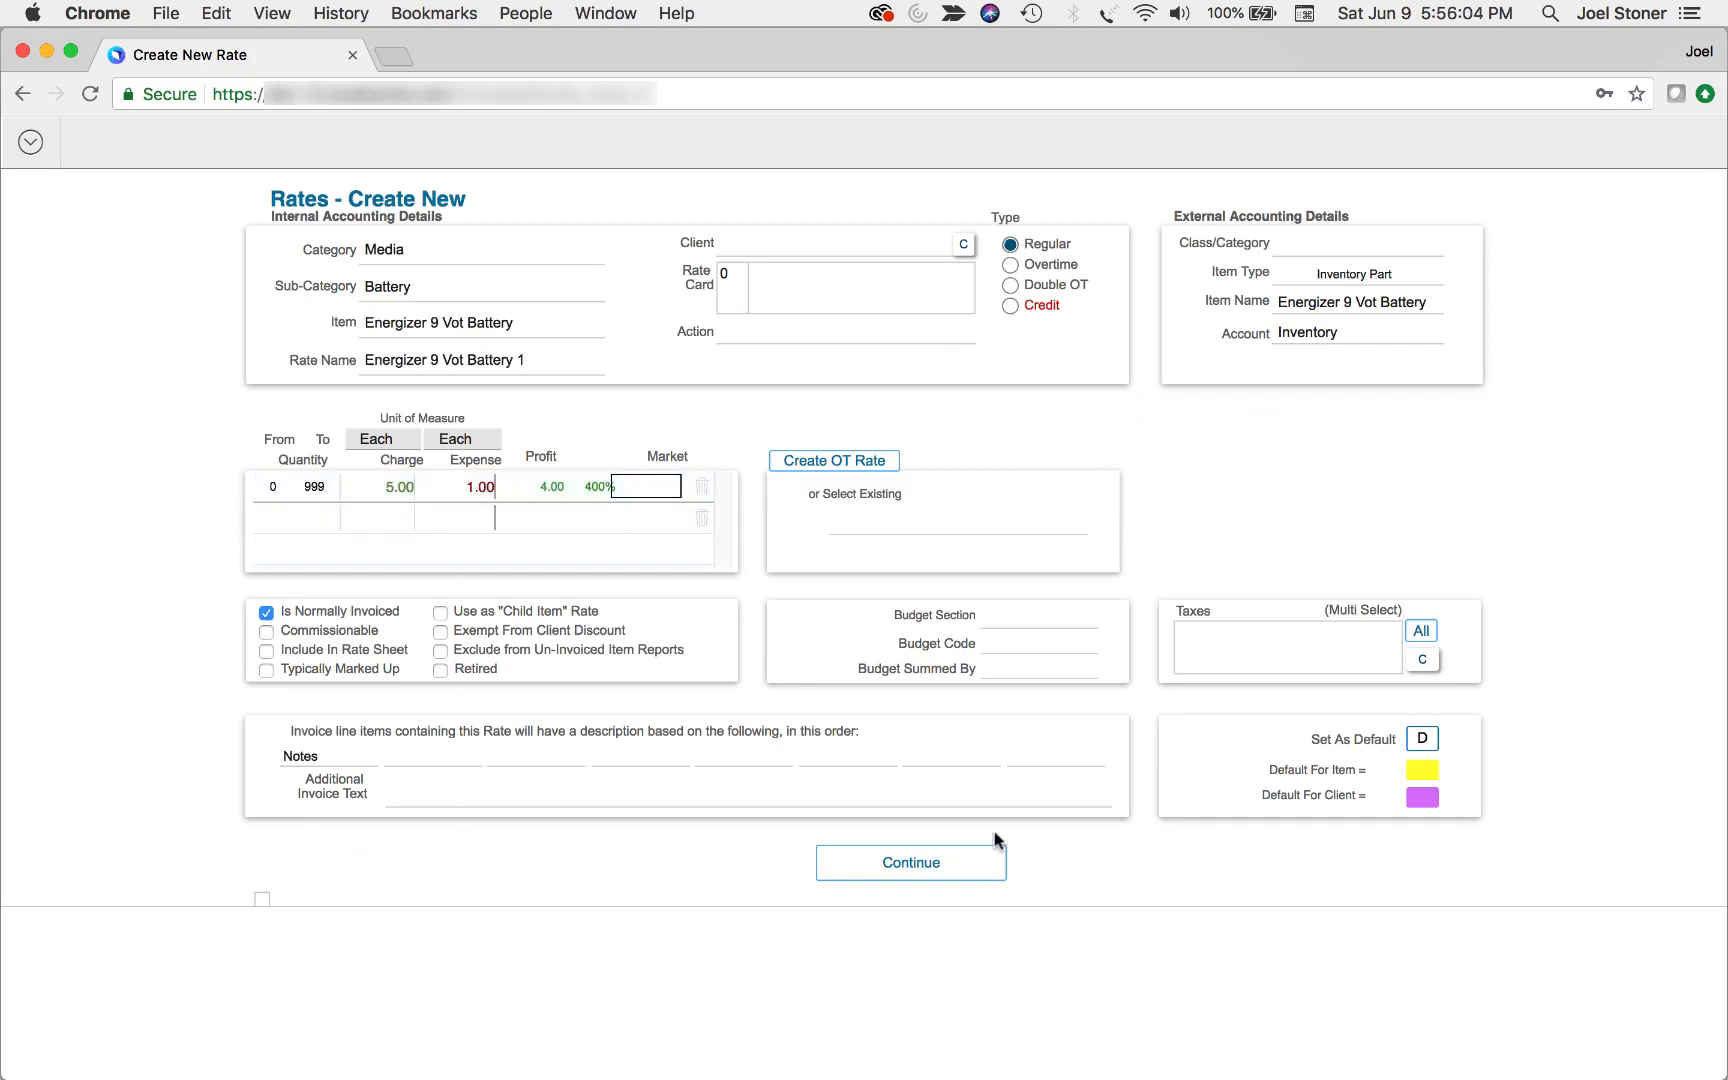
click(962, 874)
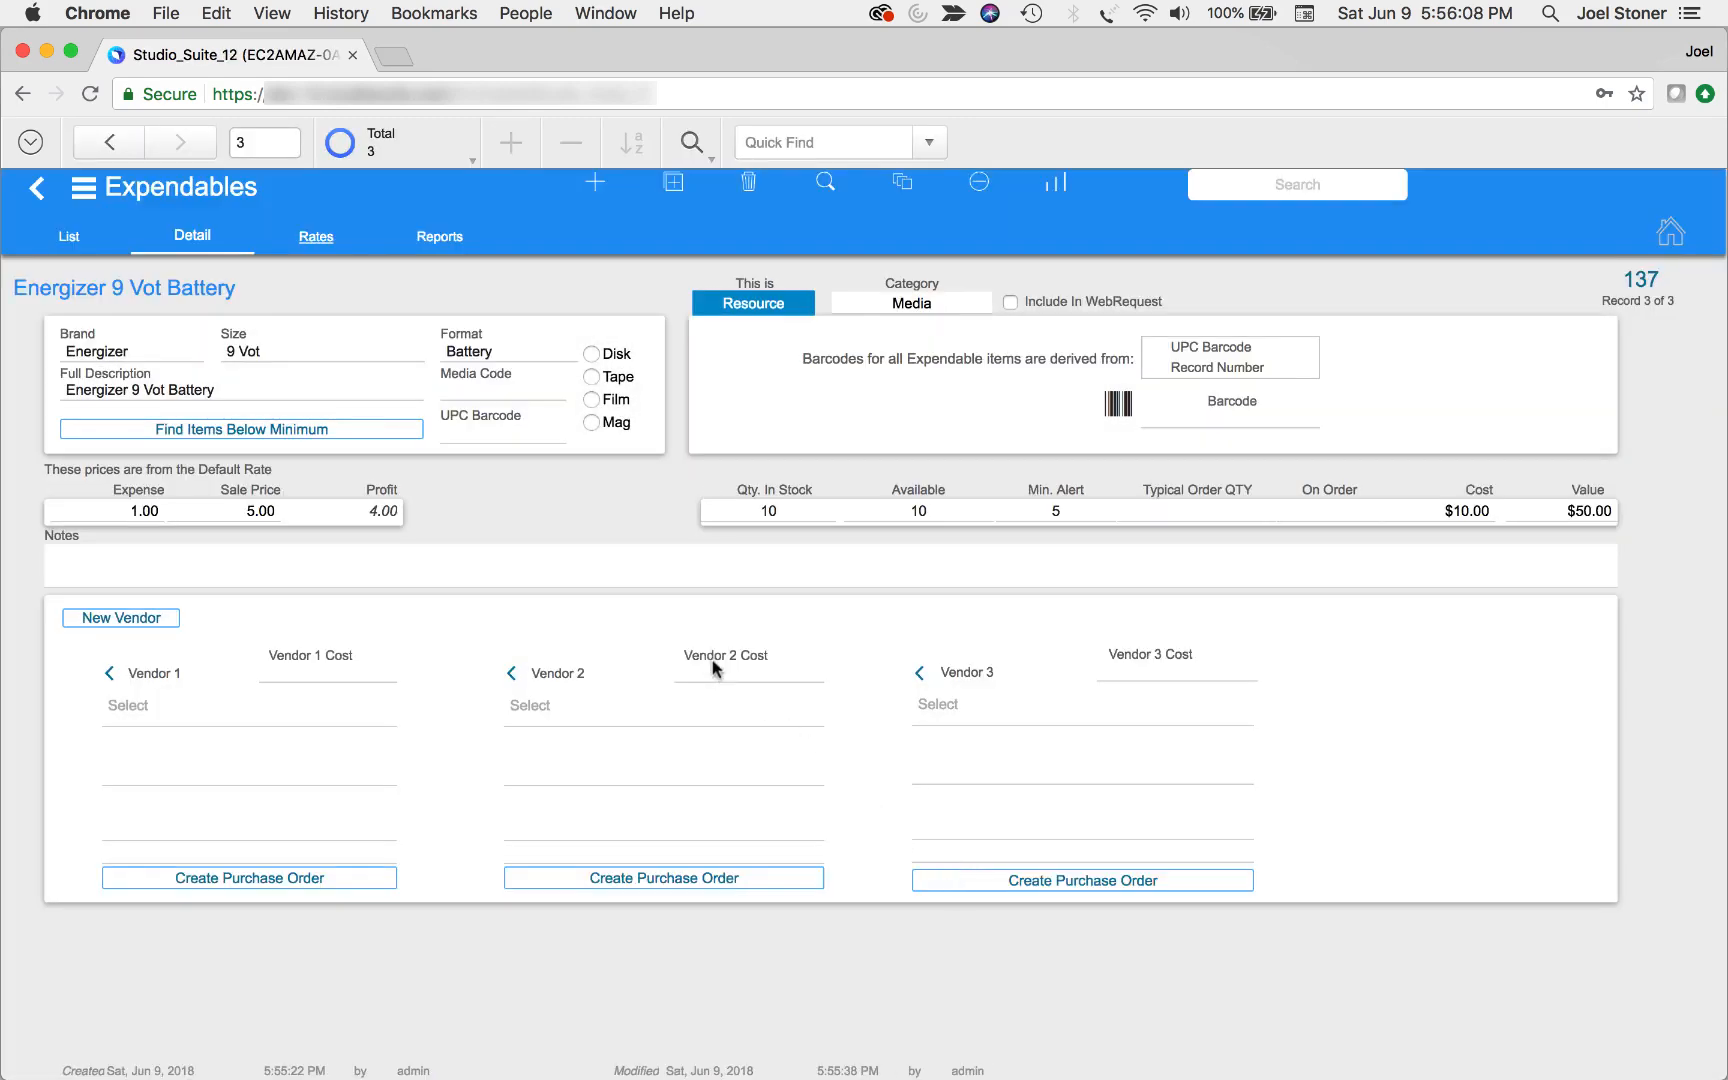
Switch to the Resources & Services module and create an item named Compositing in the Services category
click(172, 205)
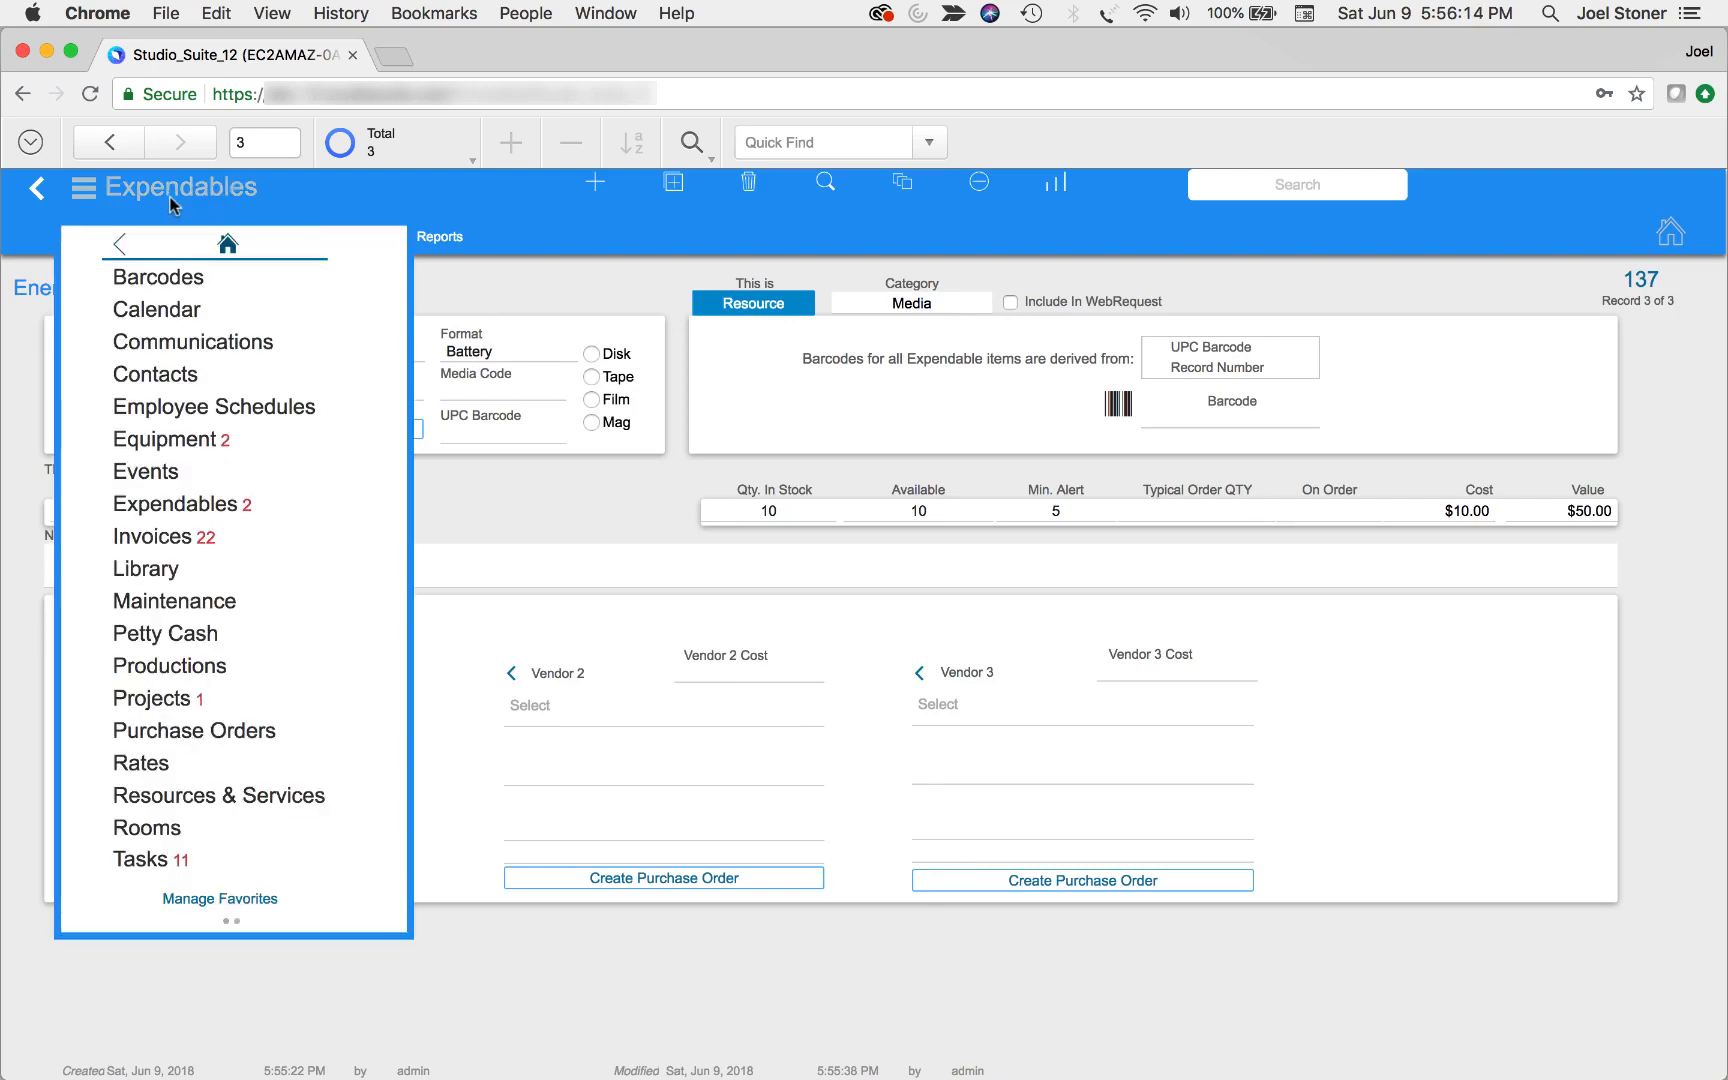
click(281, 797)
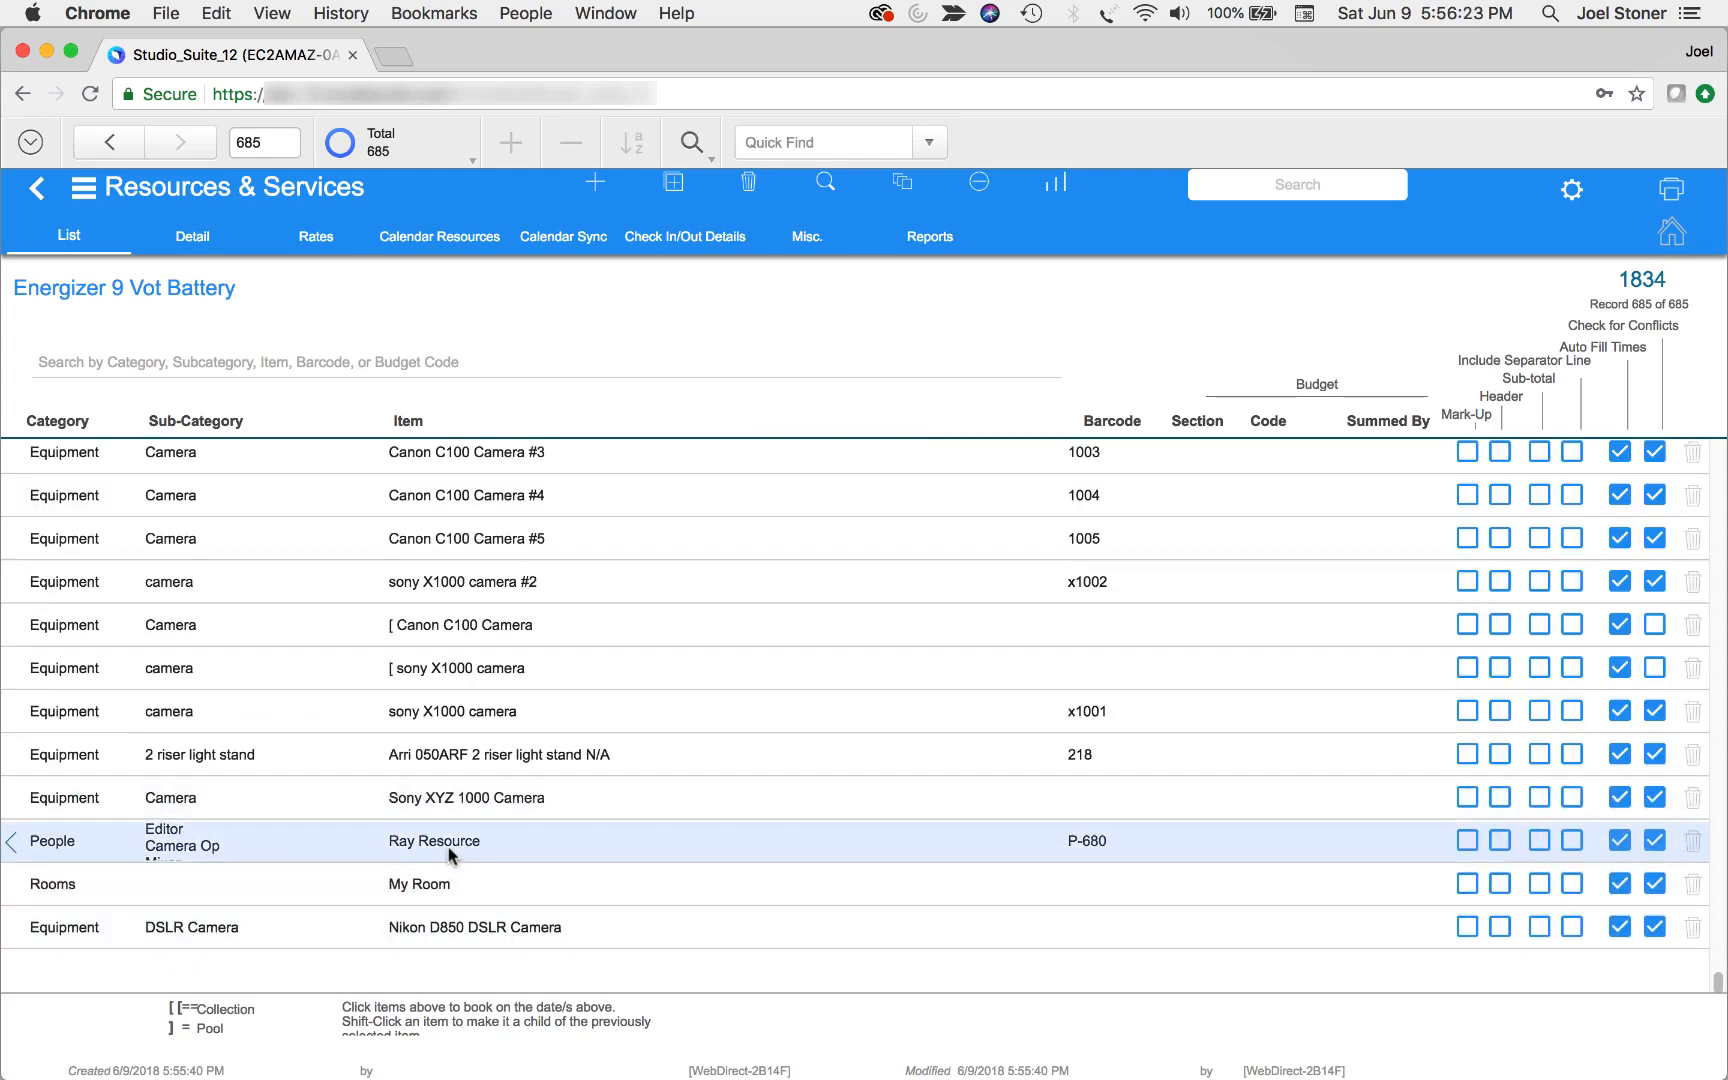
click(600, 190)
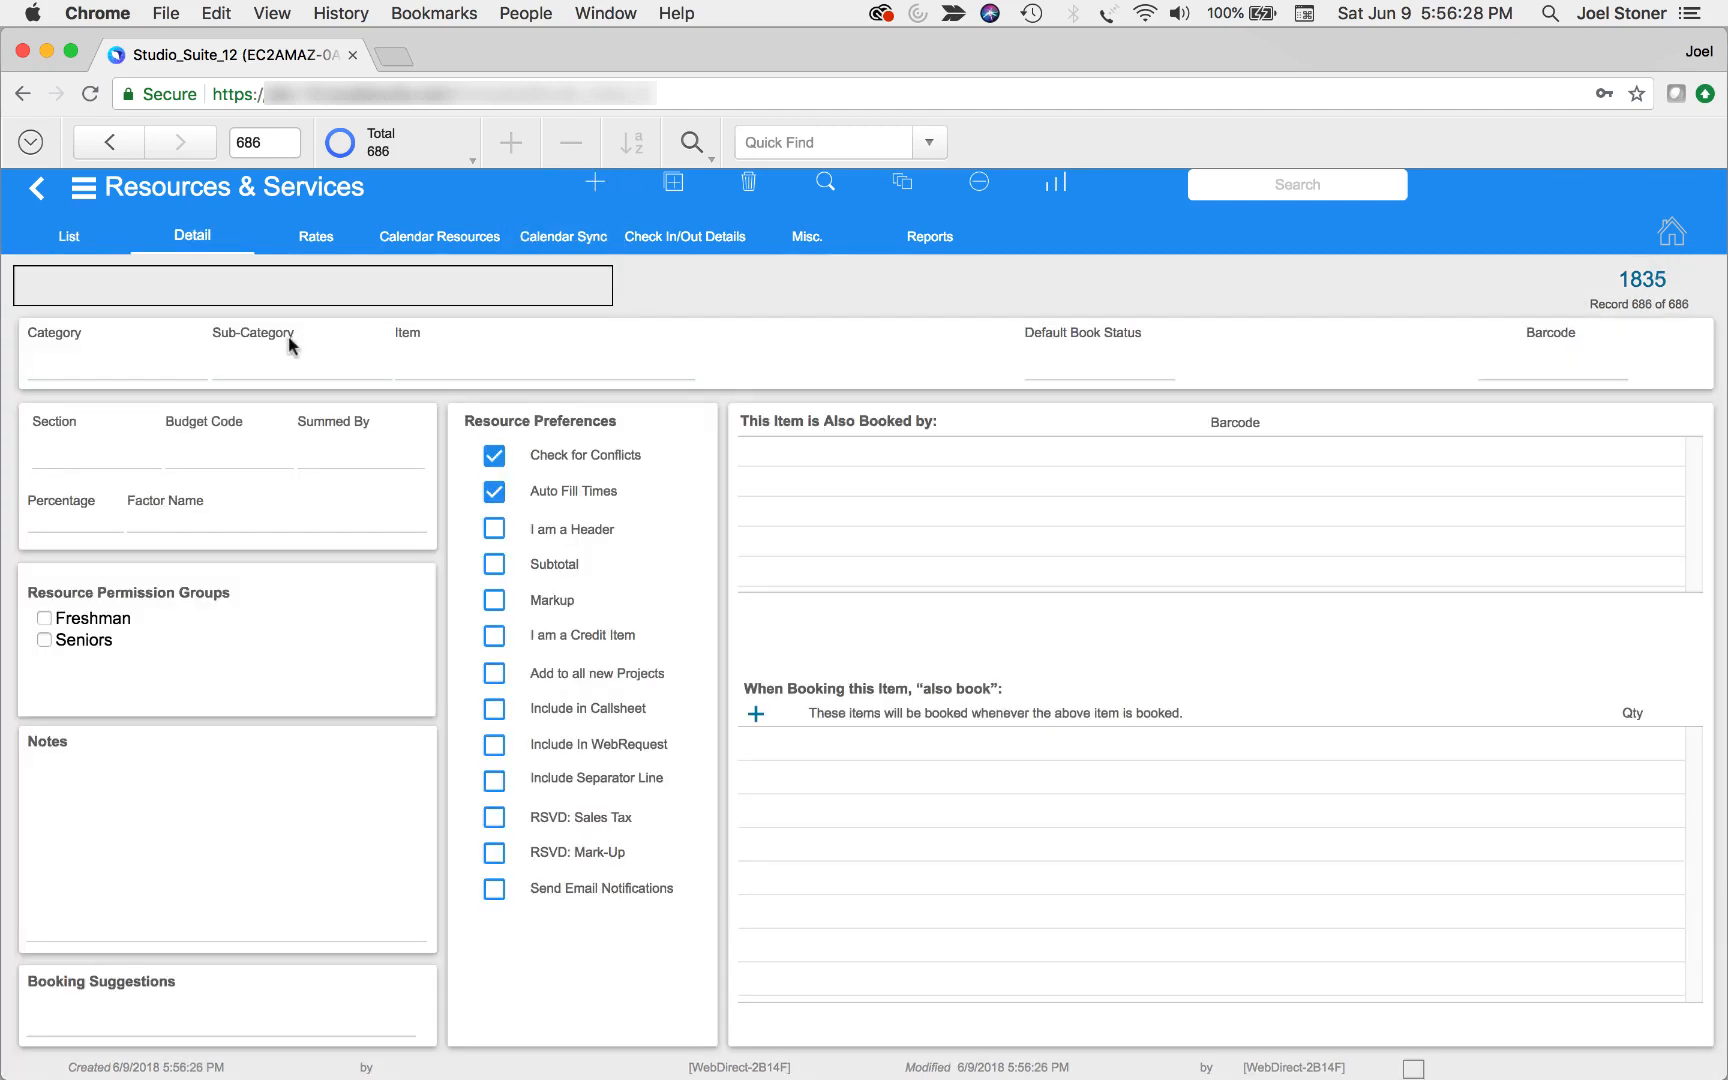
click(114, 374)
click(108, 545)
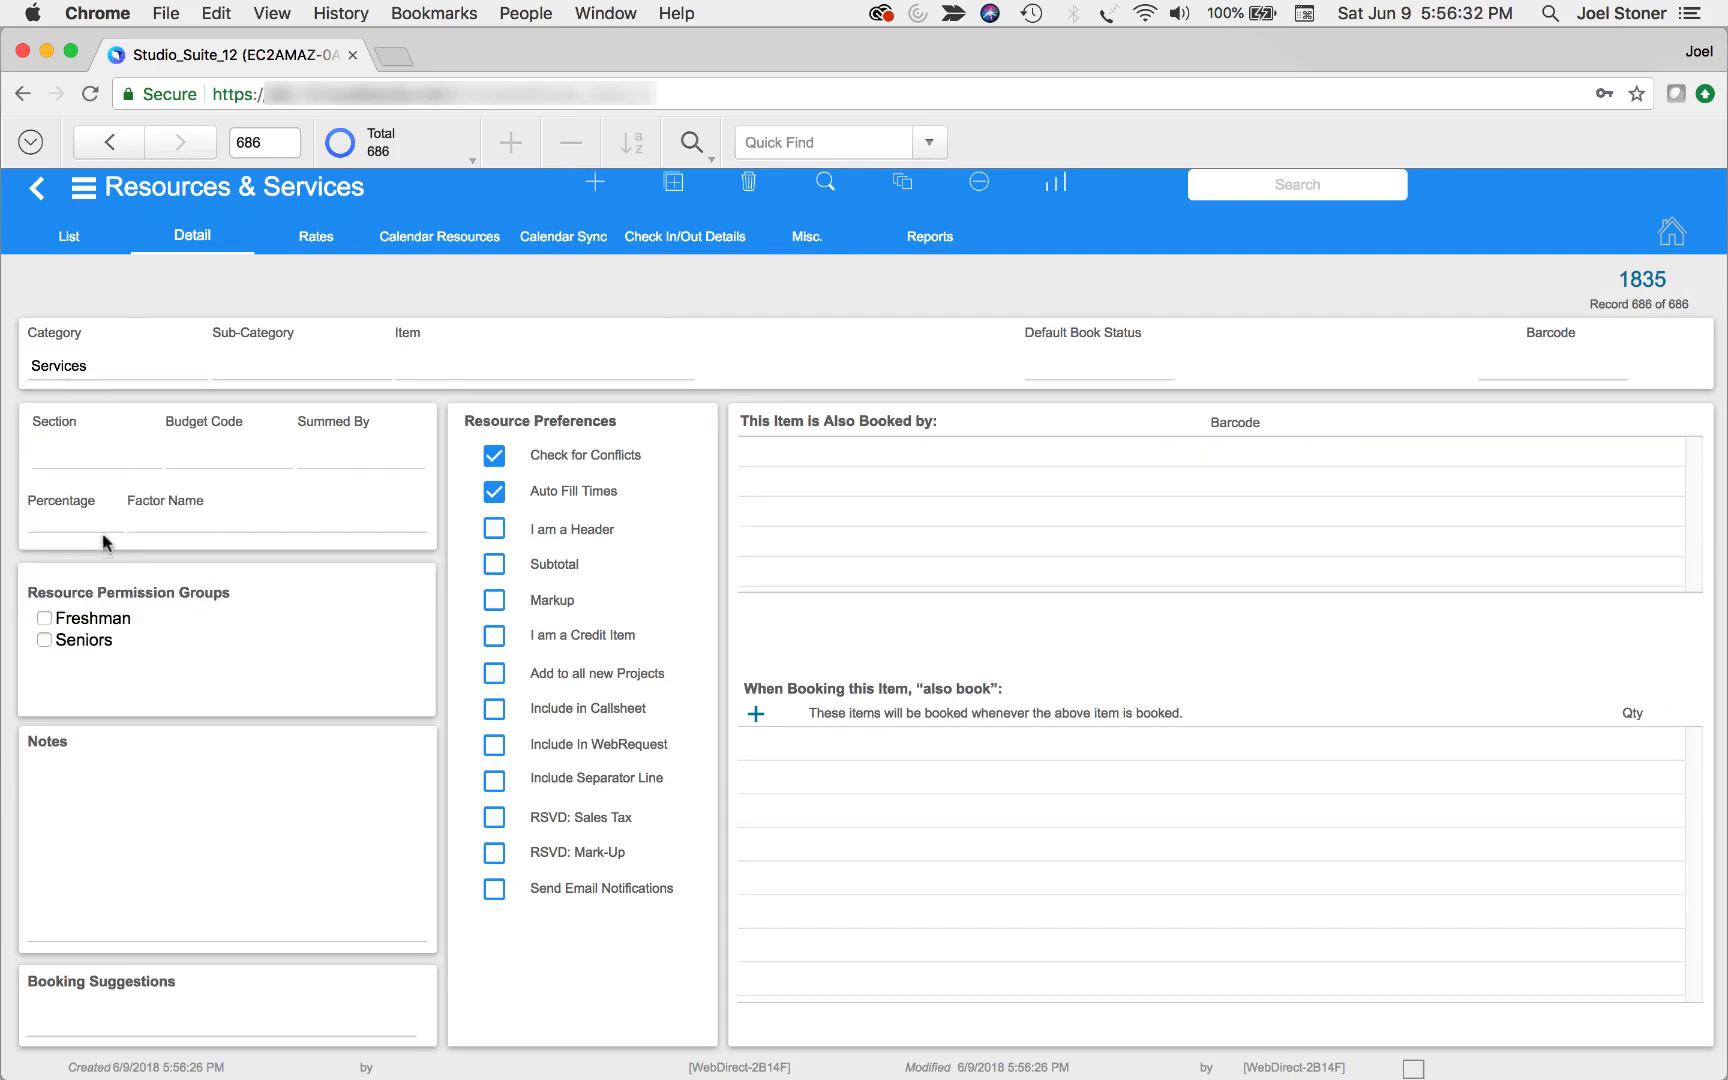
click(426, 378)
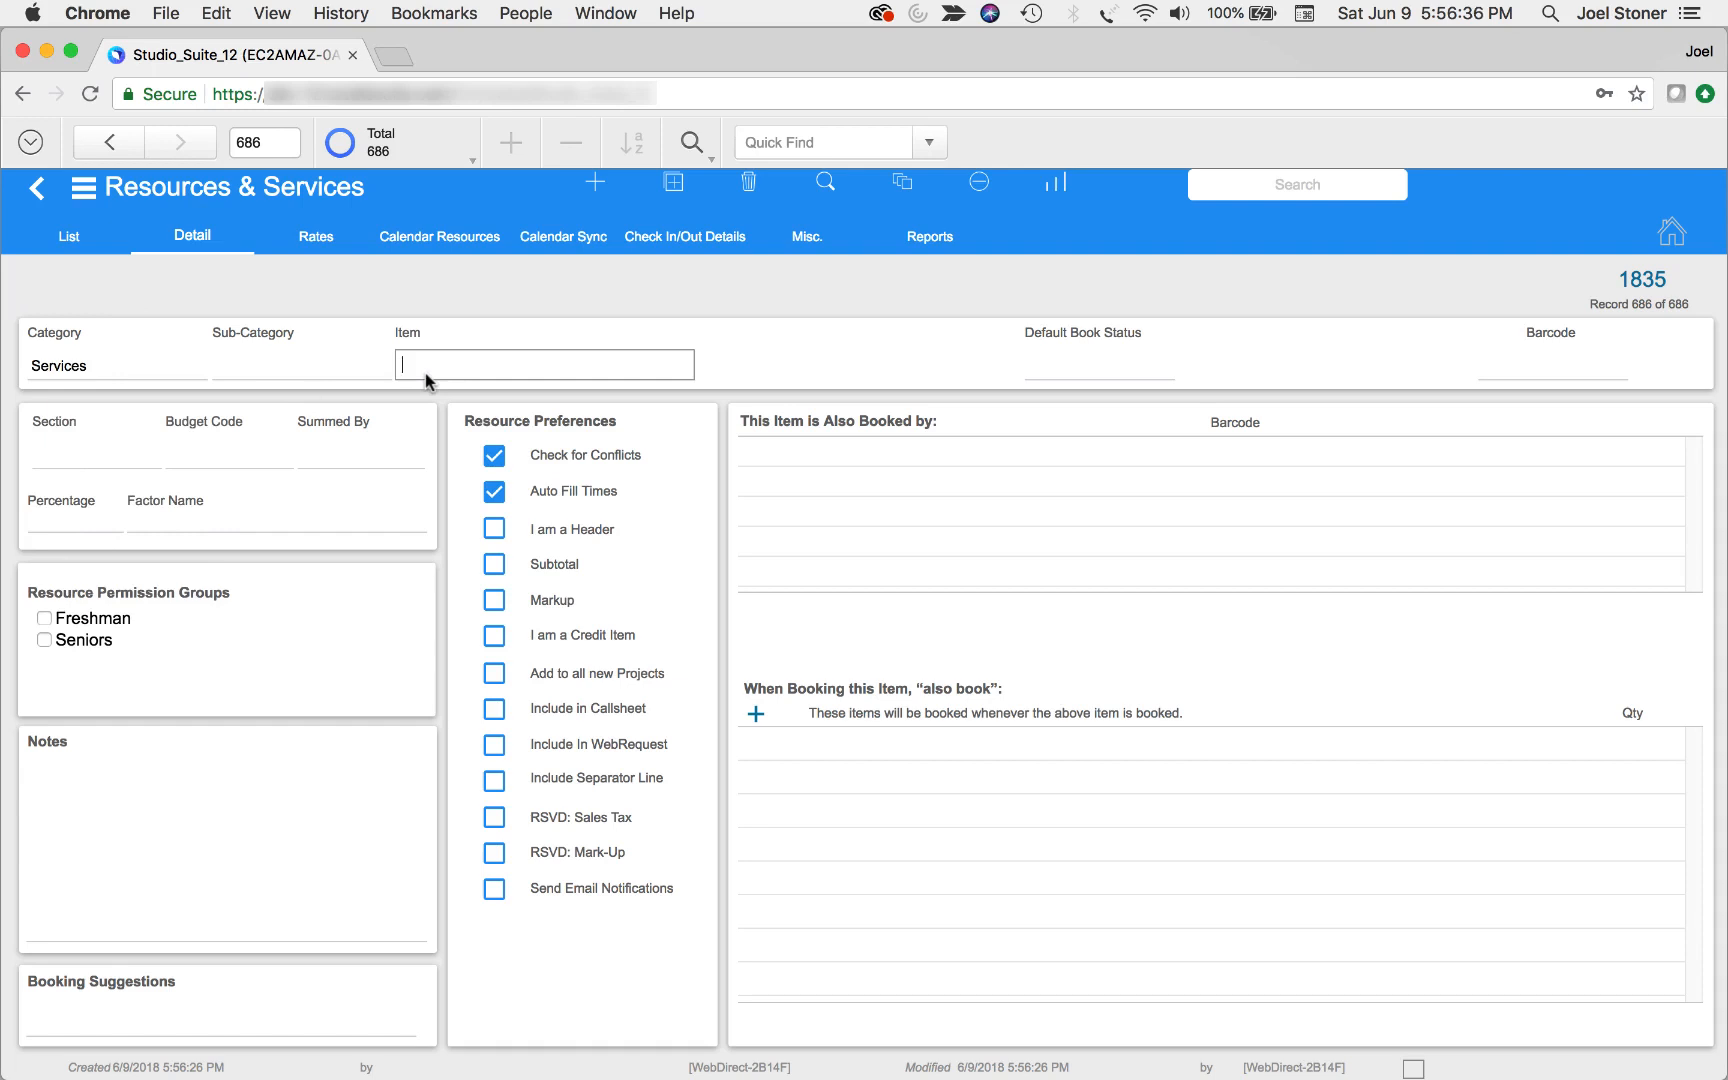
text(Compositing)
click(728, 310)
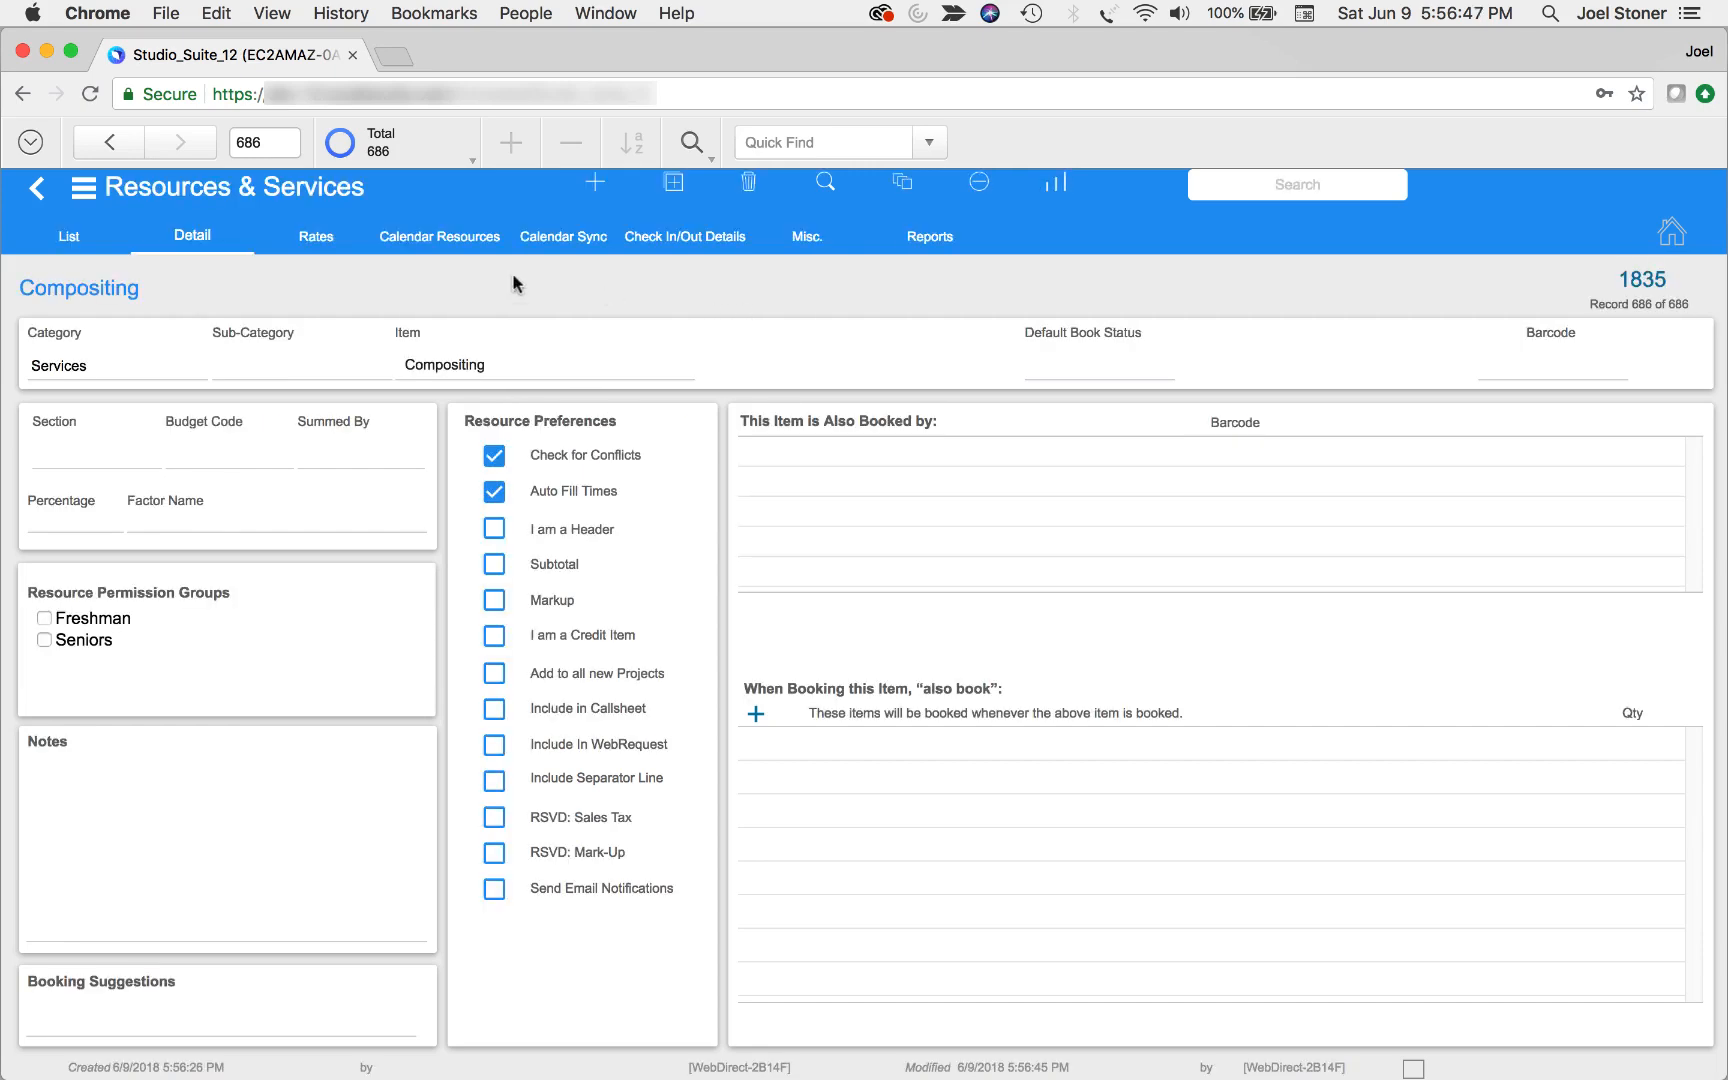
Search the existing rates for "compo" and assign the Compositing Hourly rate to the Compositing service
click(338, 248)
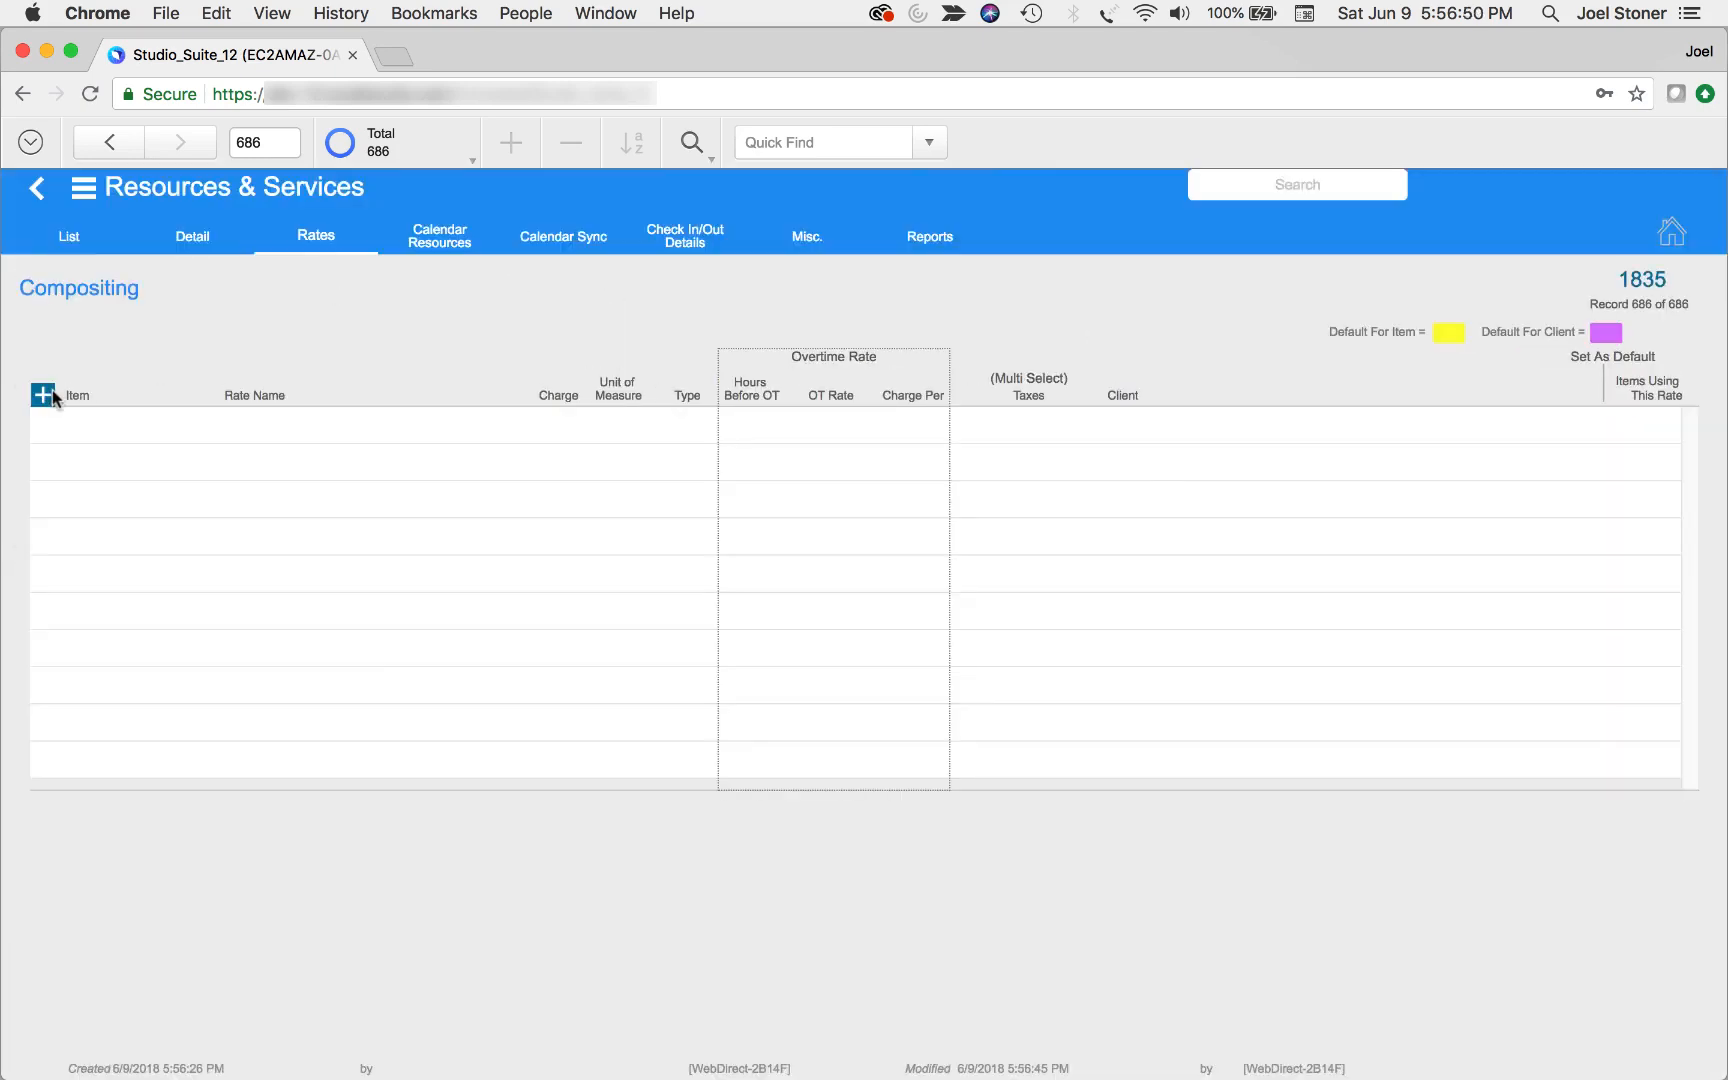
click(44, 396)
click(154, 417)
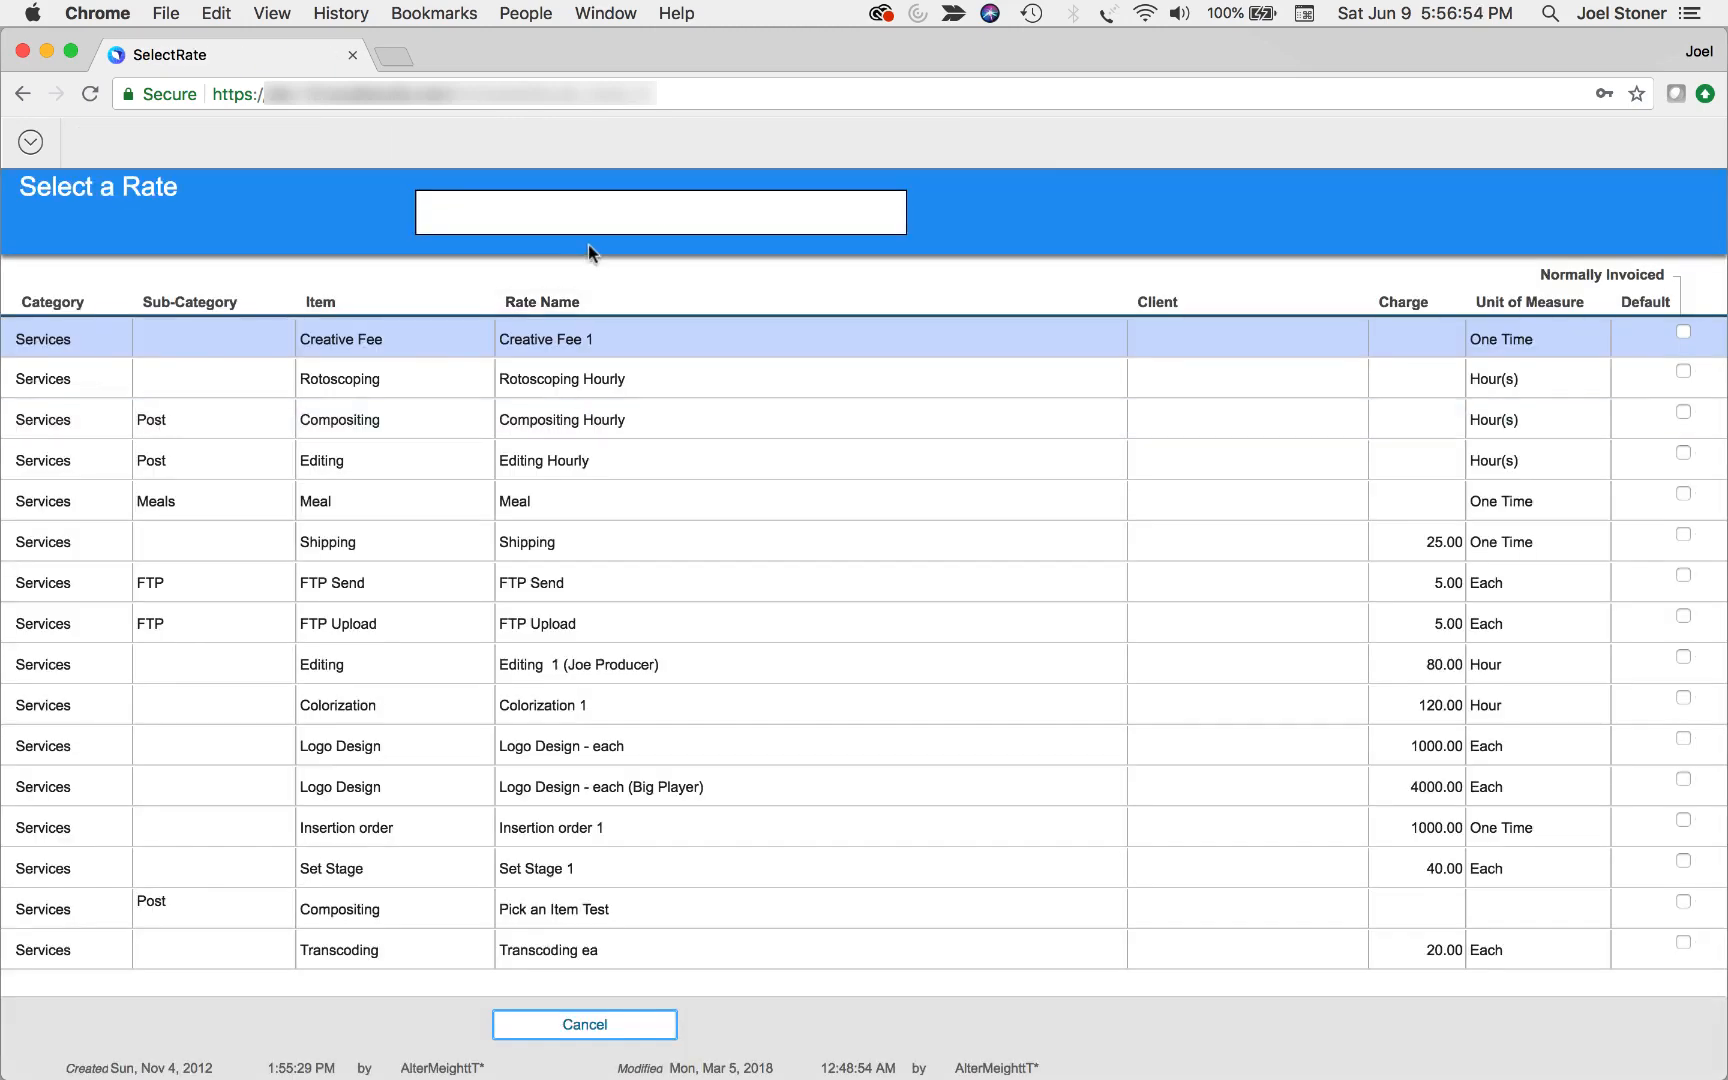
text(compo)
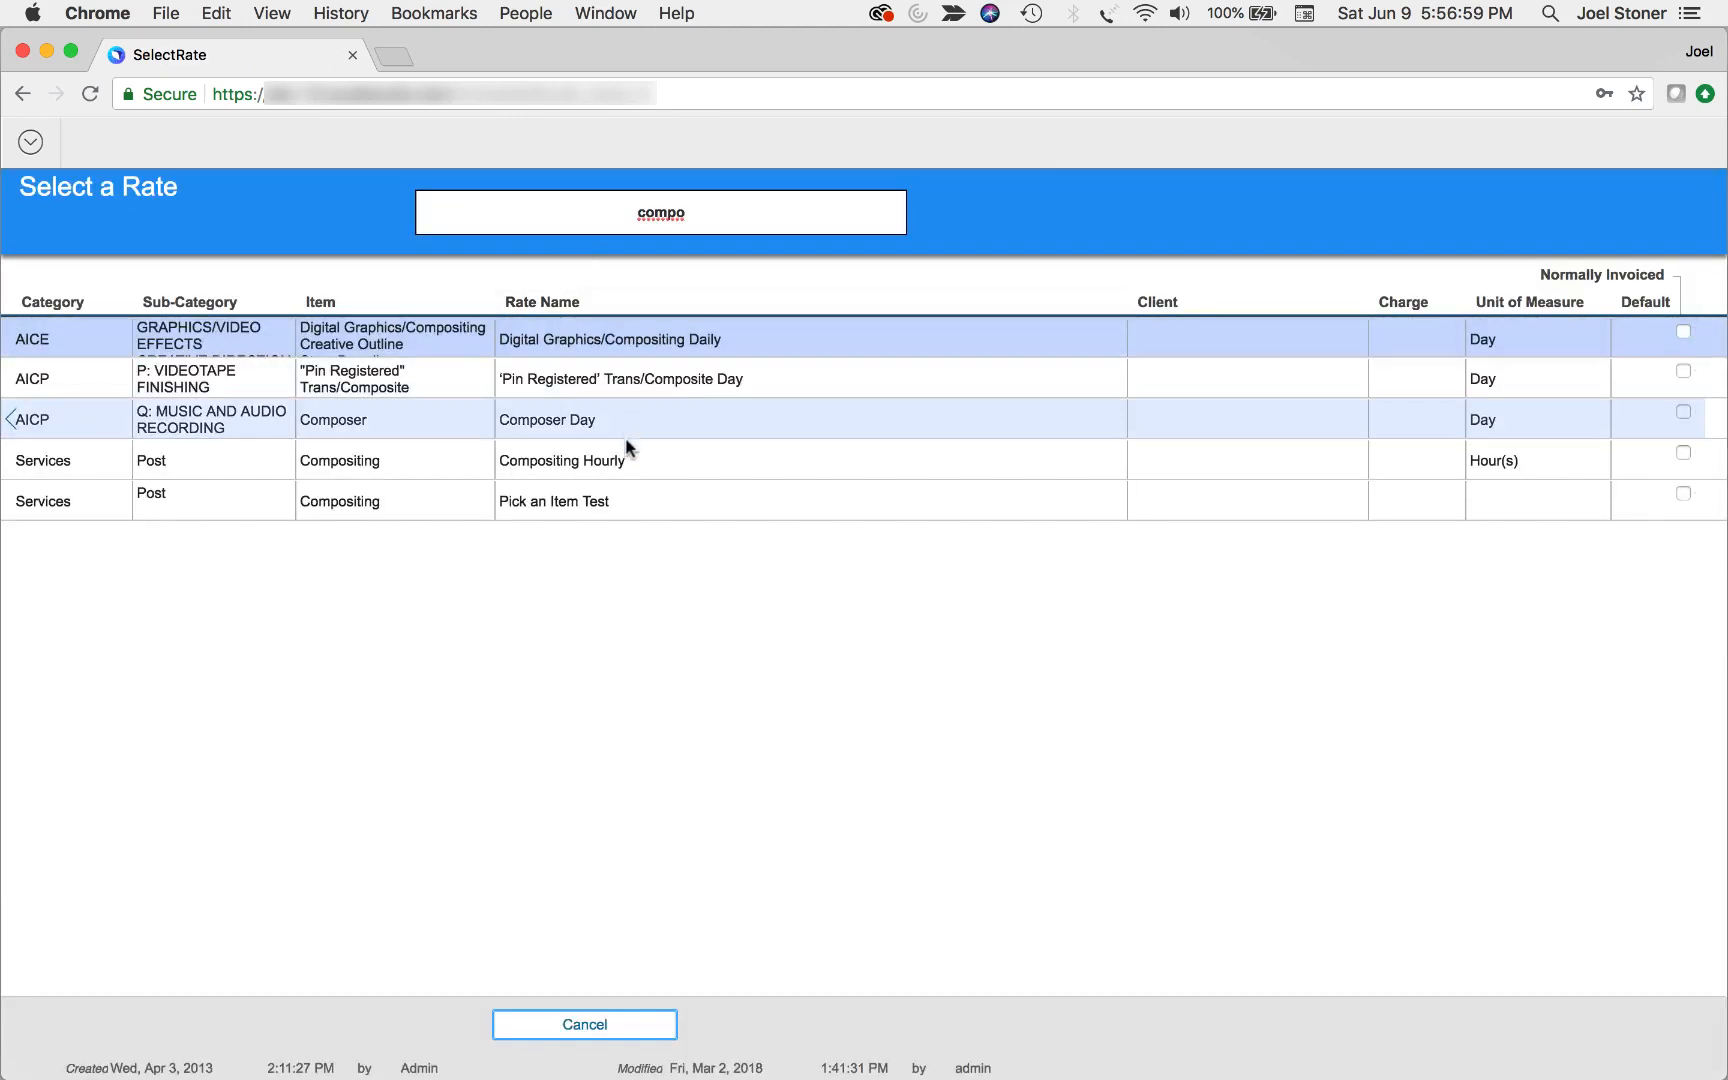
click(621, 467)
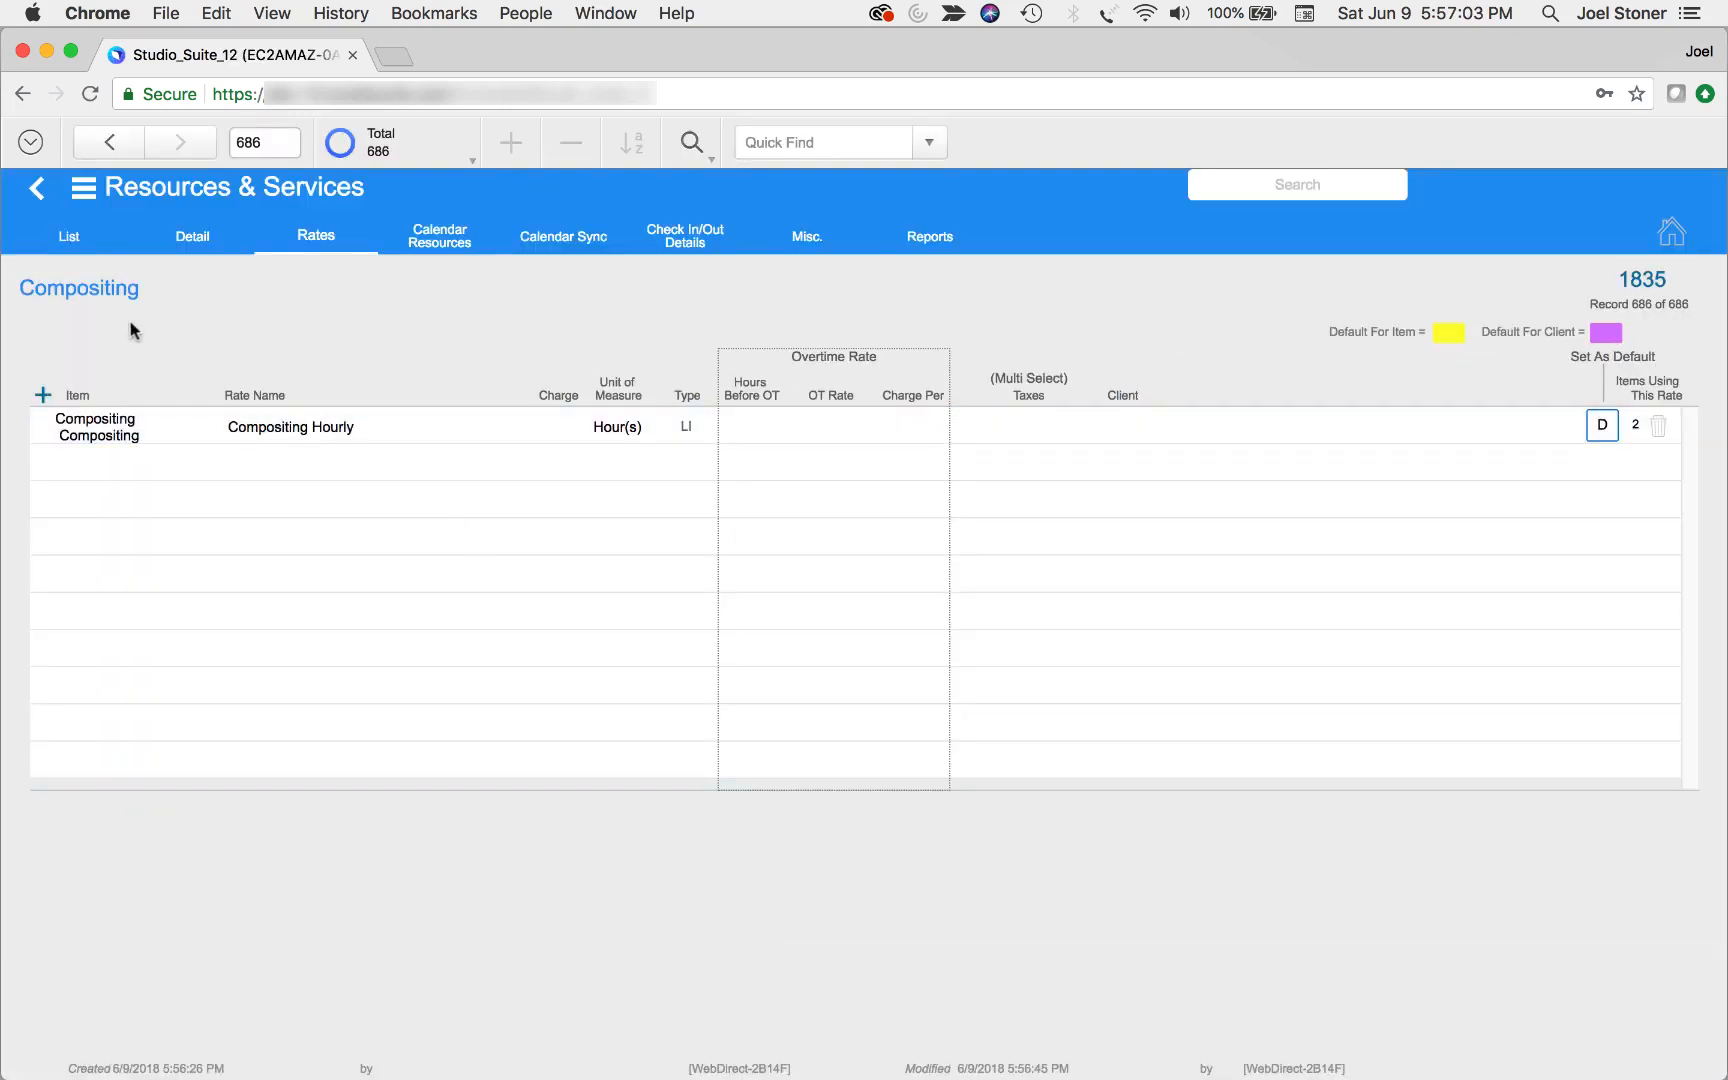
Switch to the Projects module and create a project named Resources
click(83, 187)
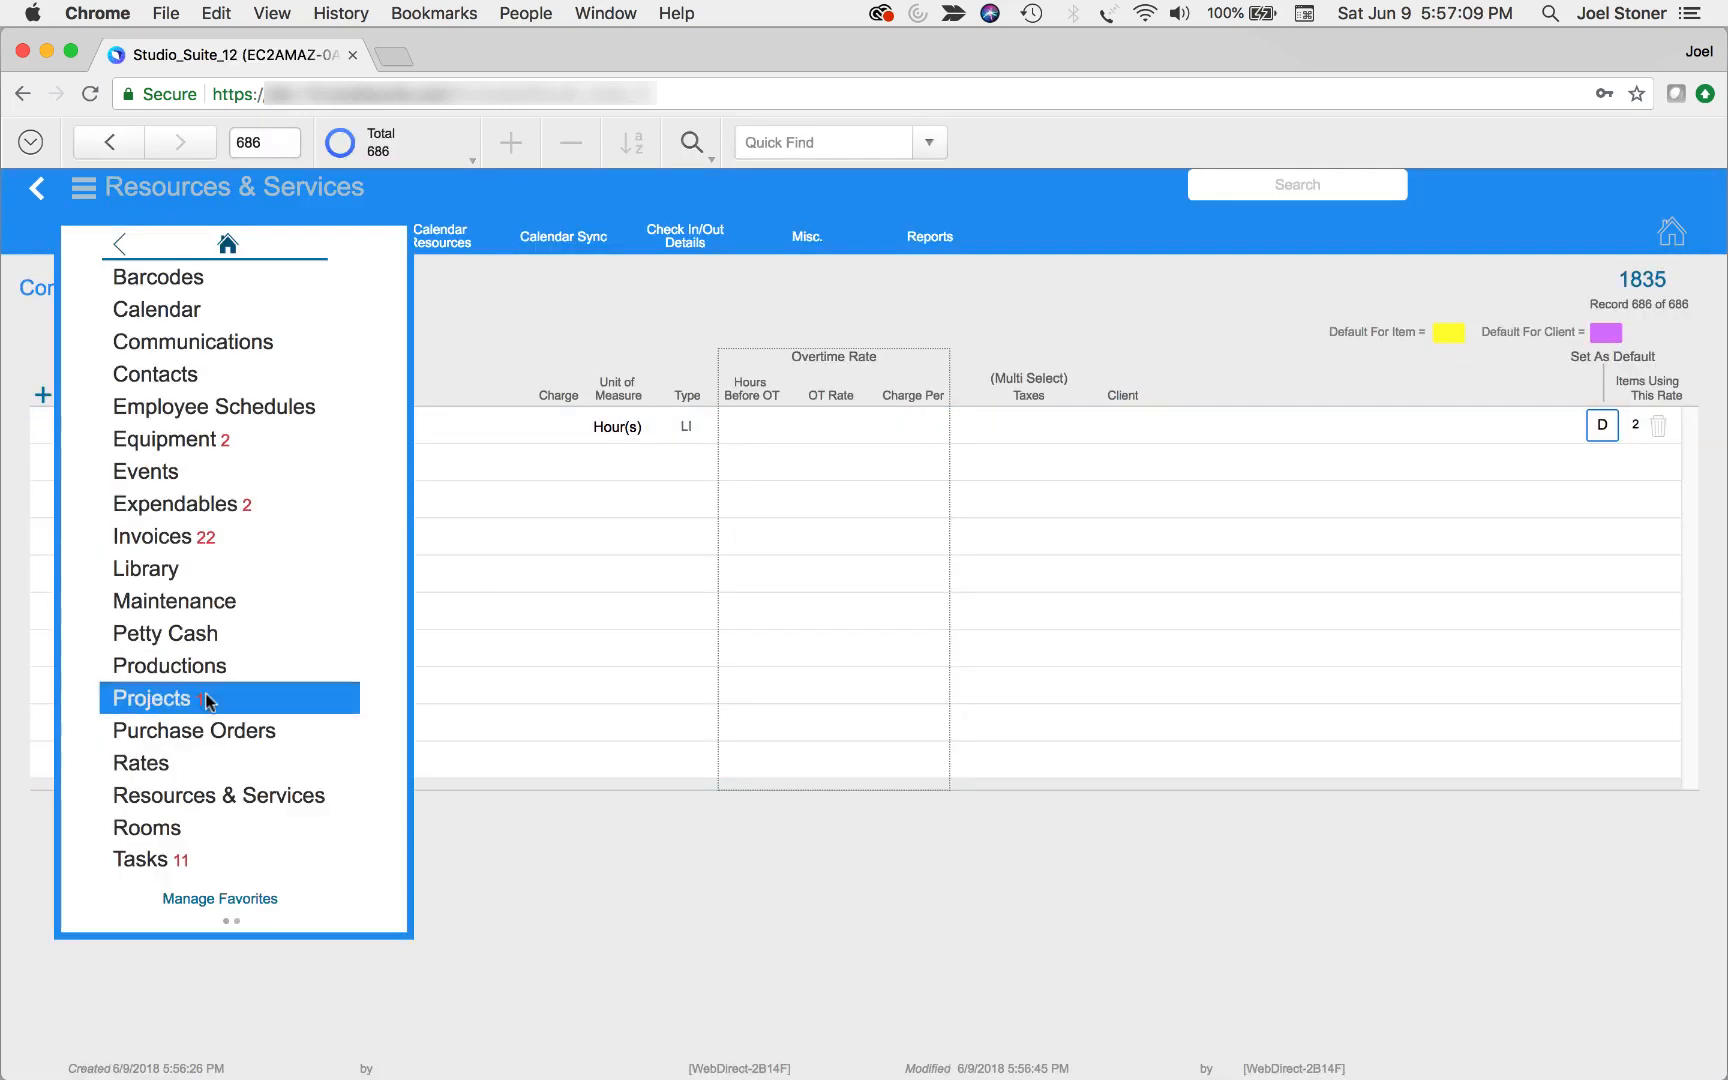
click(208, 700)
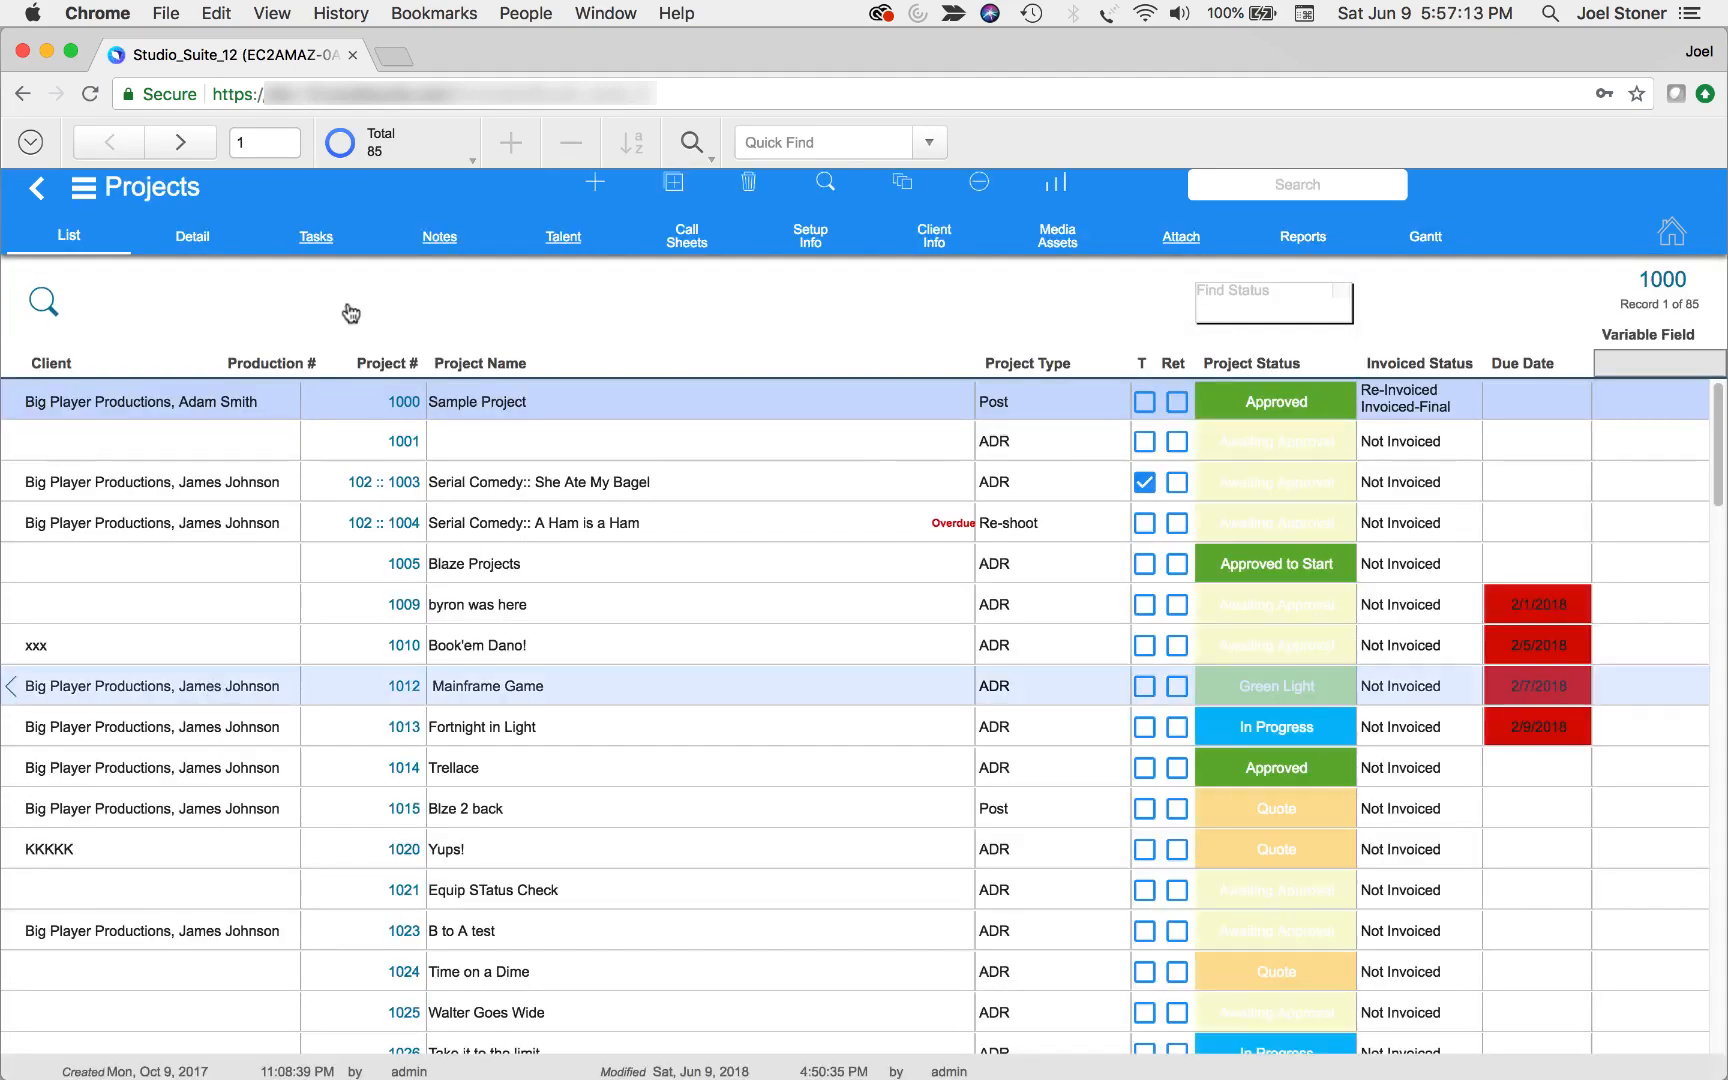
click(580, 188)
text(Resources)
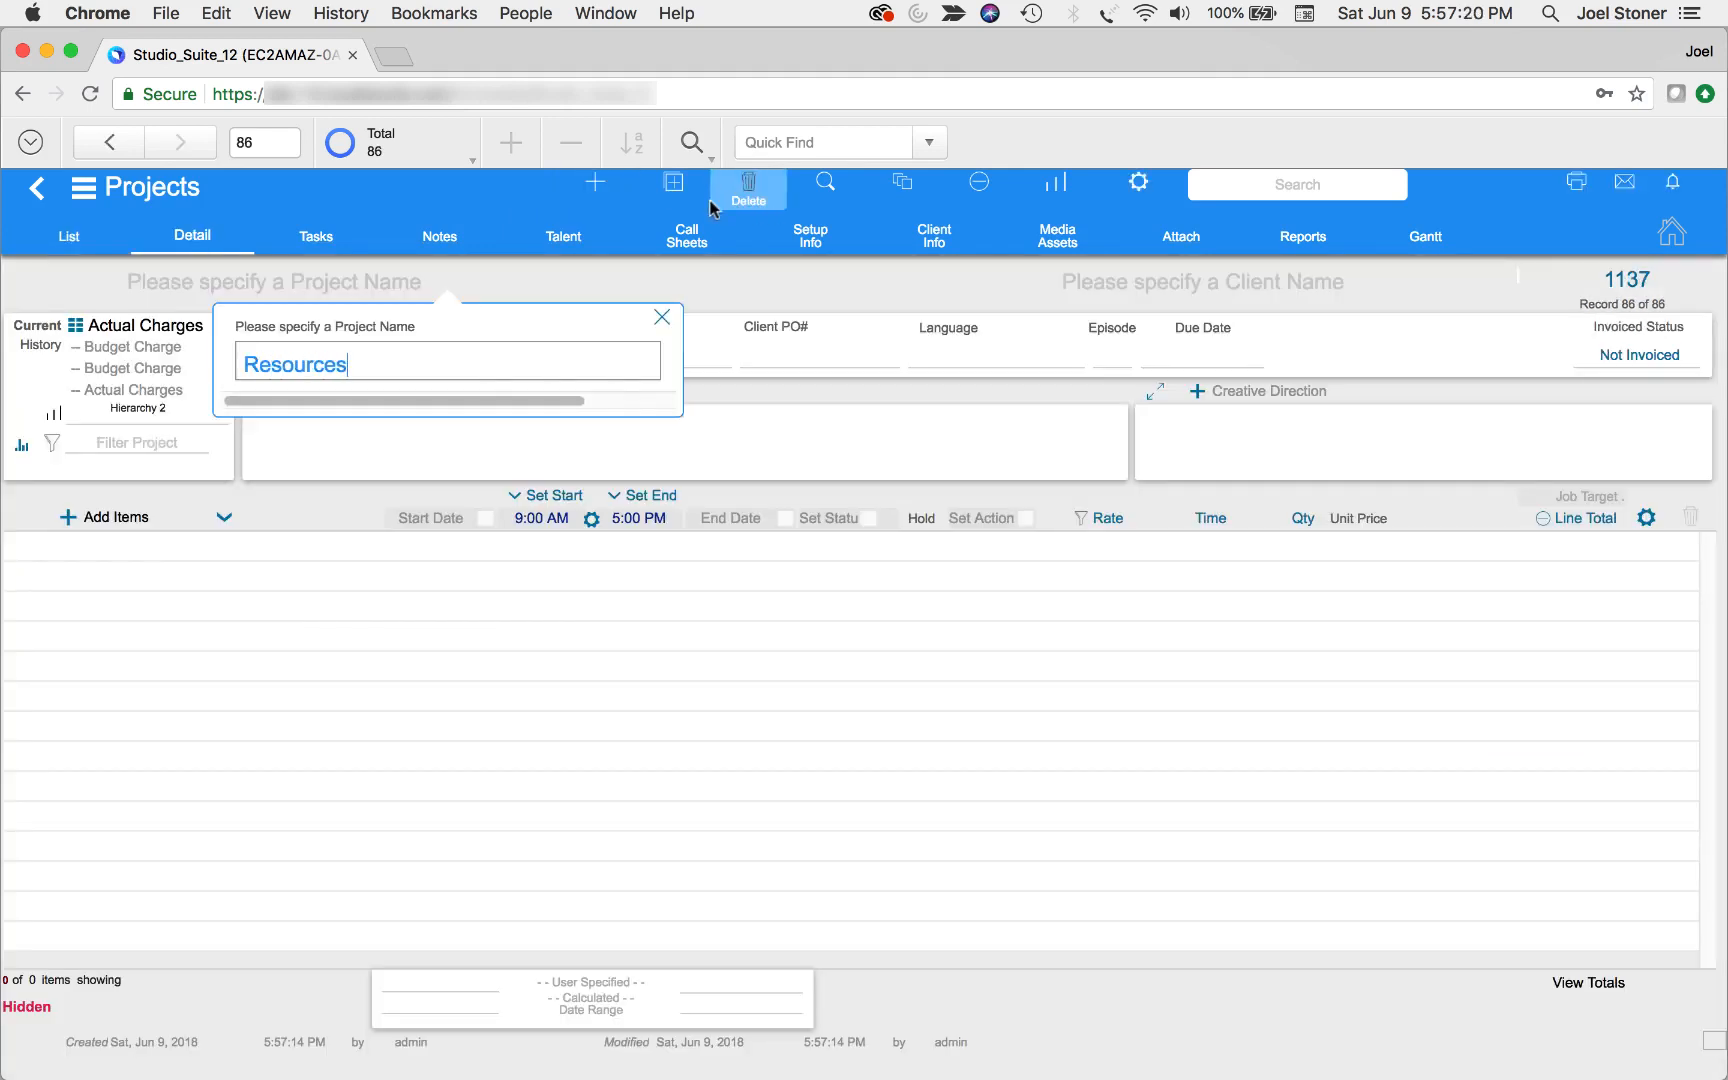
click(540, 432)
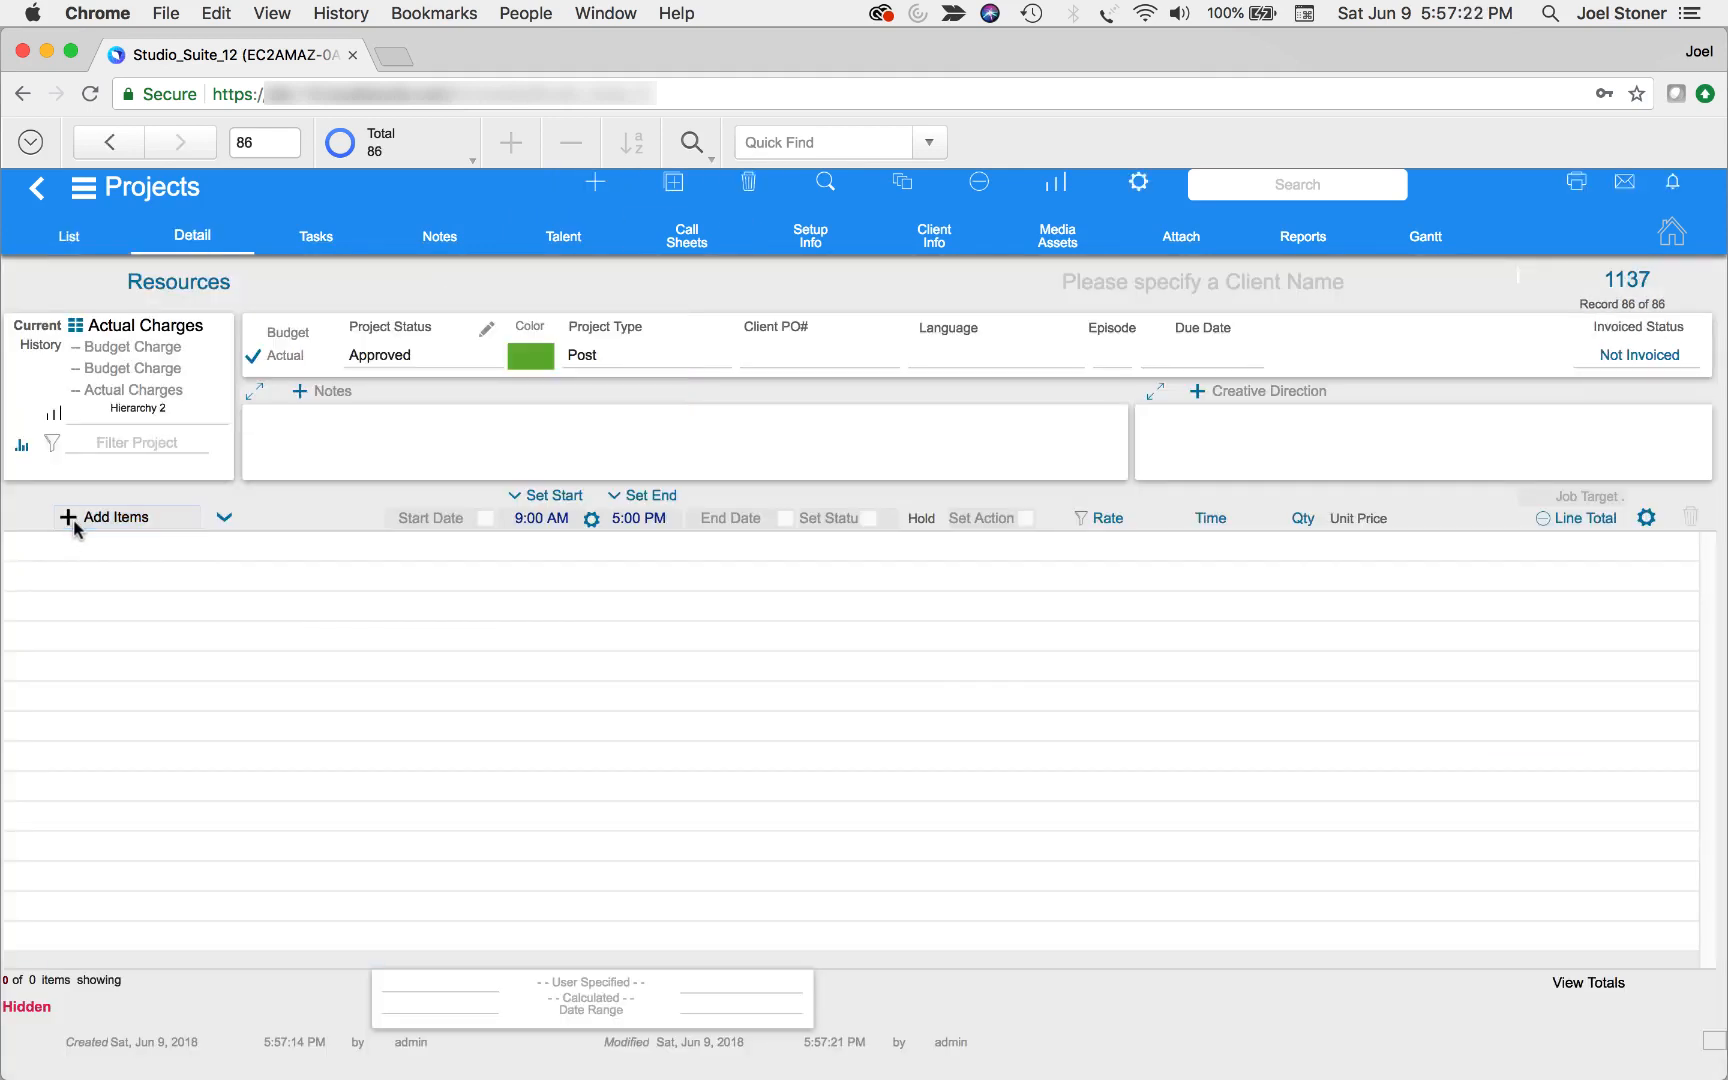
Start adding items to the project, selecting My Room and, from the People category, the person with Editor and Camera Op sub-categories
click(70, 518)
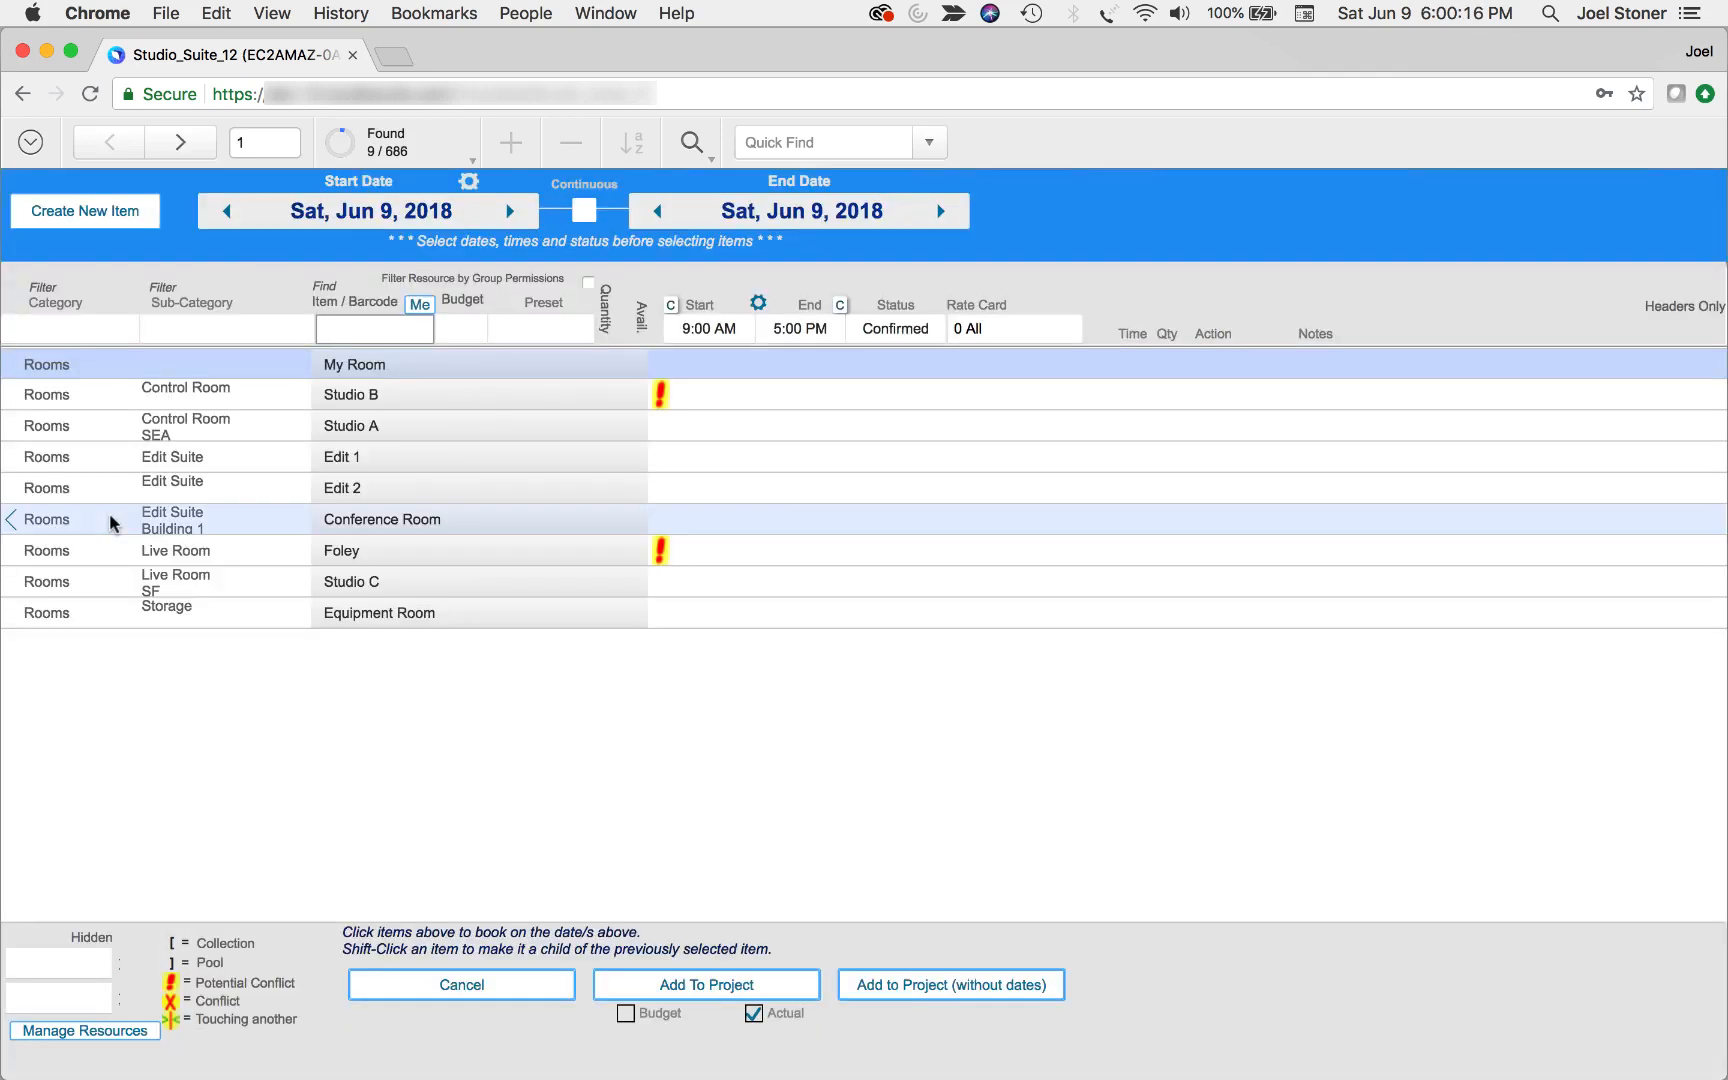
click(393, 368)
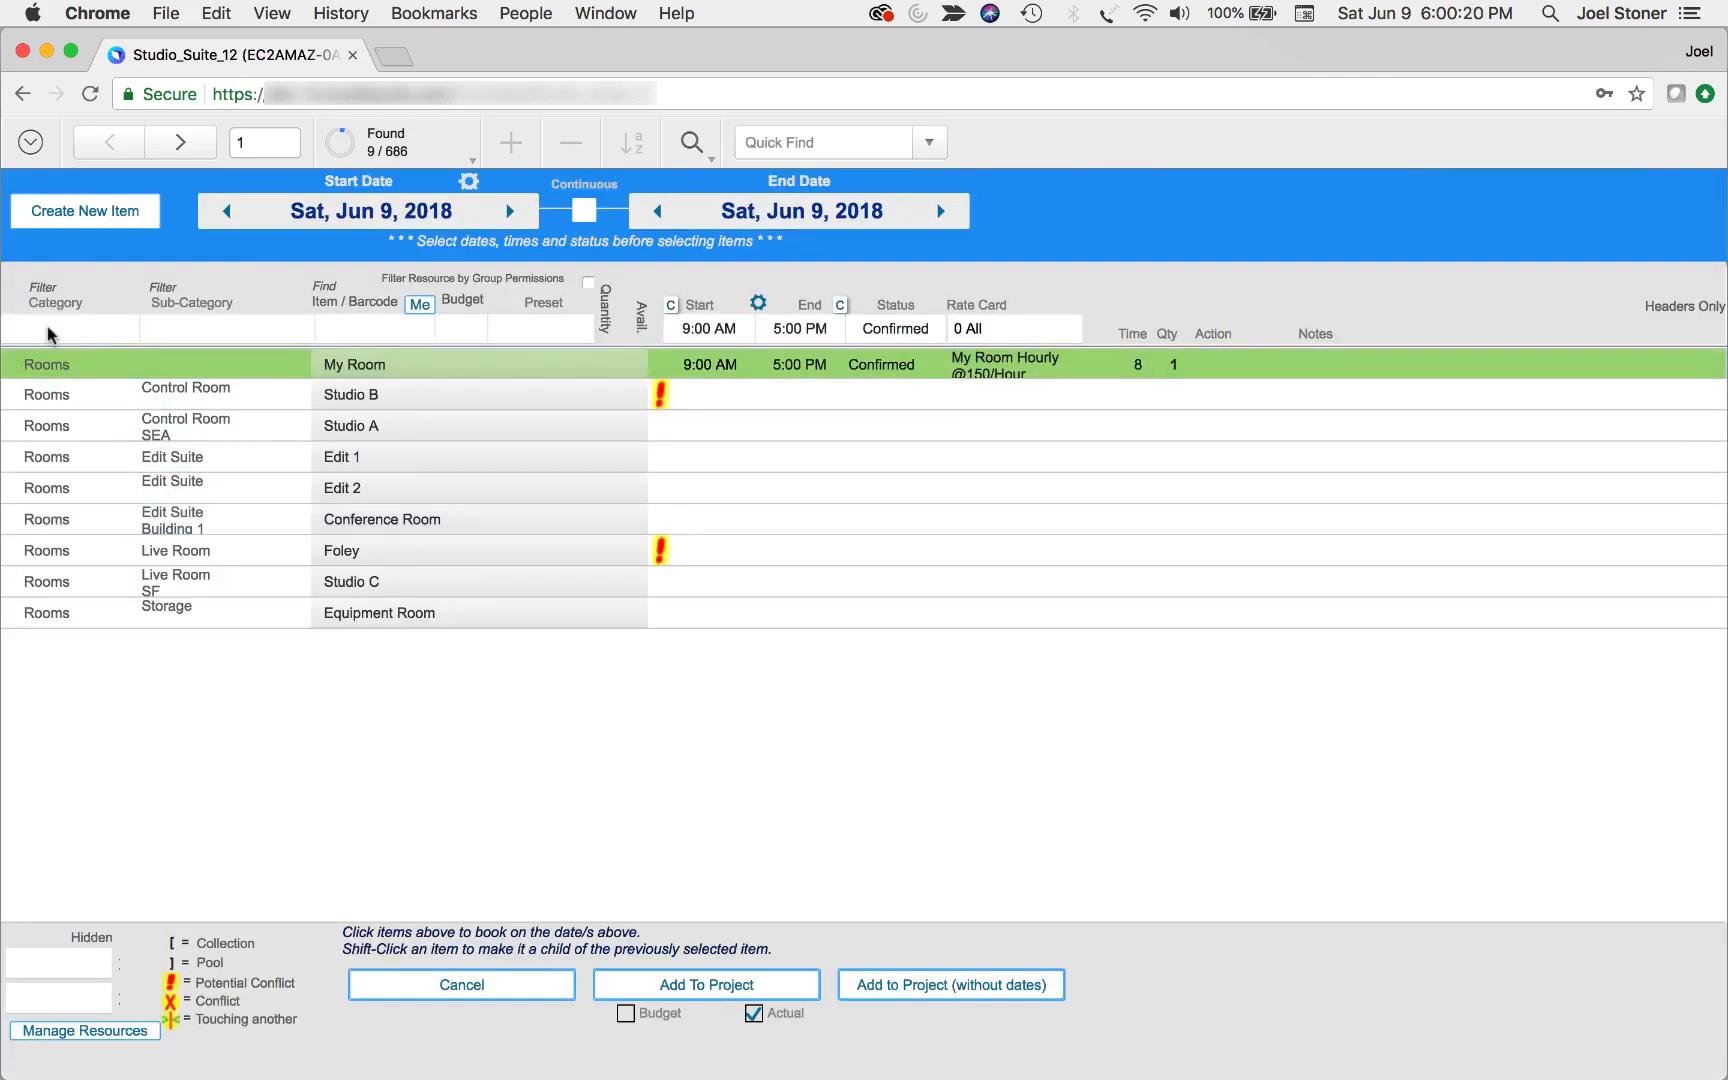
click(106, 330)
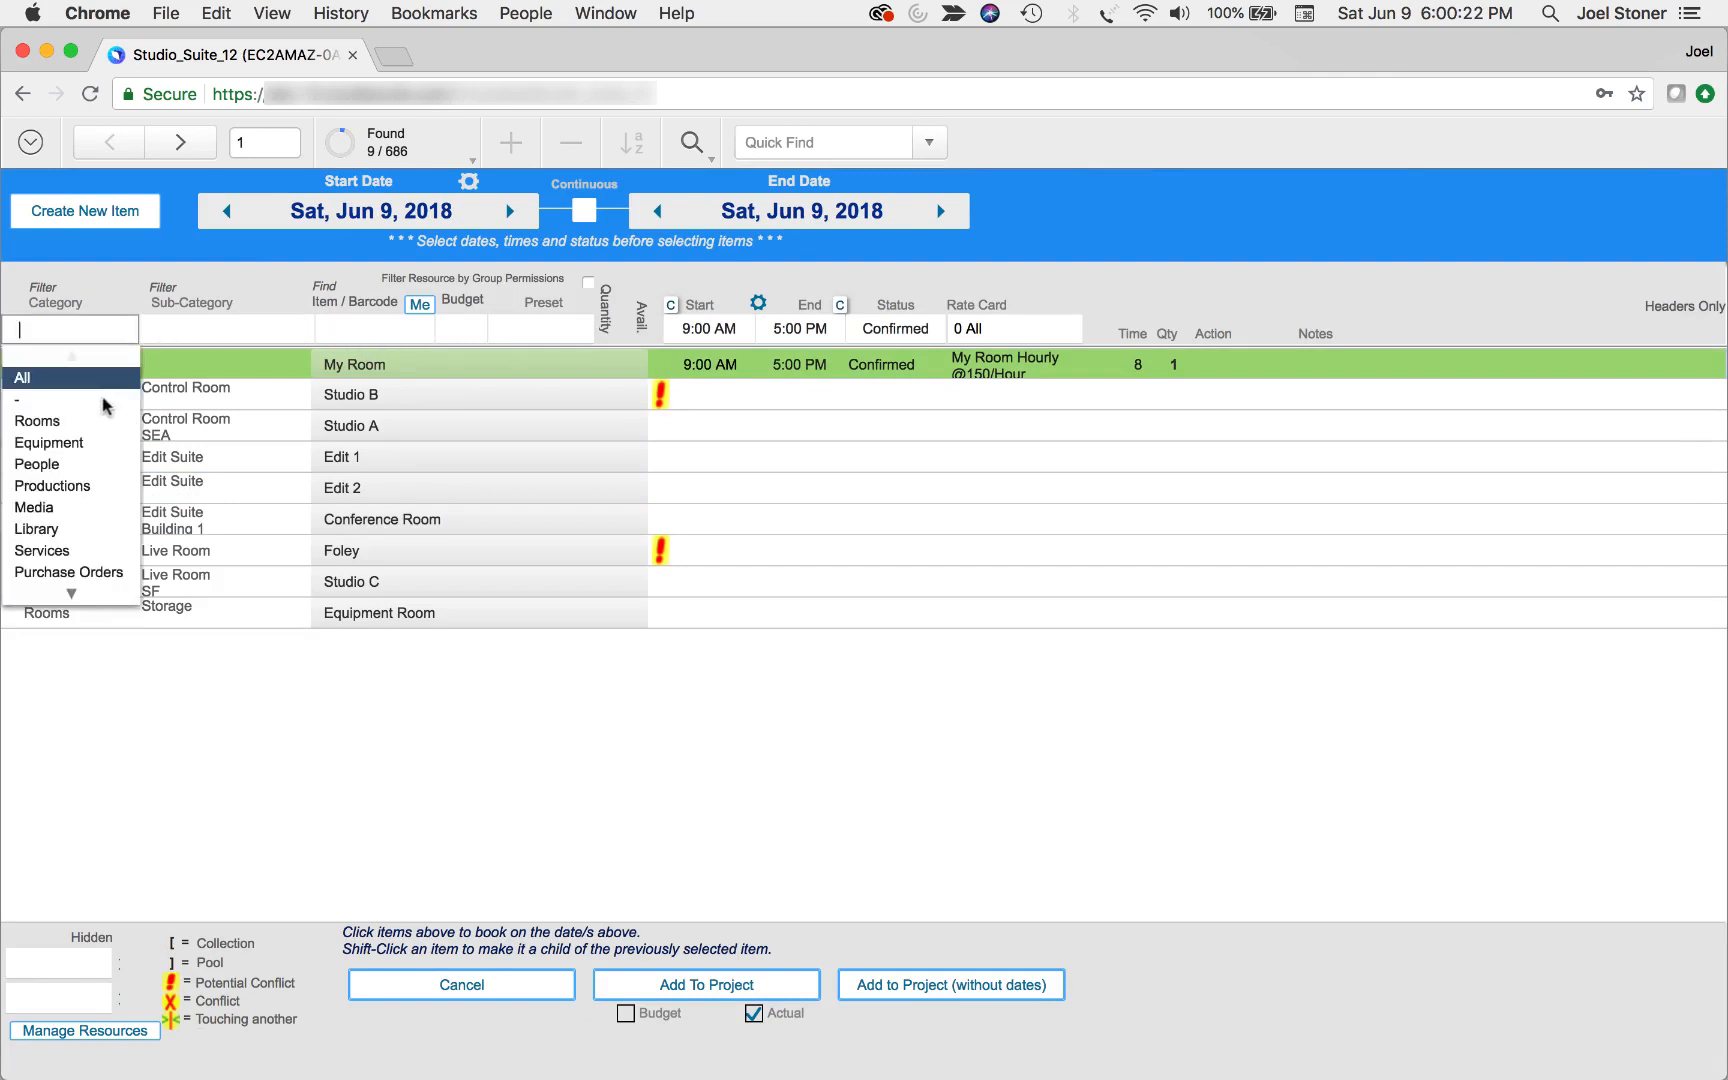
click(70, 463)
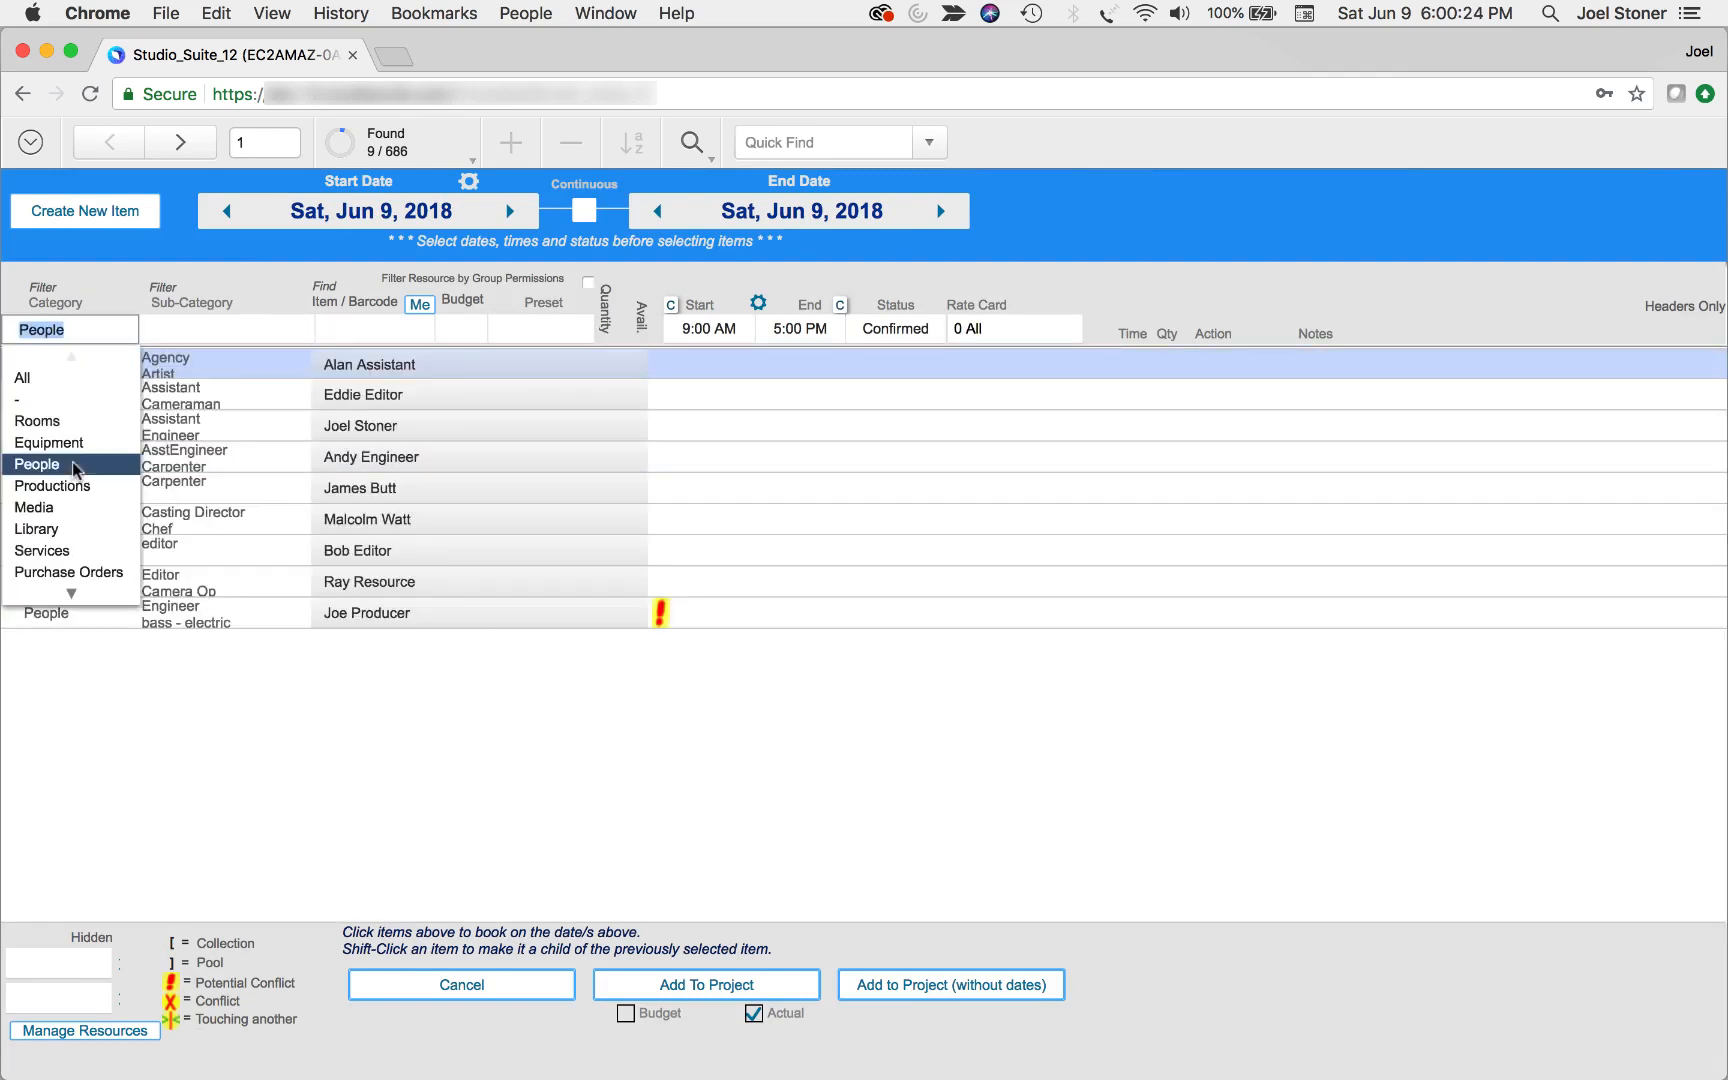
click(455, 582)
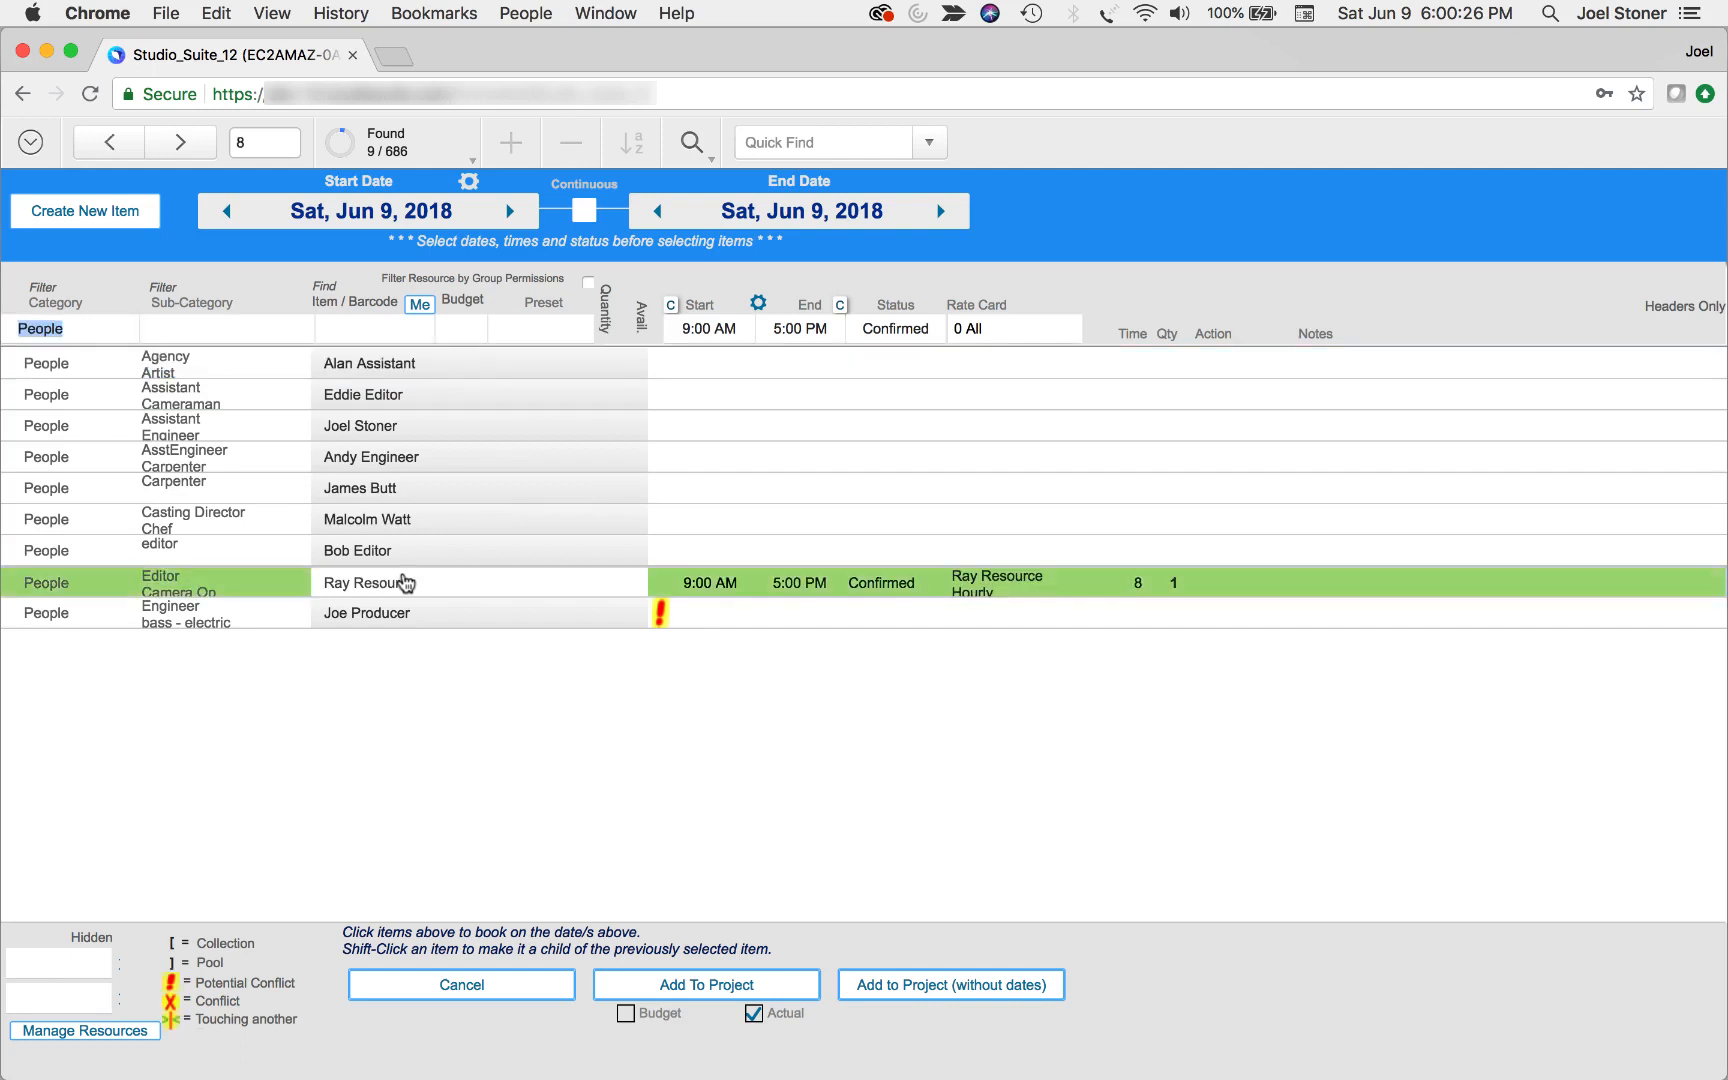
Search the bookable items for "battery" and select the Energizer 9 Vot Battery
click(346, 326)
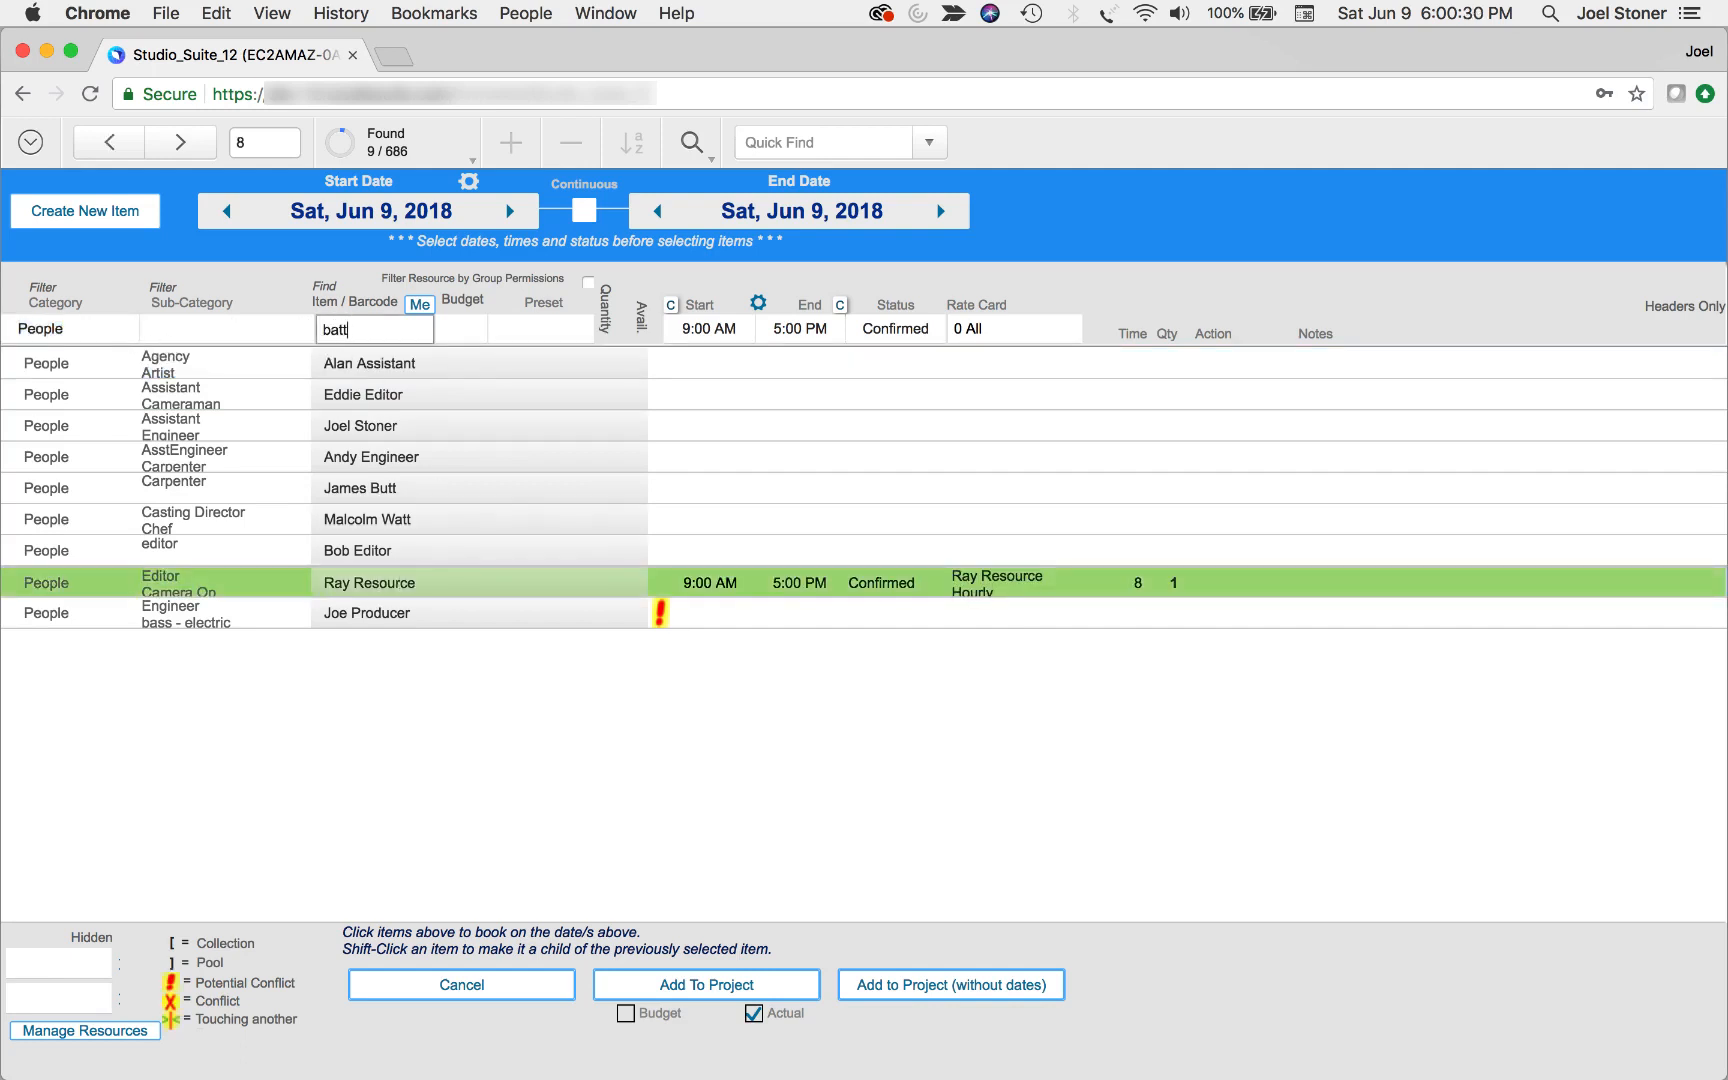
key(Return)
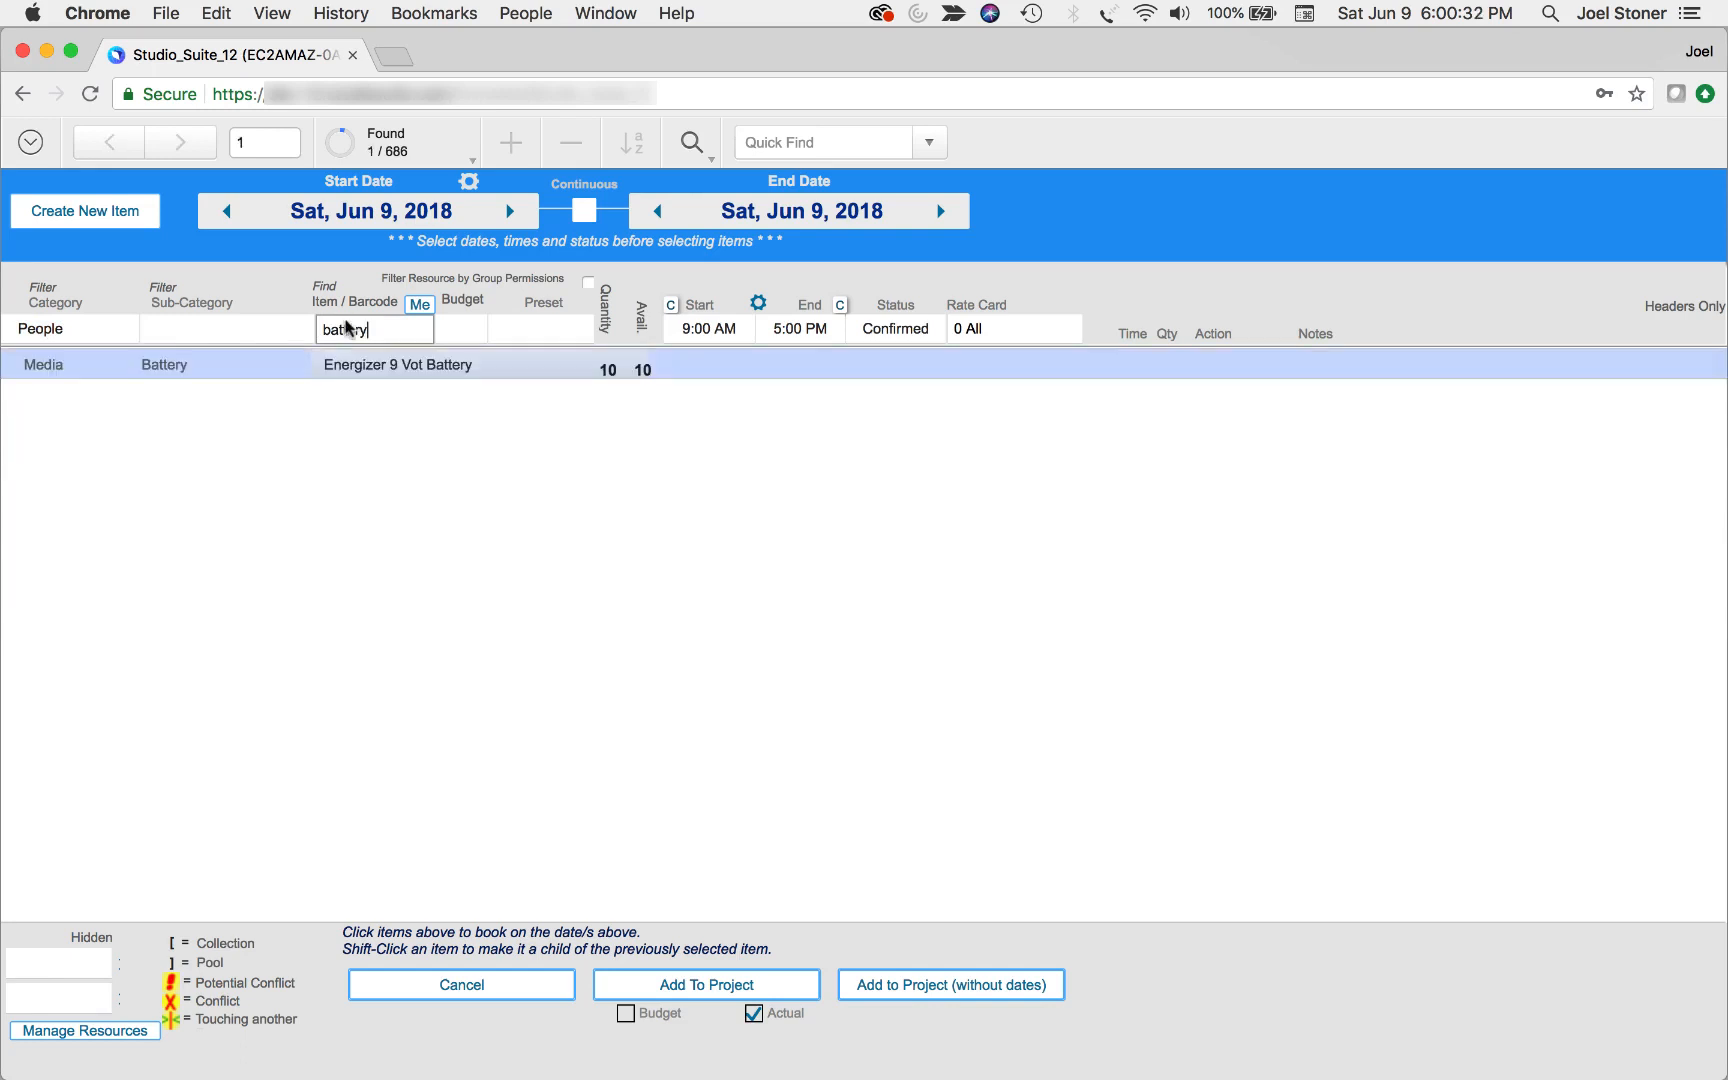
click(409, 372)
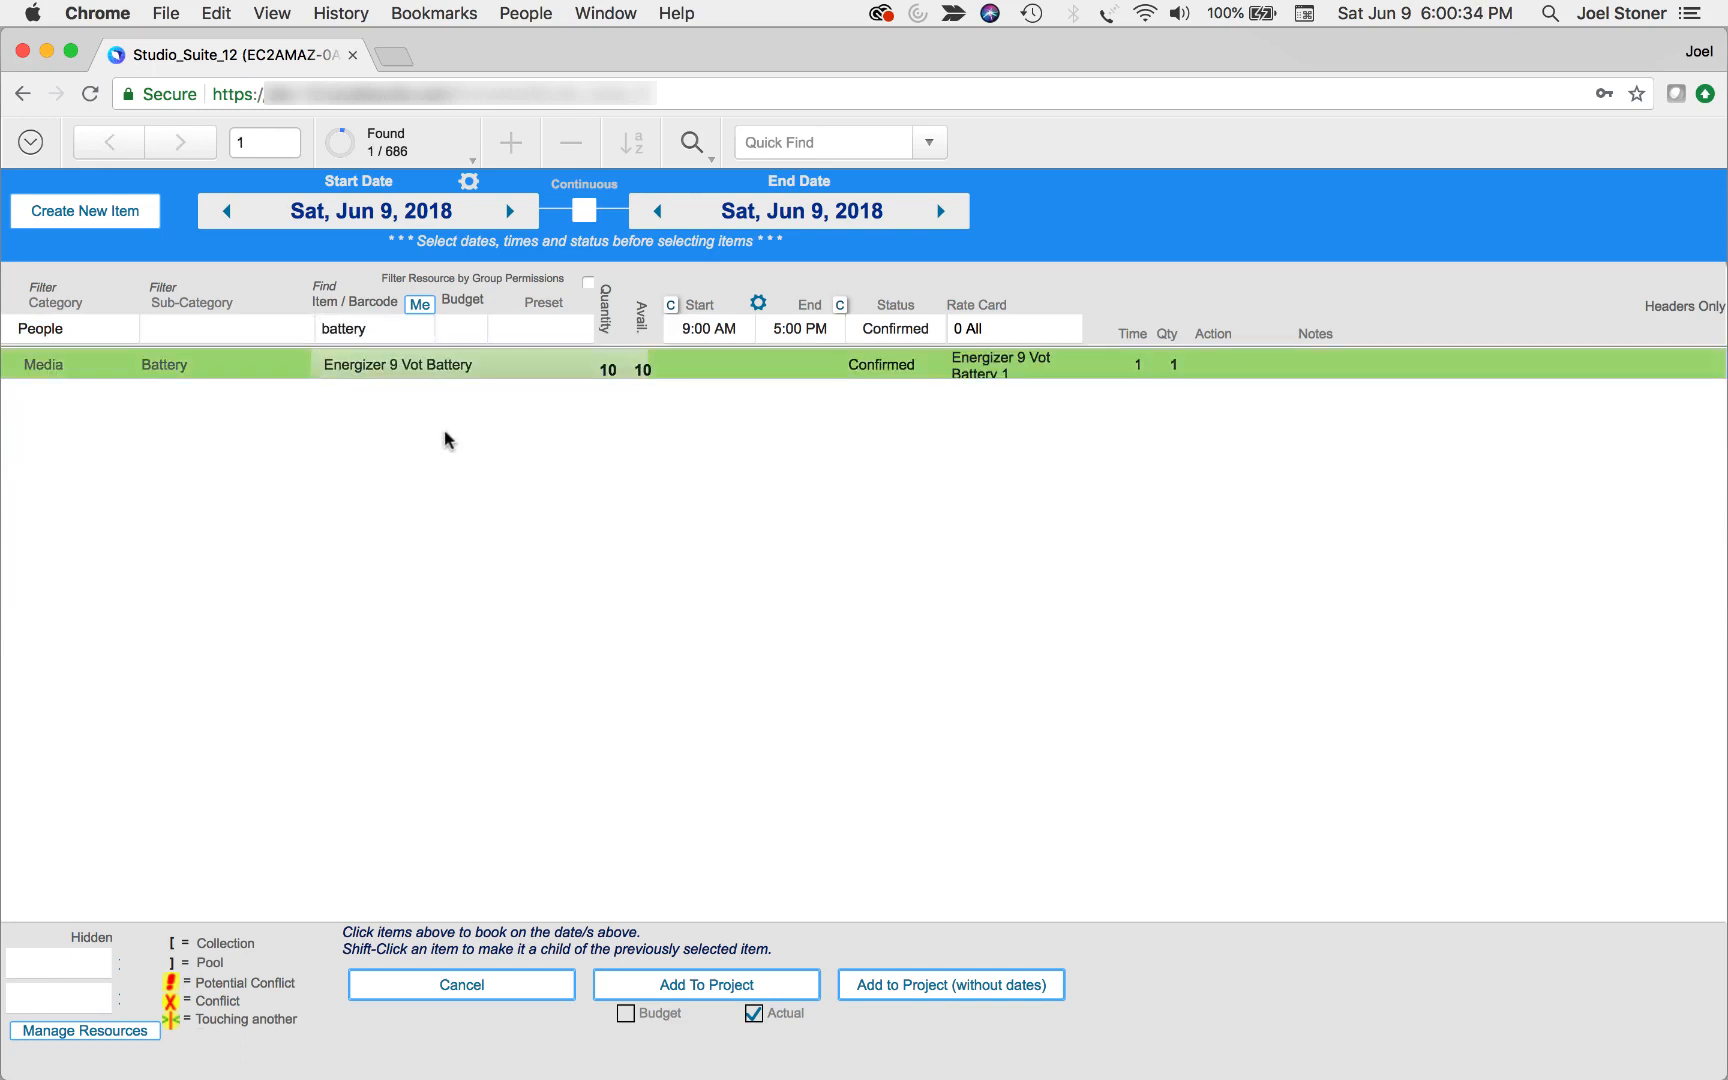
Filter to the Equipment category, select the Nikon D850 DSLR Camera, and add all selected items to the project
click(88, 328)
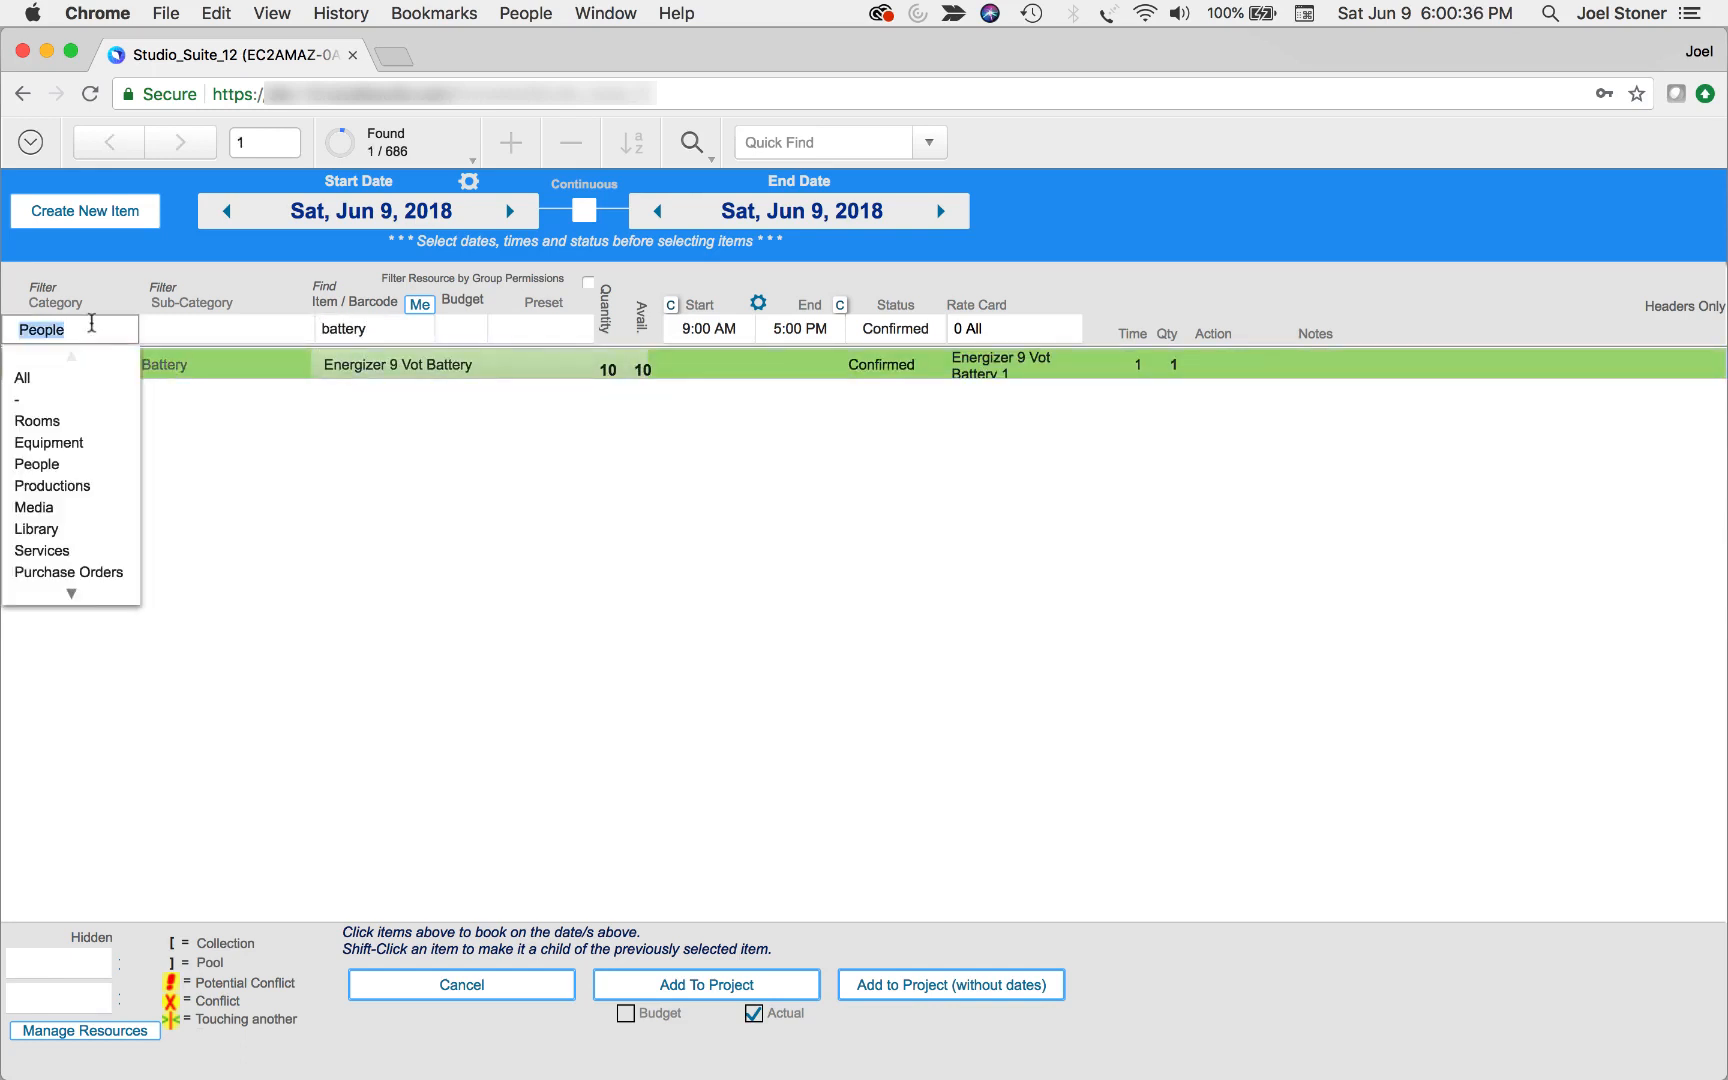
click(81, 447)
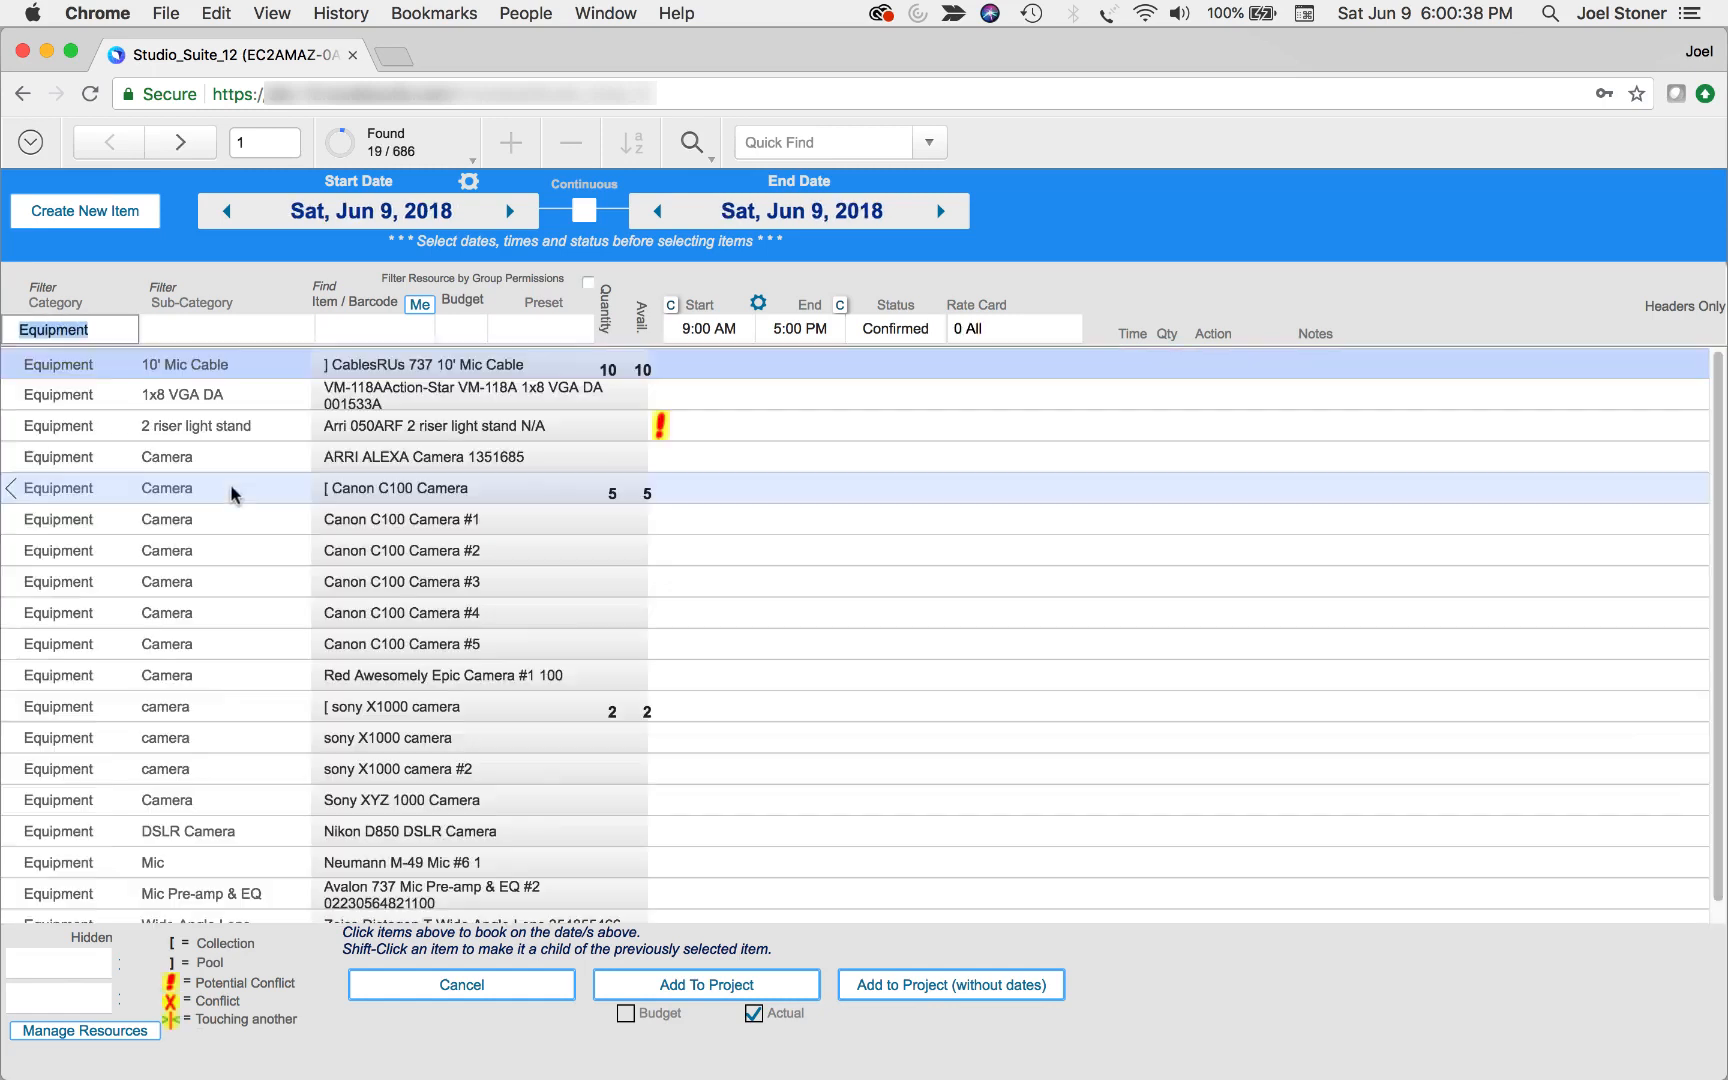
scroll(465, 605, down, 1)
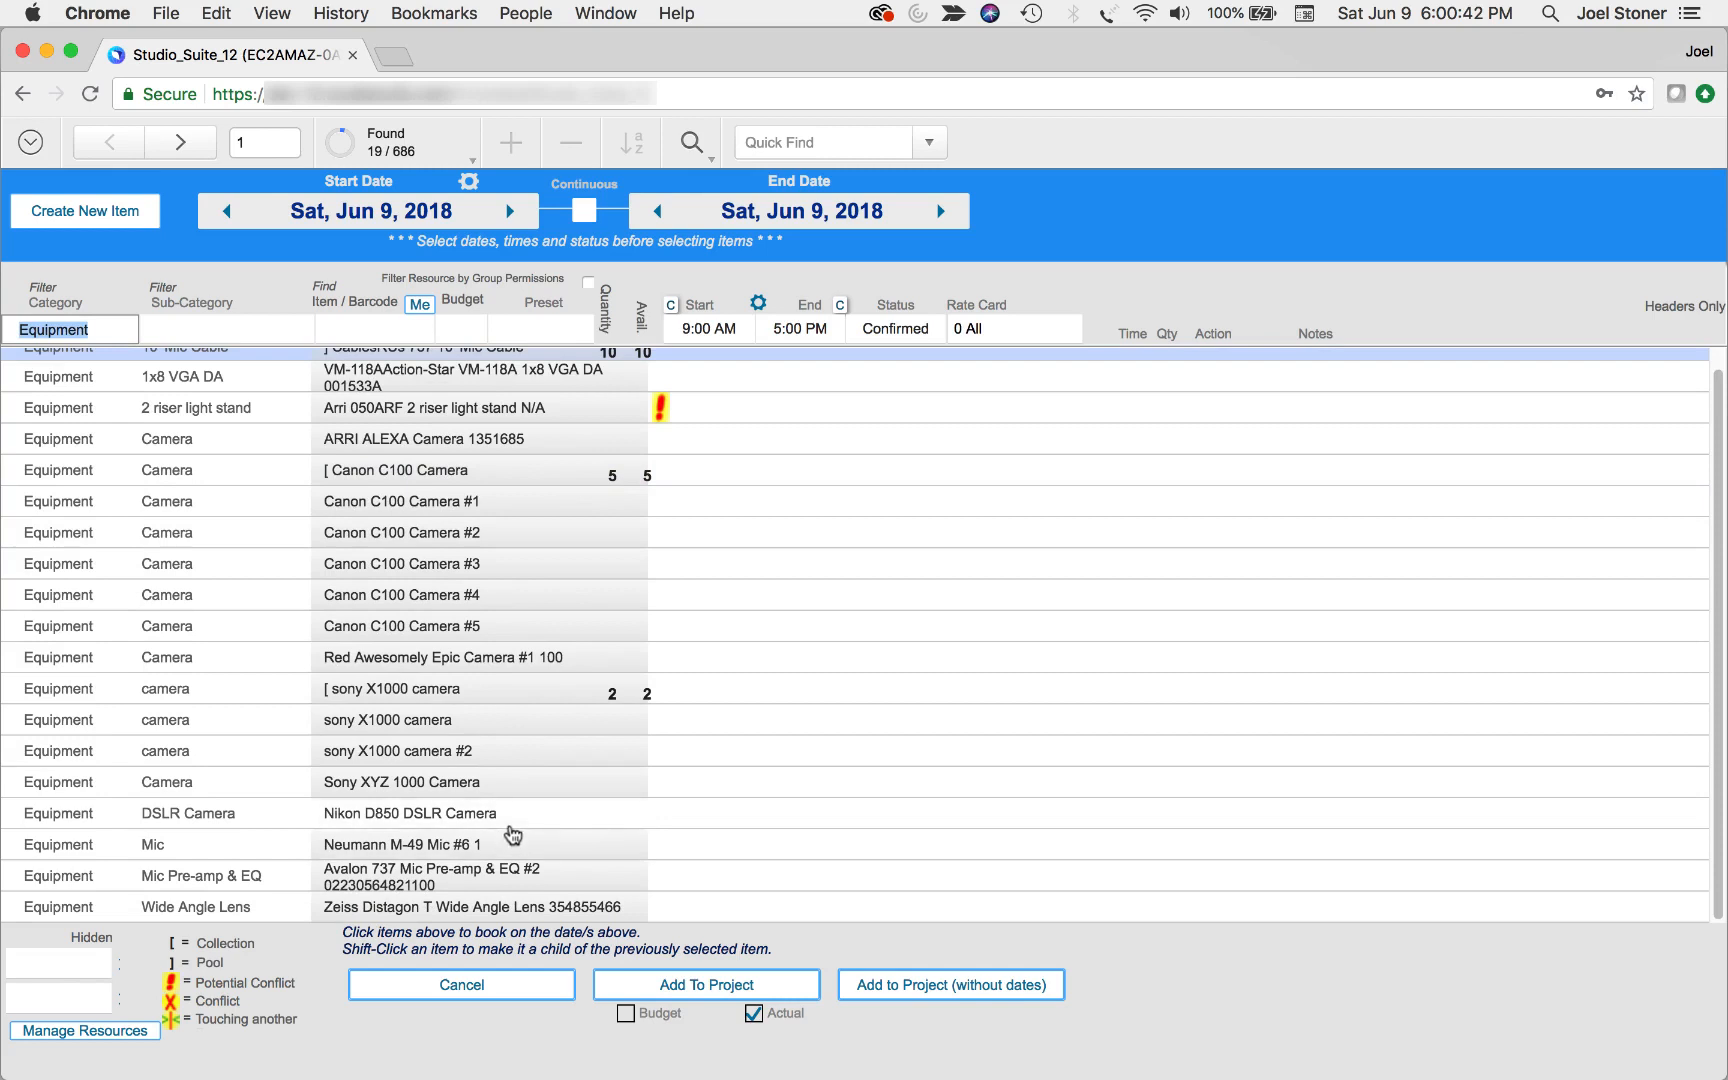
click(476, 816)
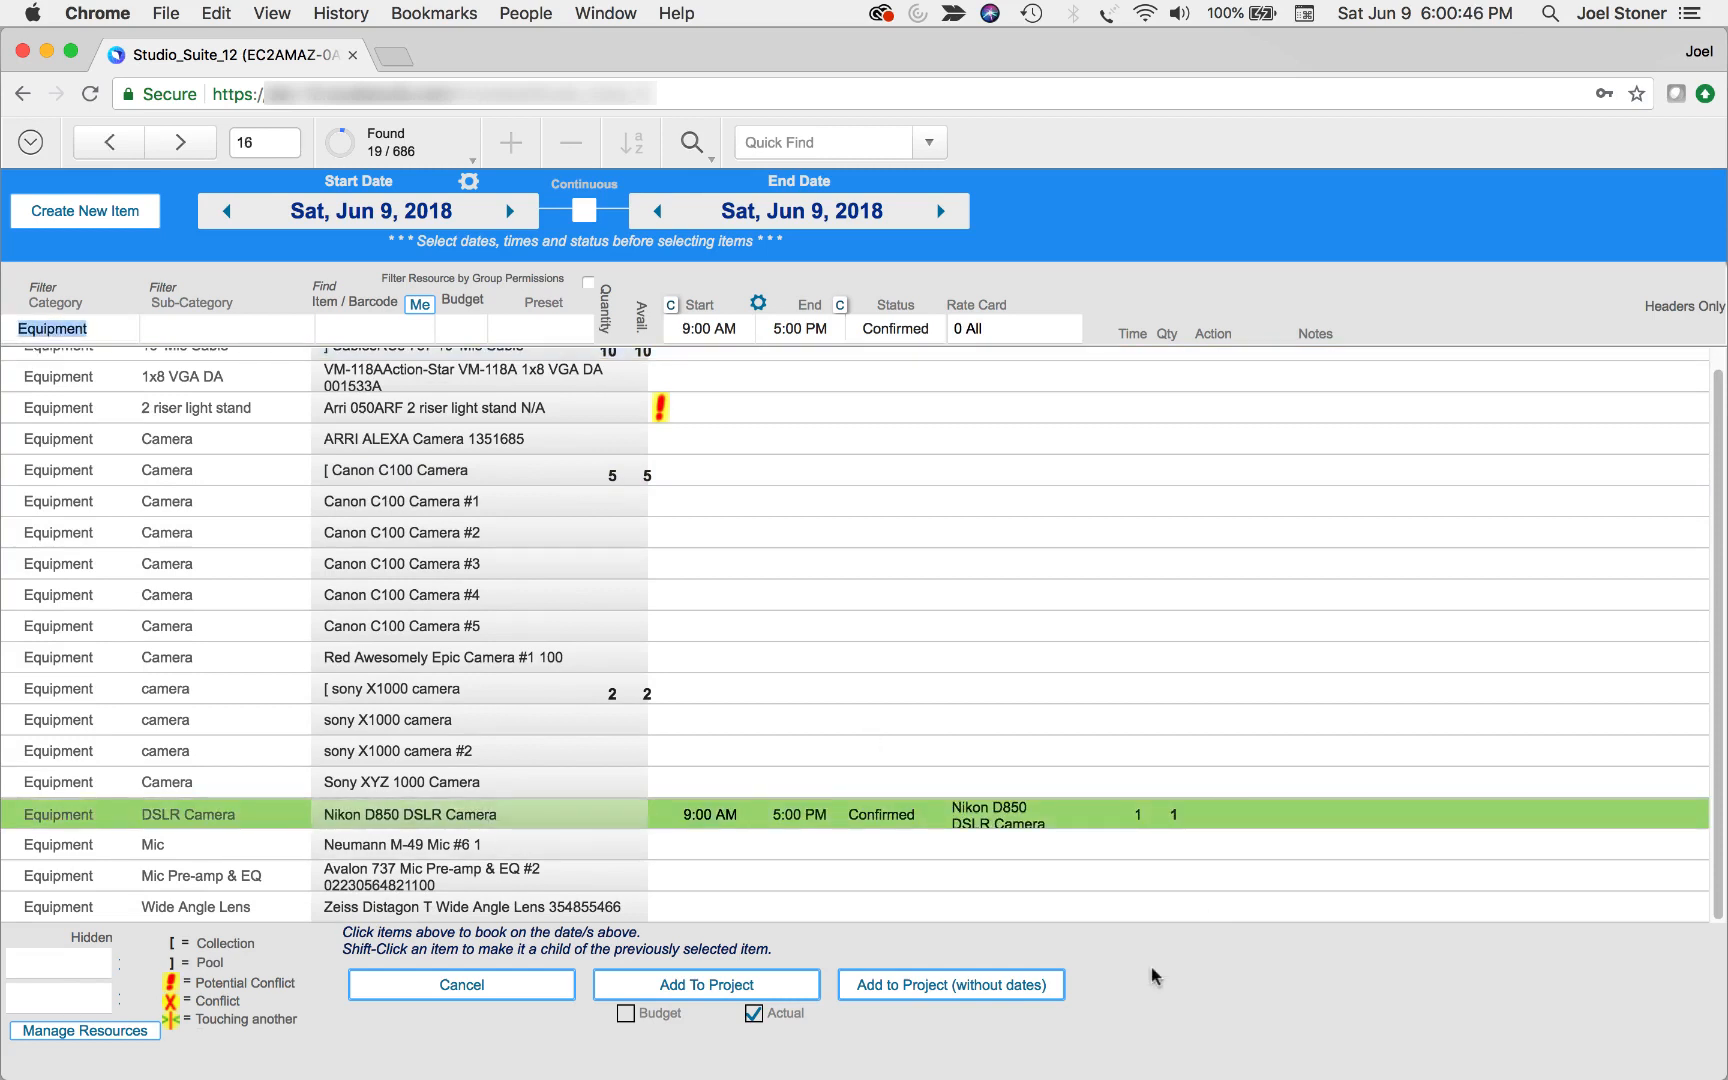
click(734, 990)
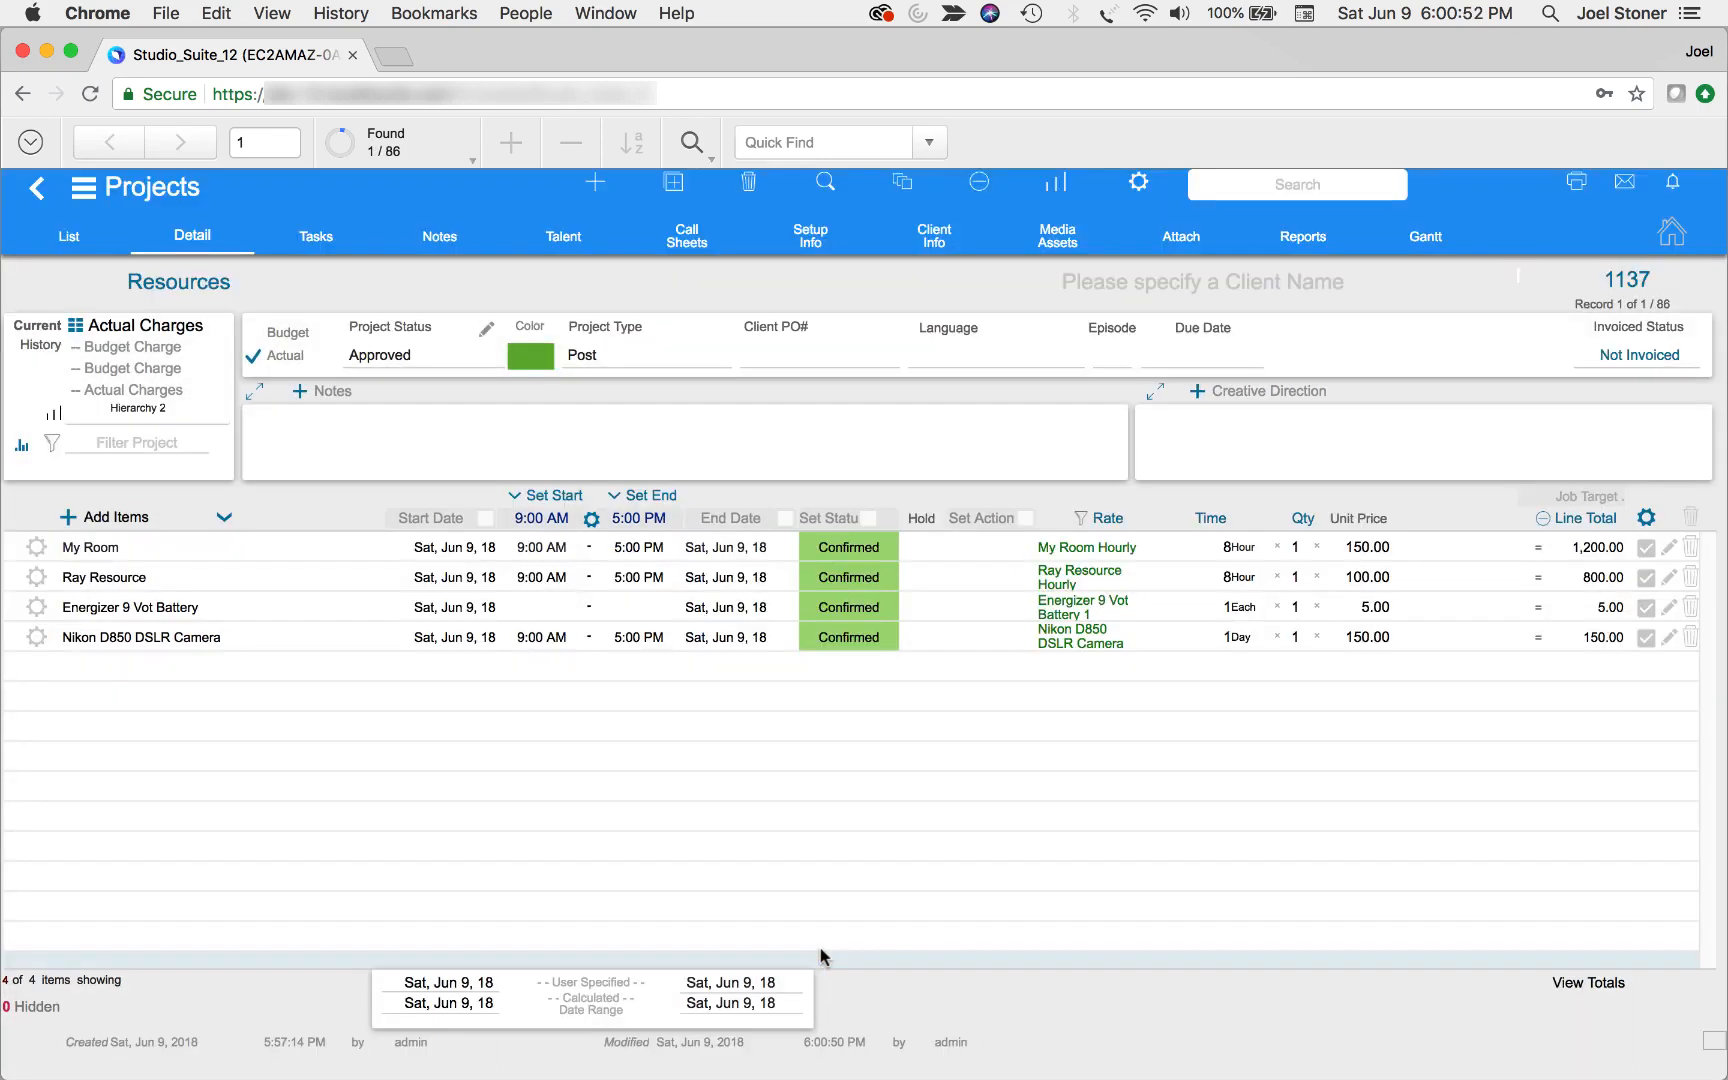
Review the rate choices for My Room without changing them, and change the booked person's rate from hourly to daily
click(1119, 549)
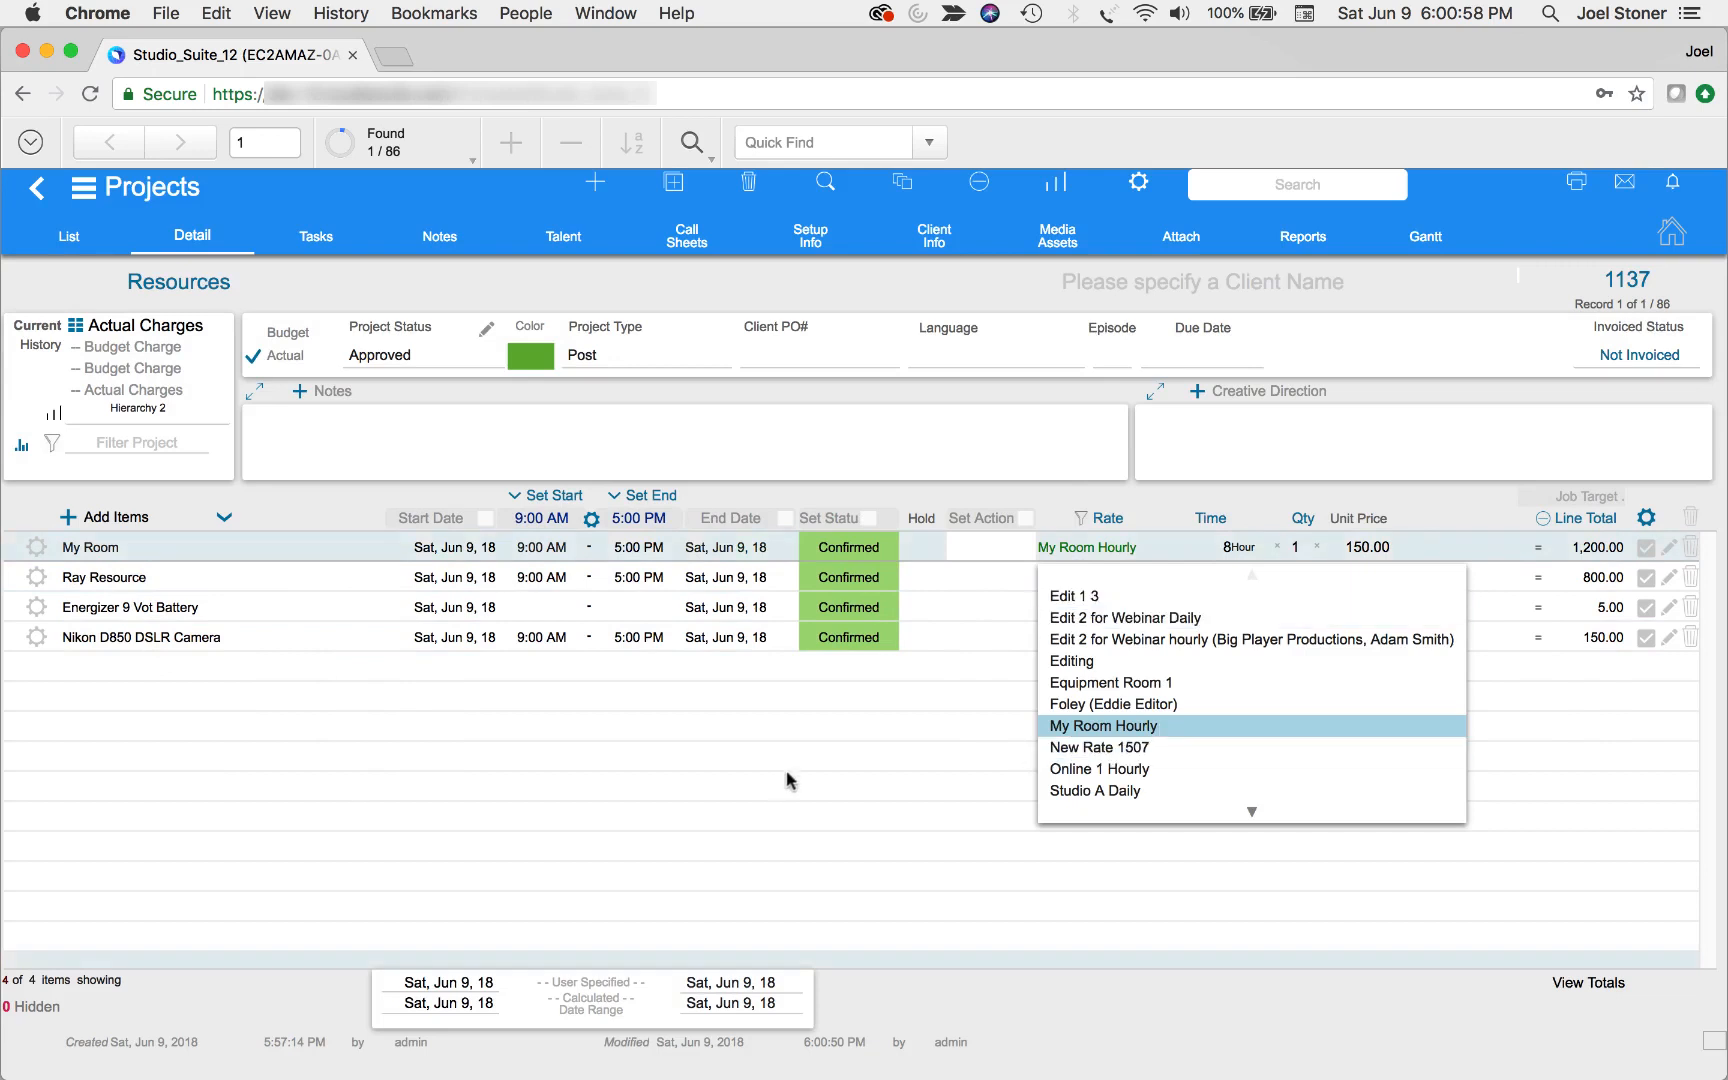
click(830, 790)
click(1117, 583)
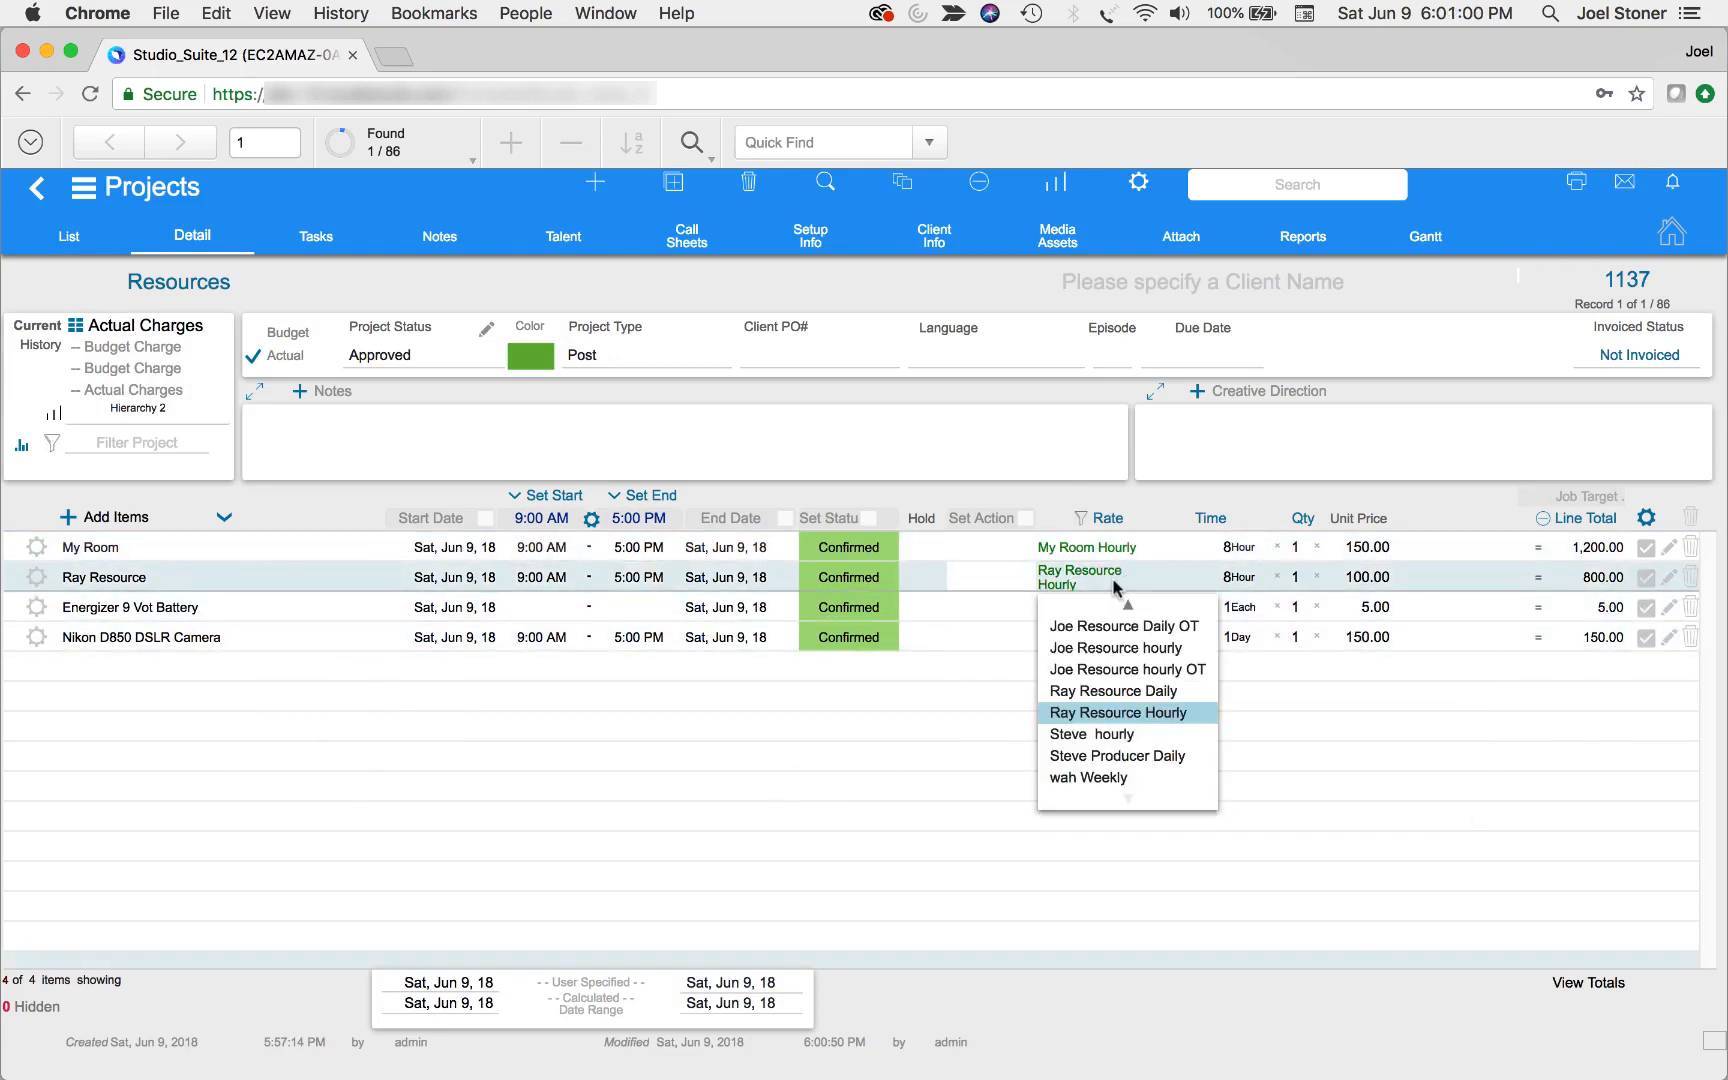
click(1160, 691)
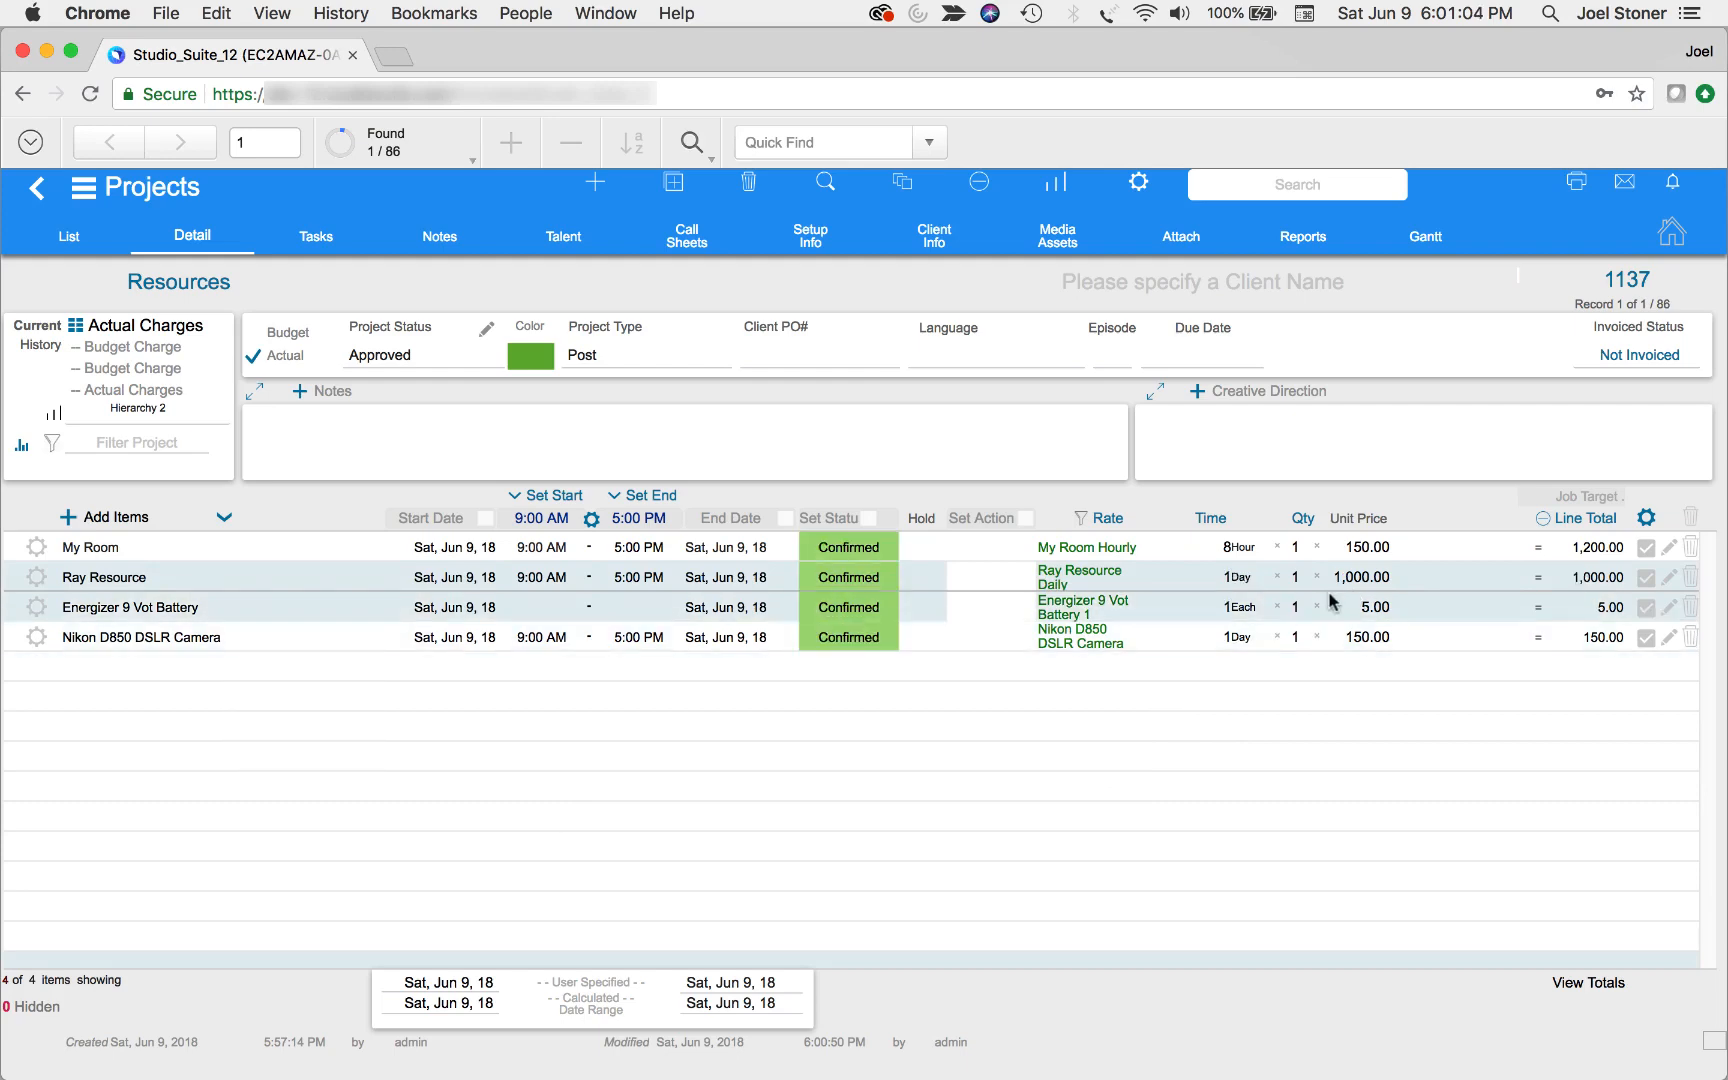
Leave the project's line items and switch to the Calendar module
click(192, 228)
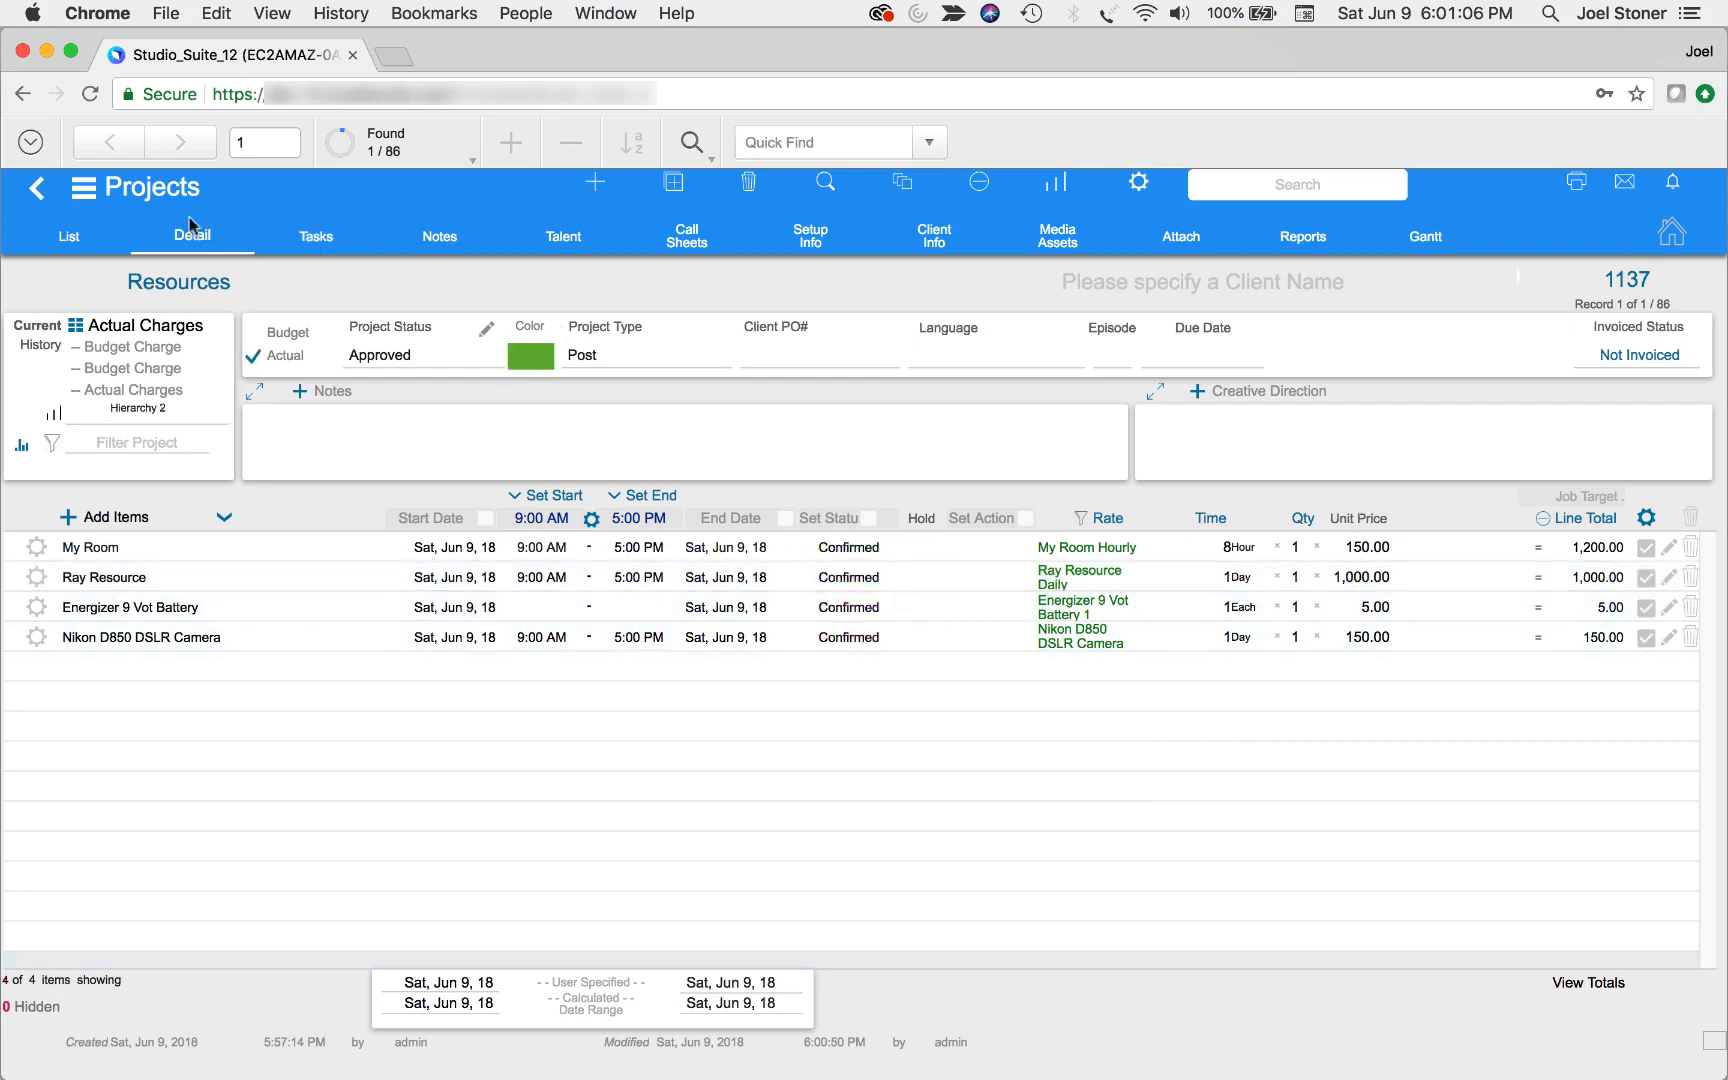
click(150, 187)
click(173, 314)
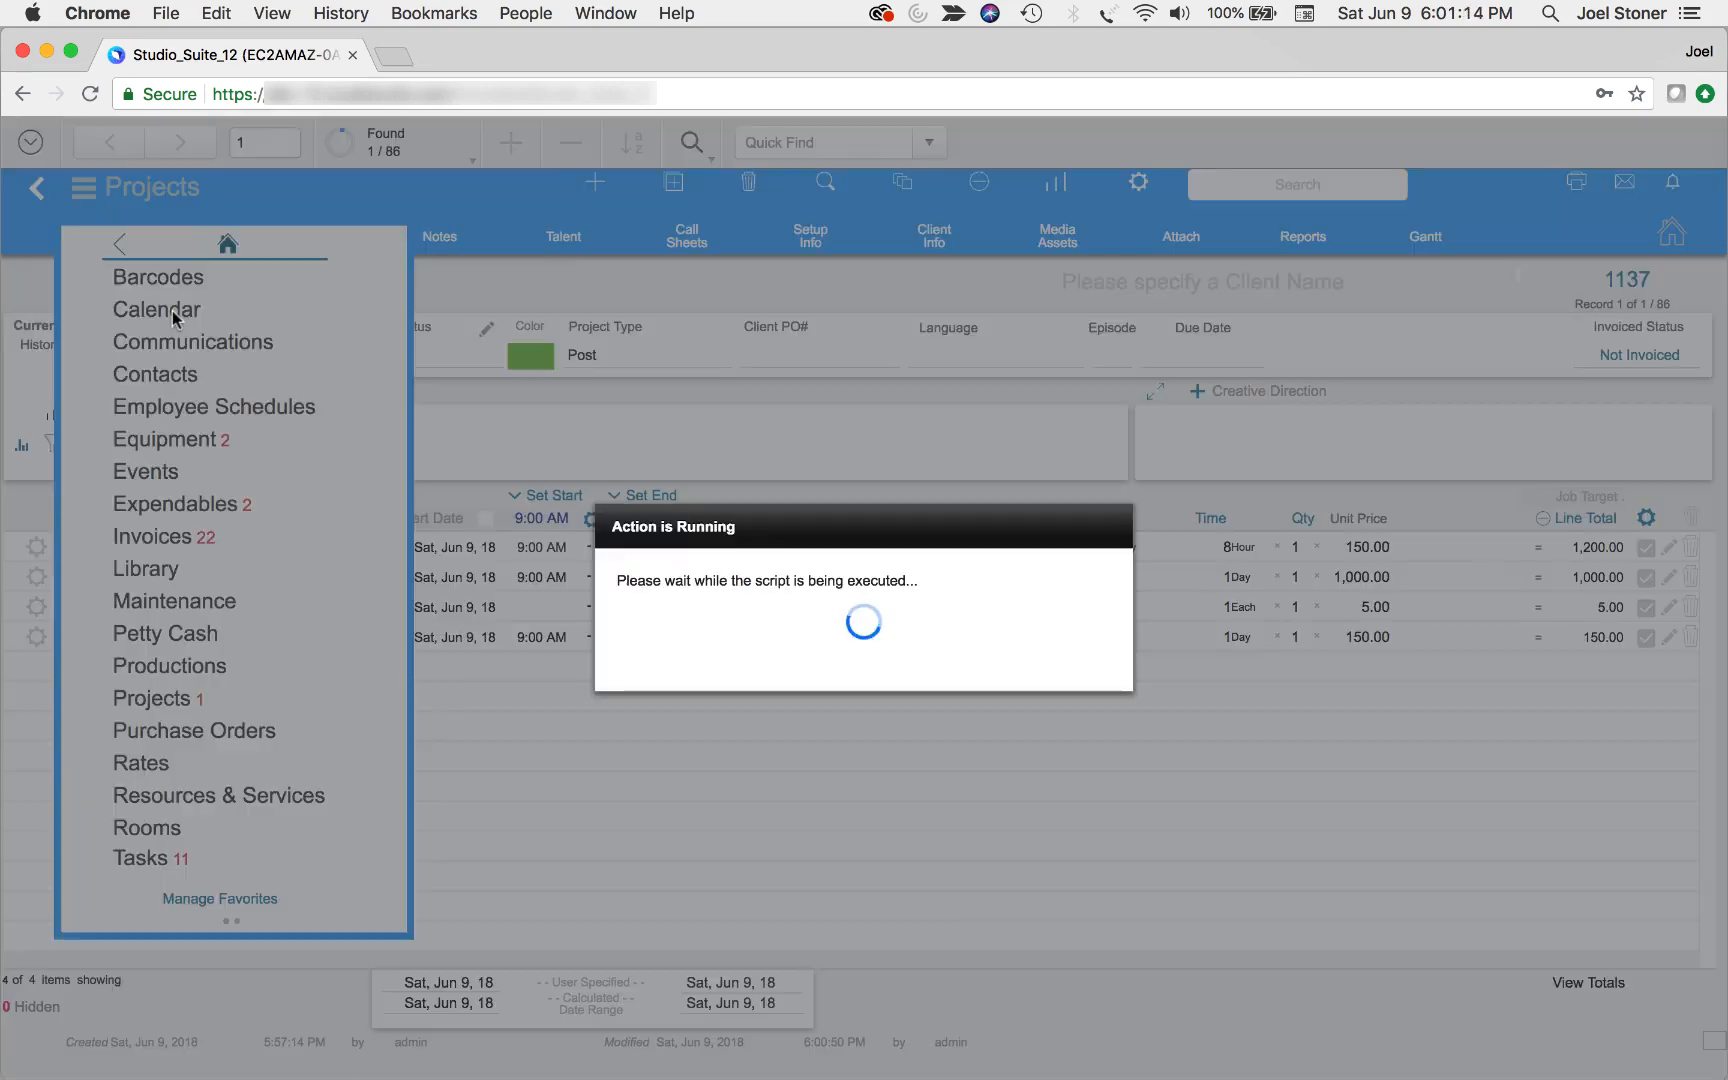